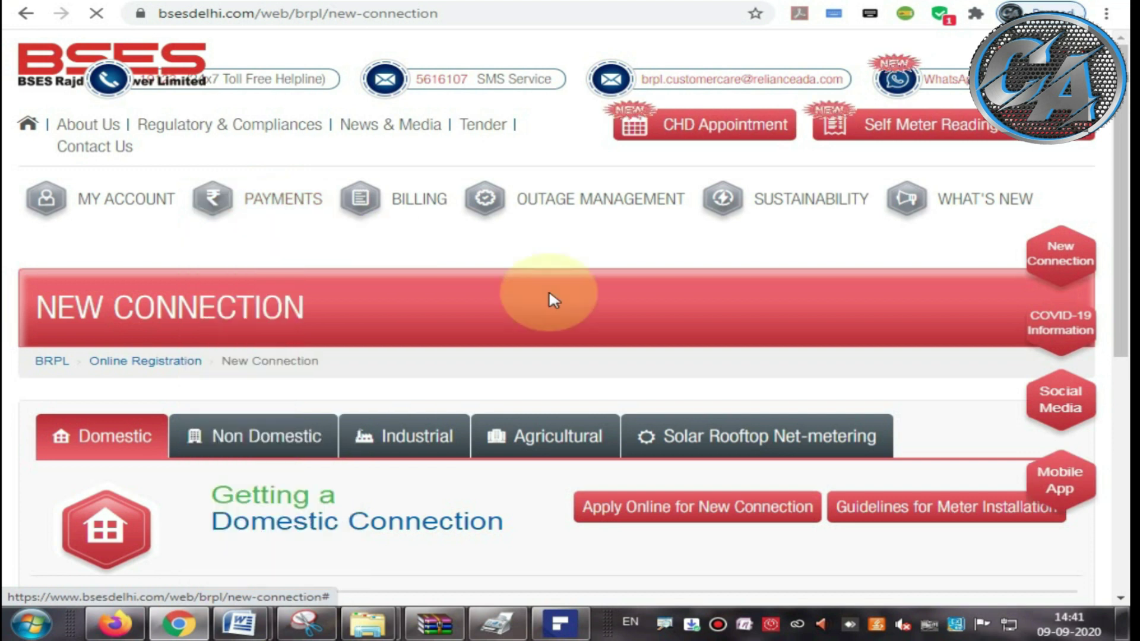
Step: Open Apply Online for New Connection and choose New User on the login box
scroll(526, 287, down, 3)
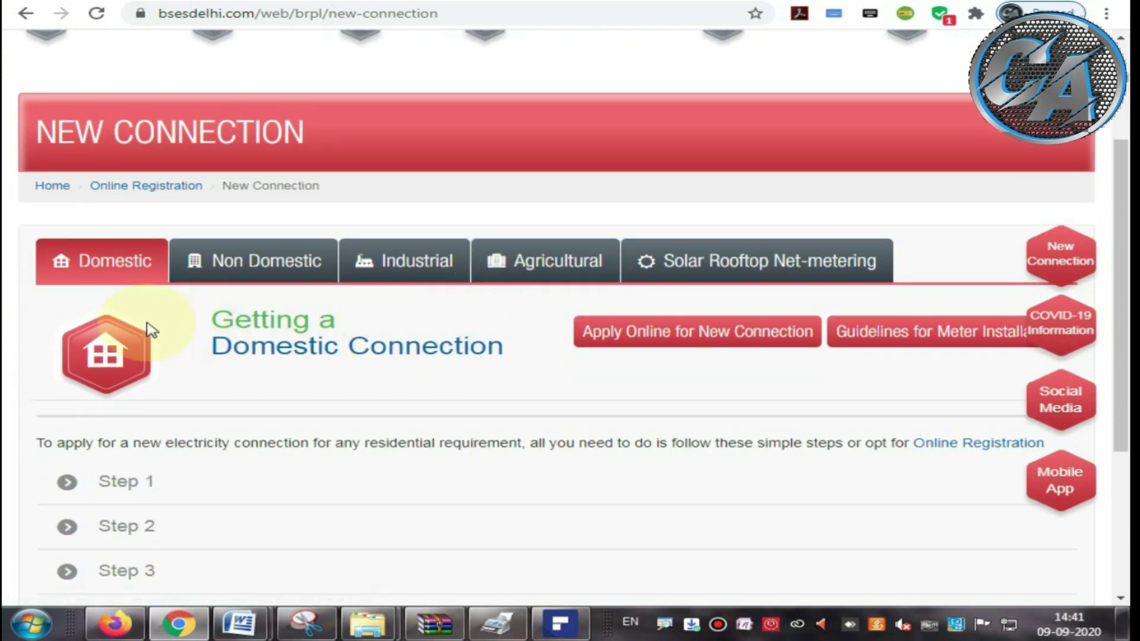
drag(198, 310, 477, 351)
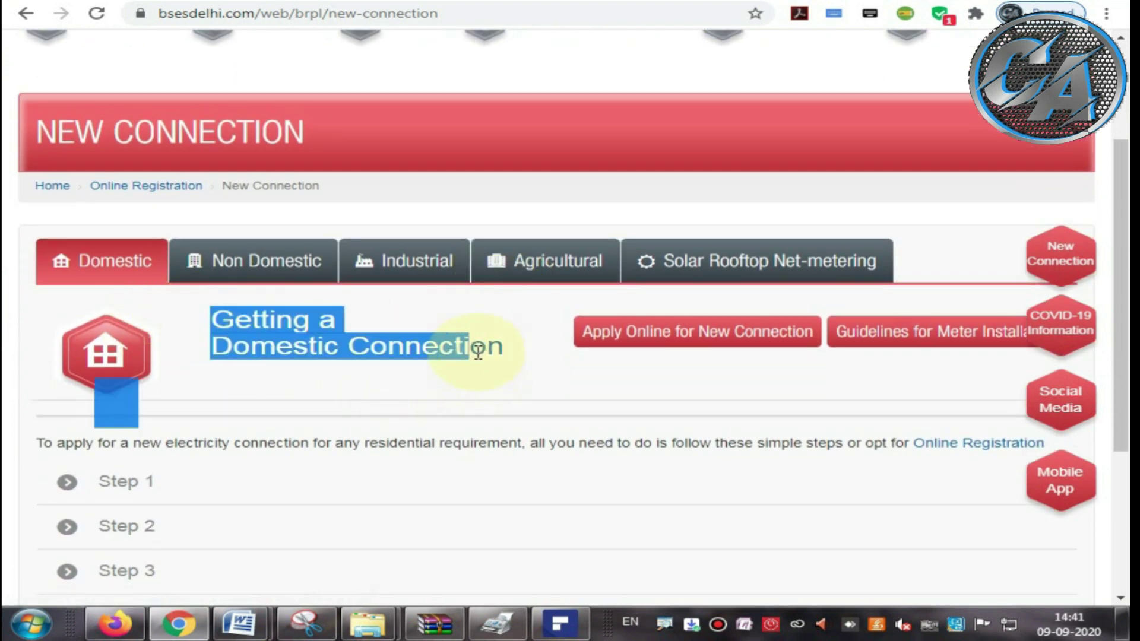
click(562, 378)
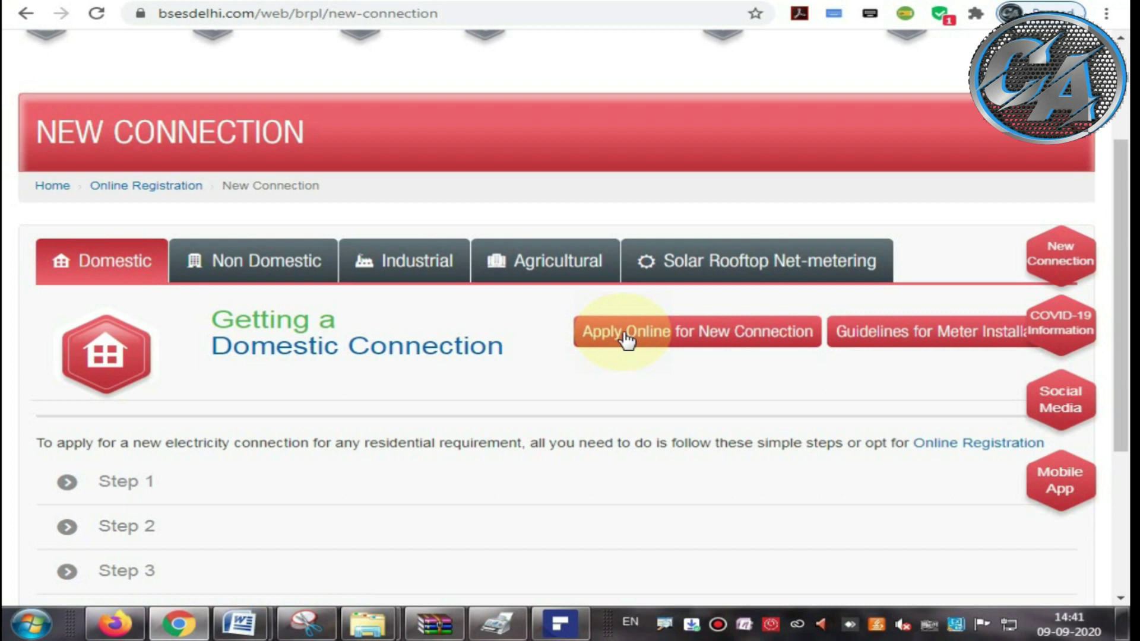
click(626, 339)
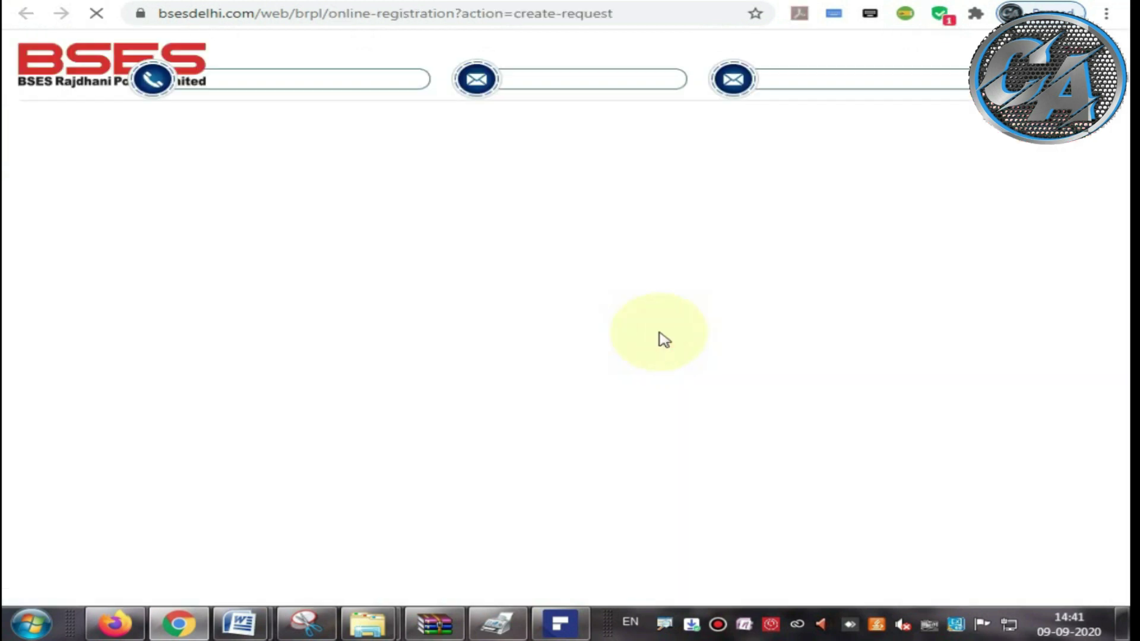
scroll(654, 333, down, 2)
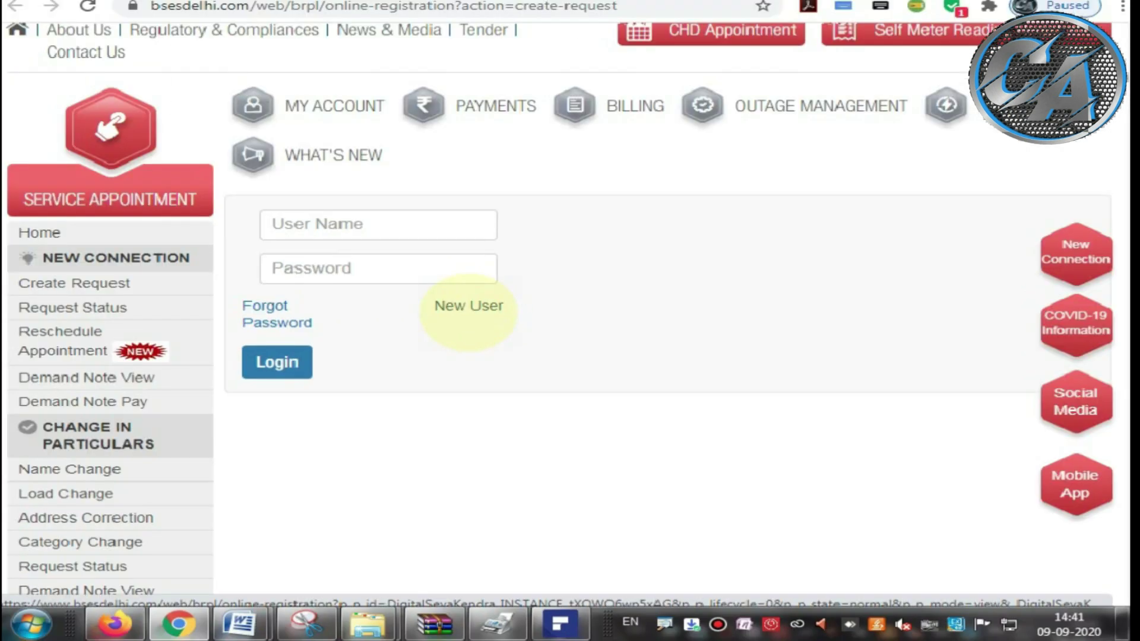
click(463, 307)
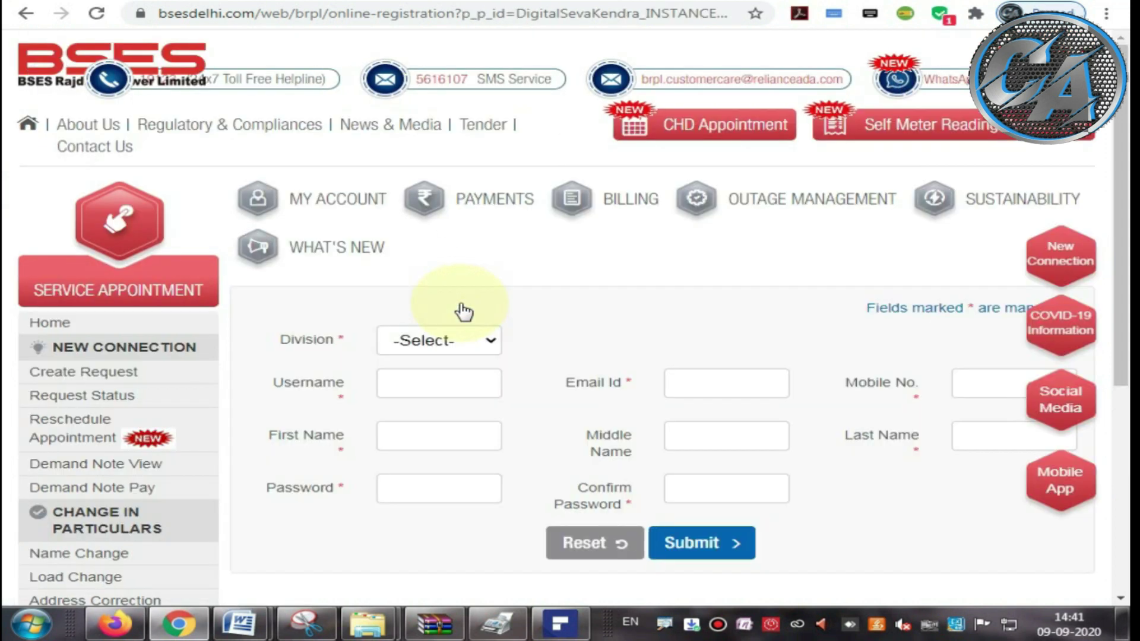
Step: Scroll down to the empty New User registration form, pointing out its Division field
scroll(463, 311, down, 1)
scroll(446, 344, down, 1)
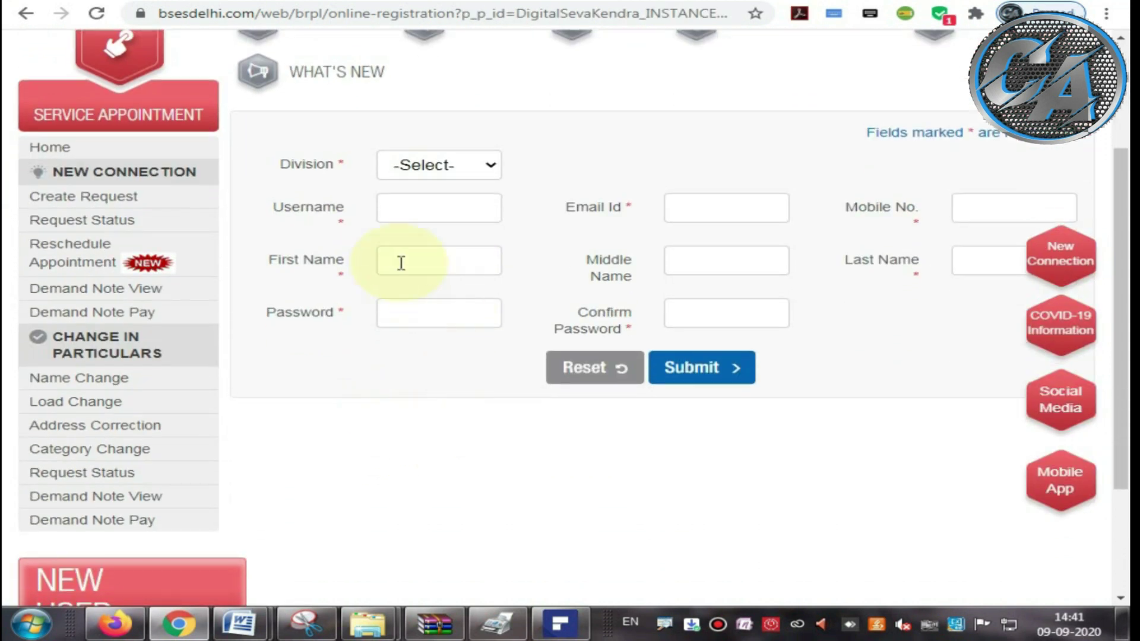
drag(266, 172, 330, 171)
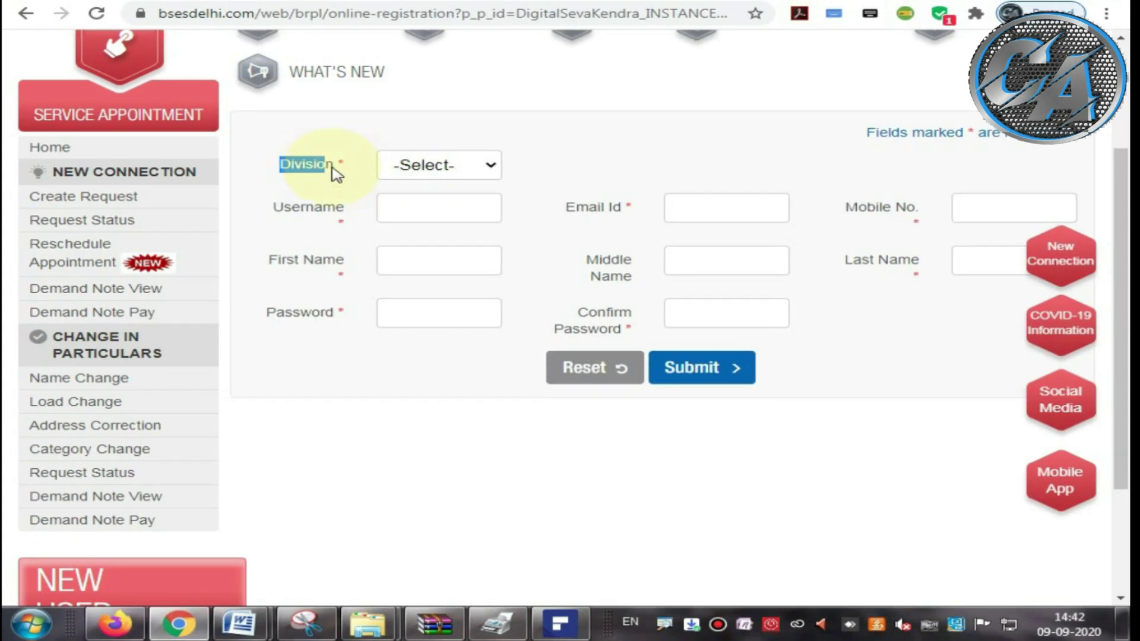
Step: Set Division to Khanpur and enter a username
click(416, 165)
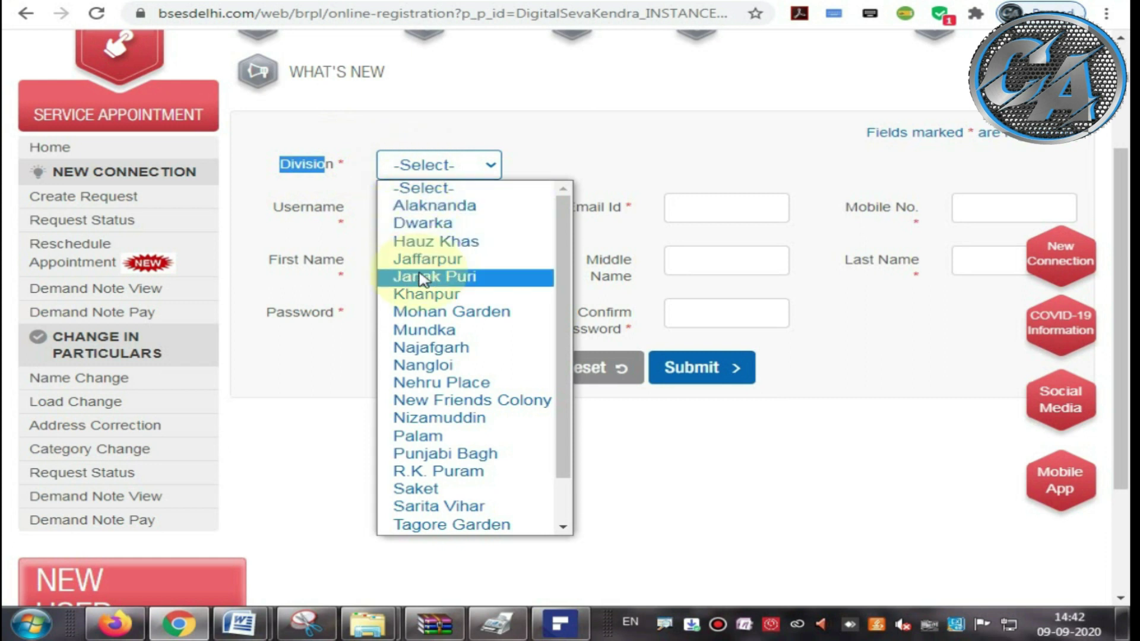
click(422, 295)
click(418, 211)
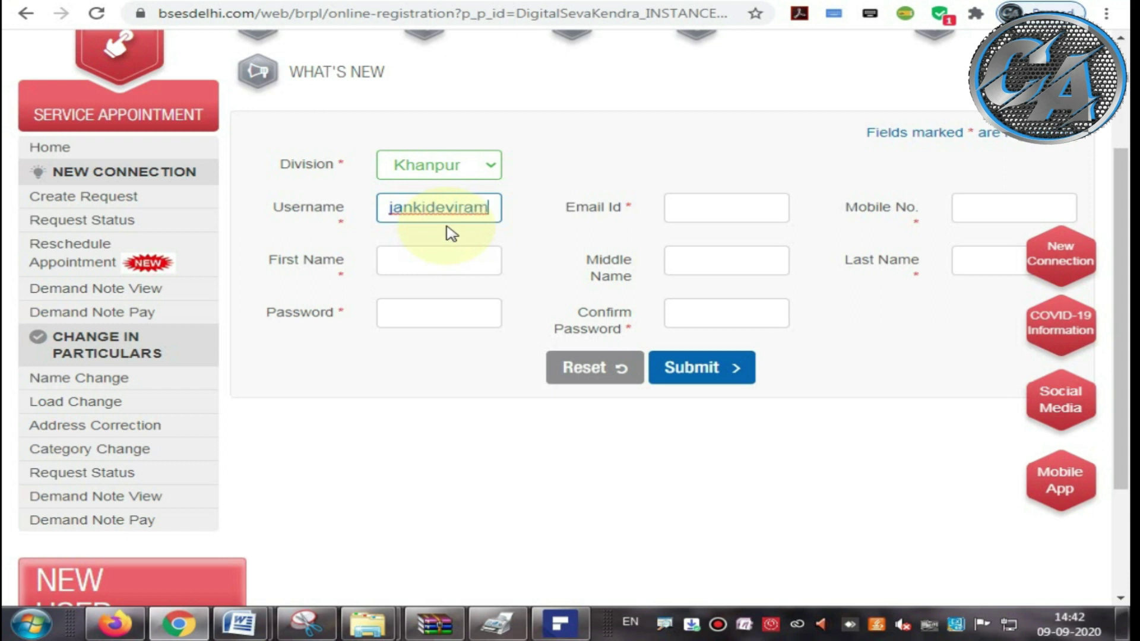
text(1234)
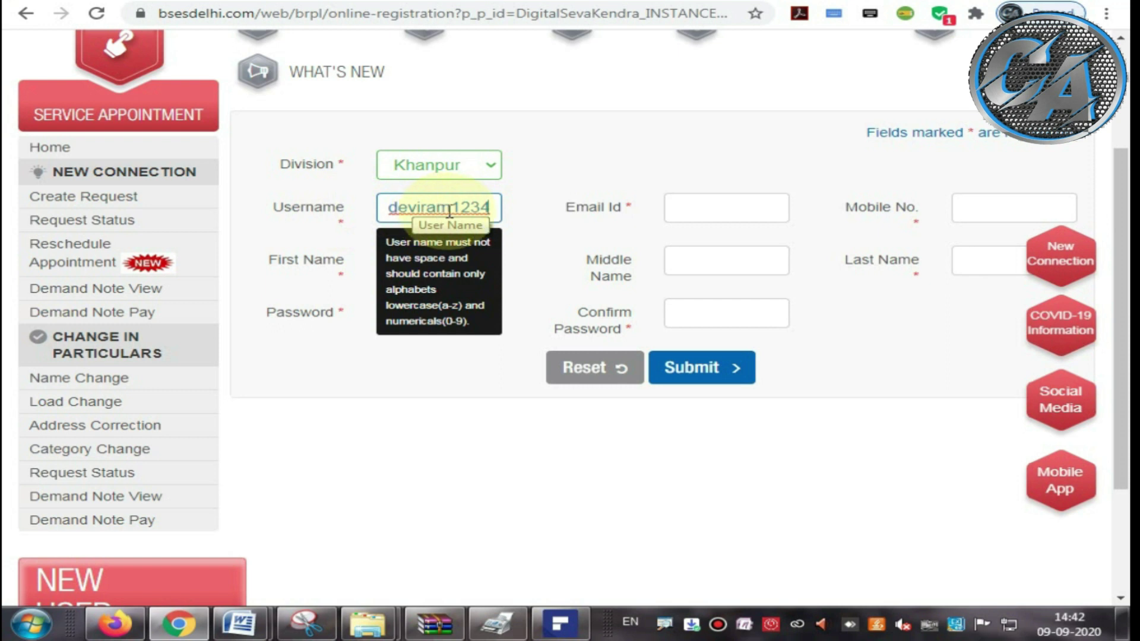
Step: Fill the e-mail from the saved autofill entry and type the mobile number
click(687, 211)
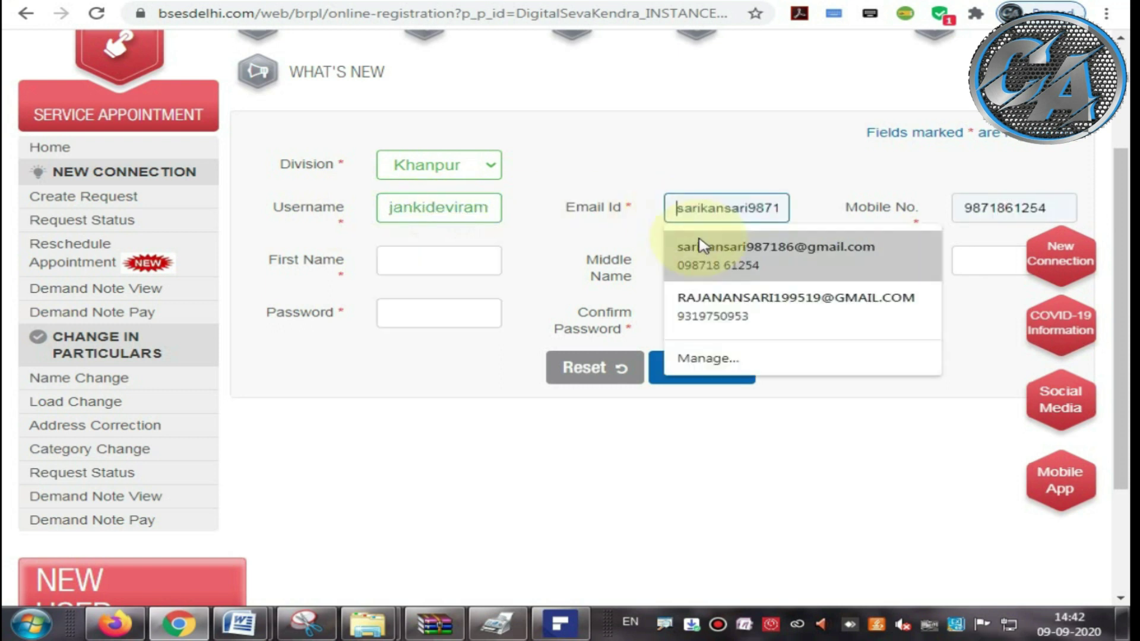
click(702, 247)
drag(564, 208, 622, 219)
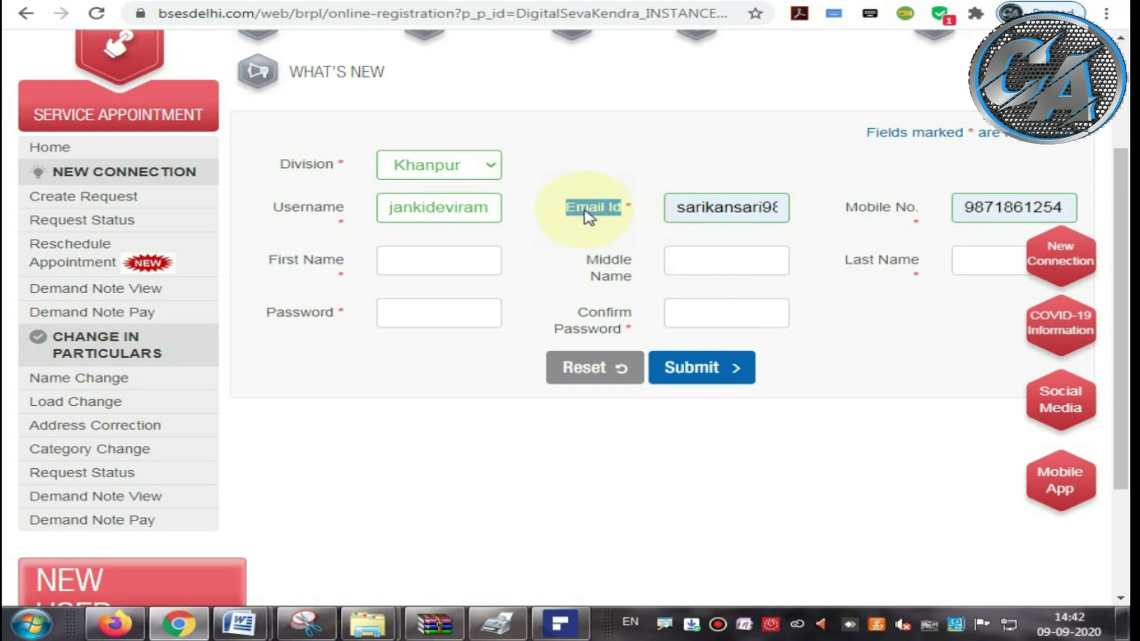
click(849, 215)
drag(855, 220, 914, 216)
click(973, 209)
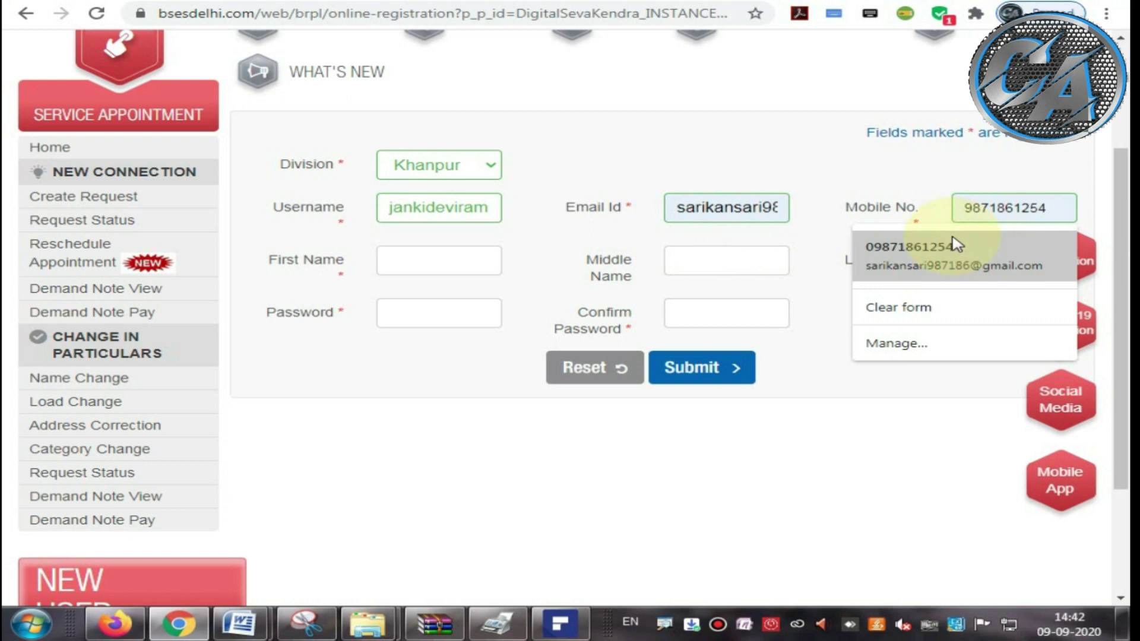
text(9810)
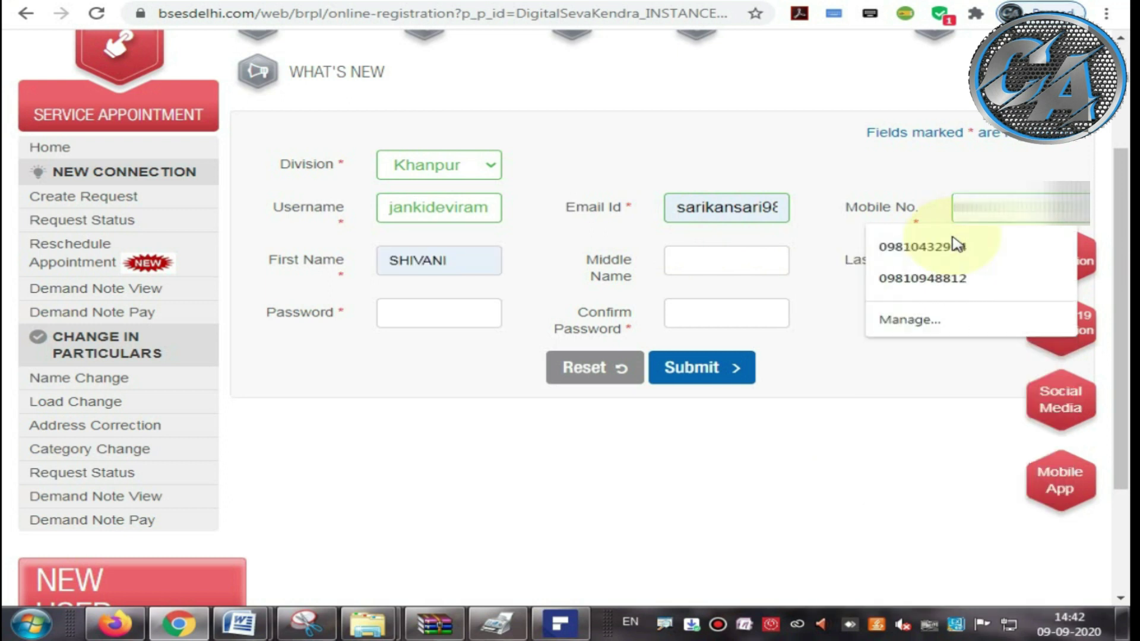
key(Escape)
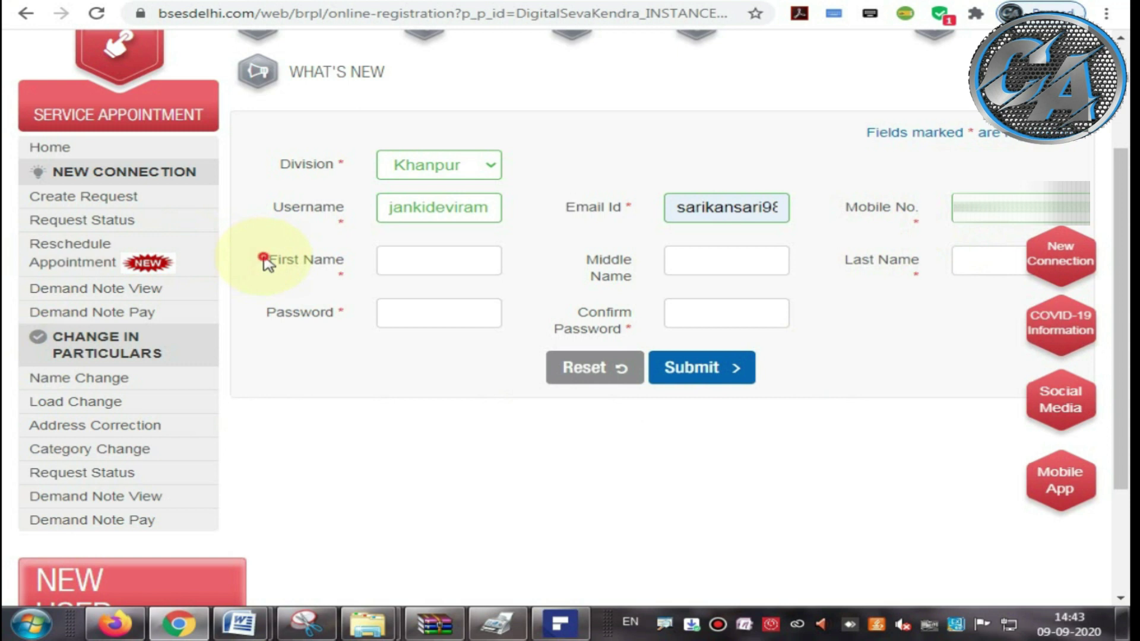
Step: Enter the applicant's first name in First Name, retyped as letters only without spaces
drag(265, 256, 357, 278)
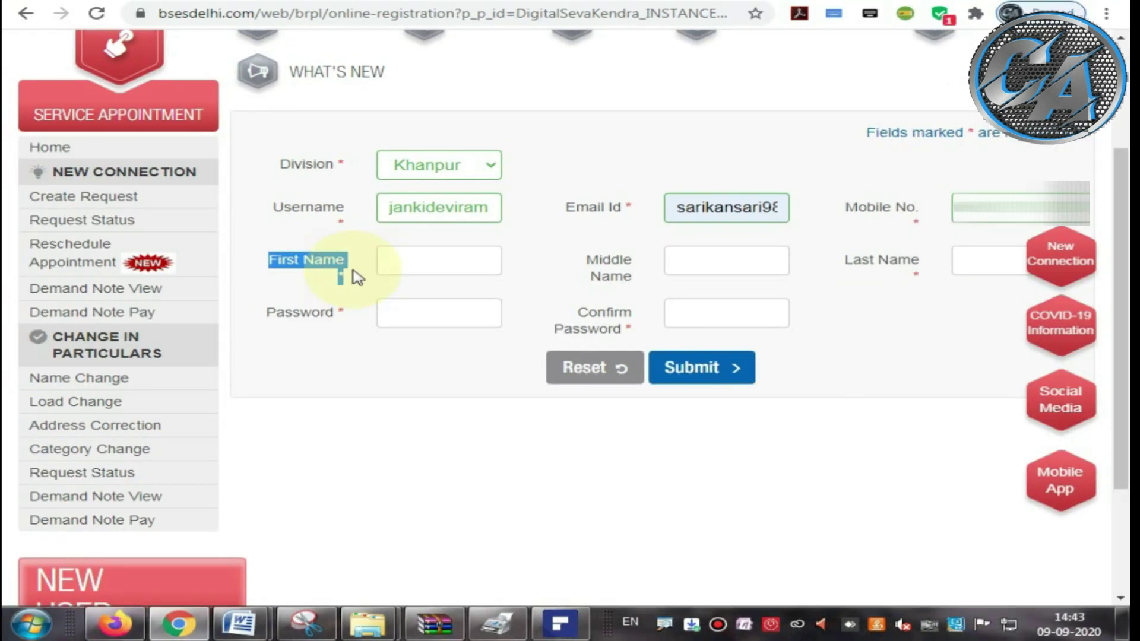
click(401, 265)
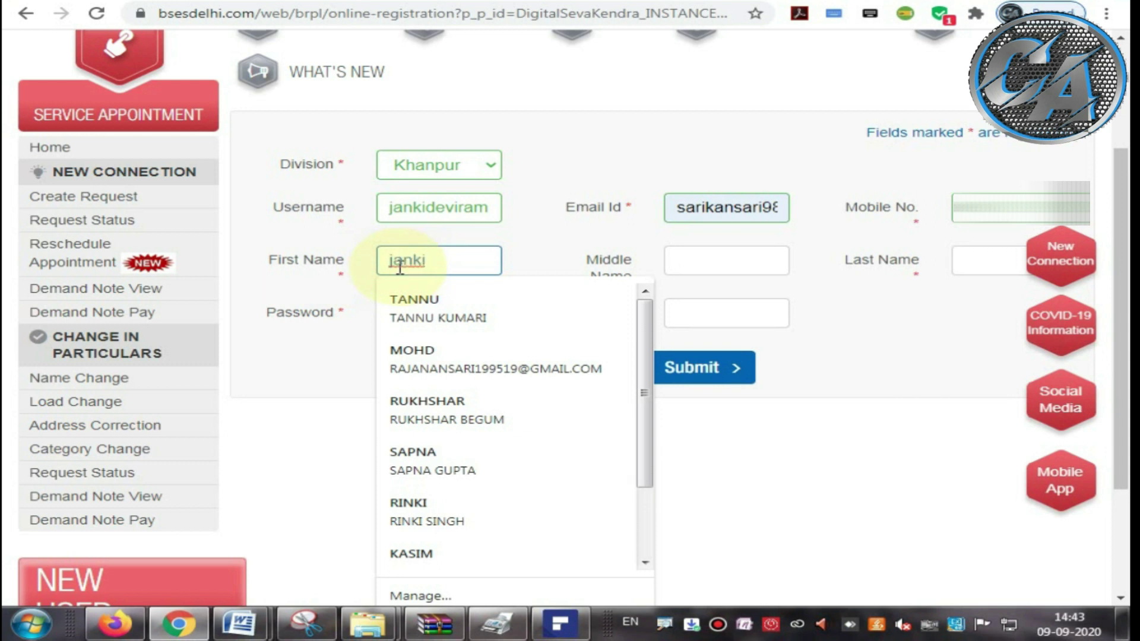
text(janki de)
key(BackSpace)
key(BackSpace)
key(BackSpace)
key(BackSpace)
key(BackSpace)
key(BackSpace)
key(BackSpace)
key(BackSpace)
key(BackSpace)
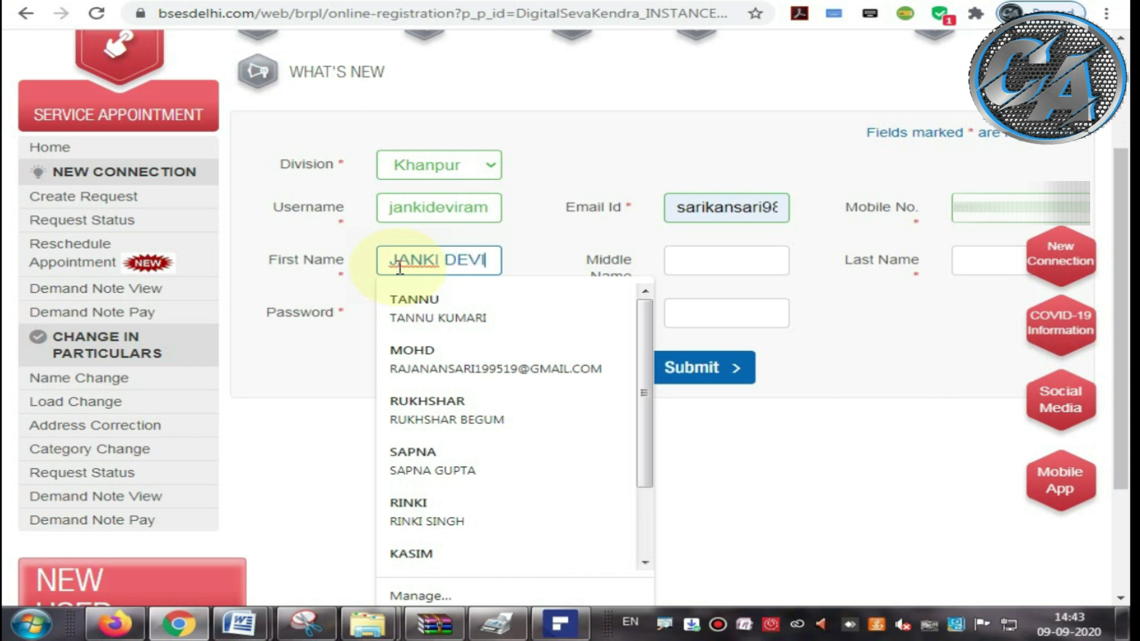
click(321, 259)
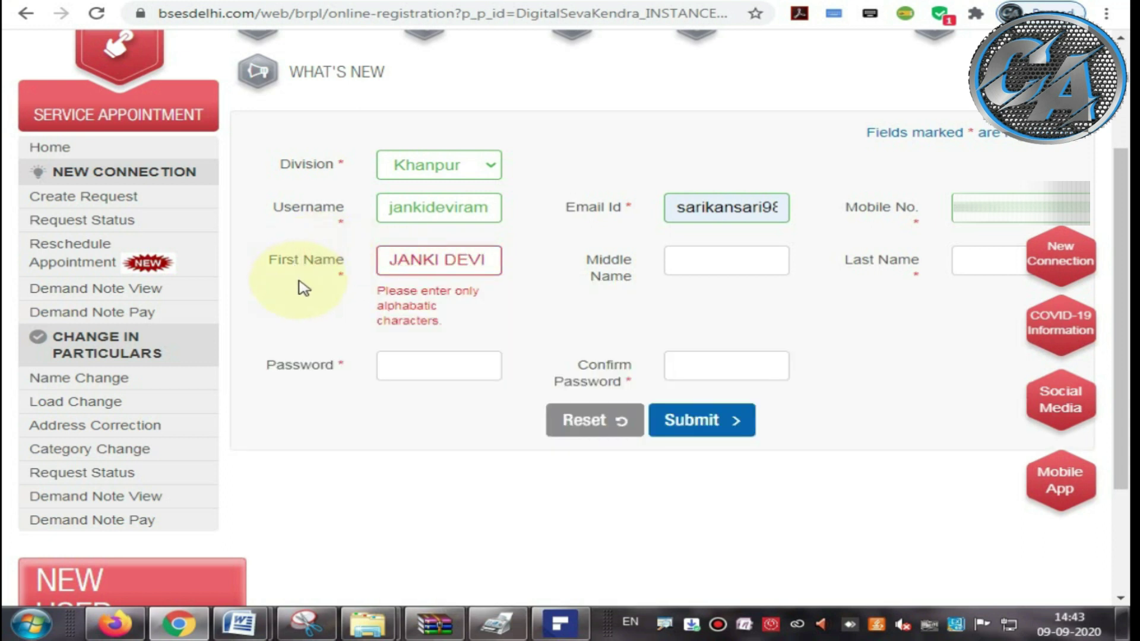
drag(489, 259, 388, 259)
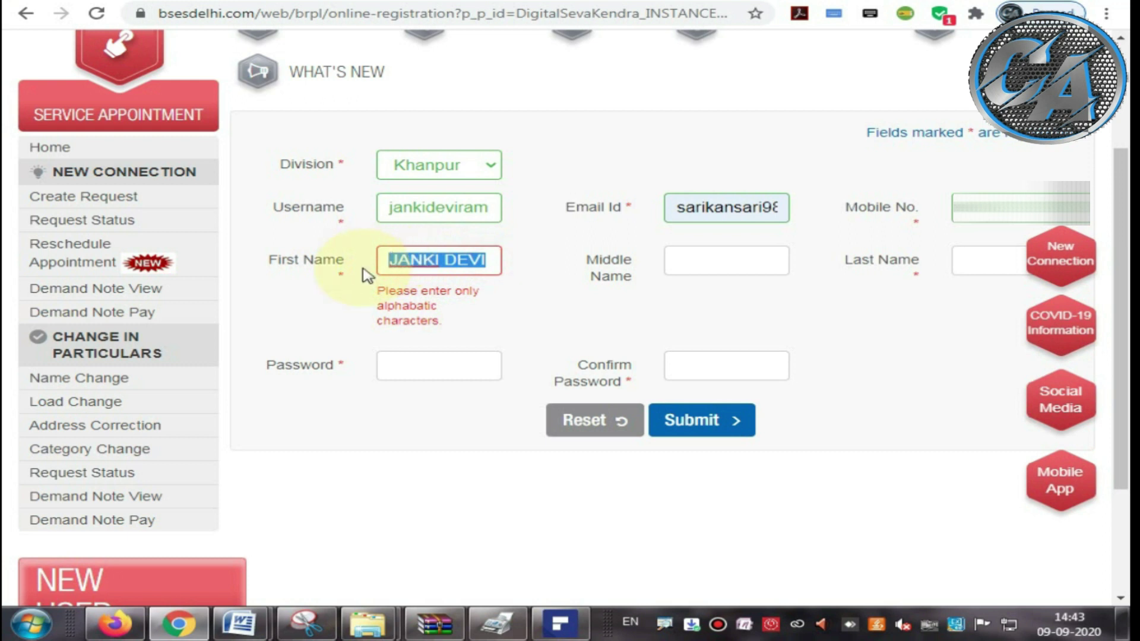
text(JANK)
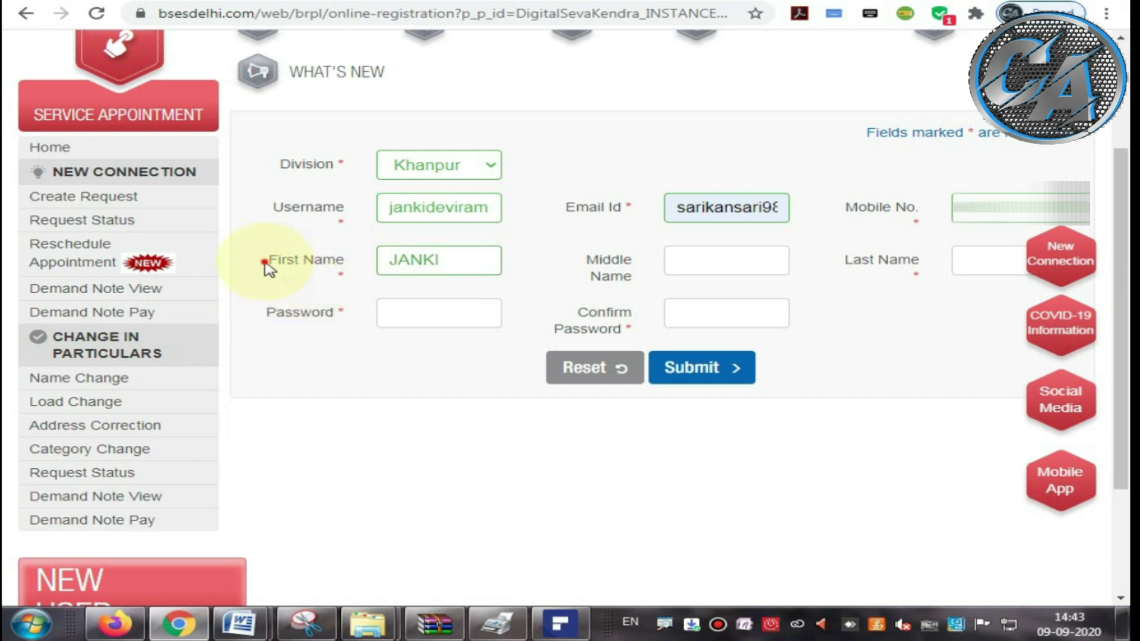
drag(268, 260, 342, 268)
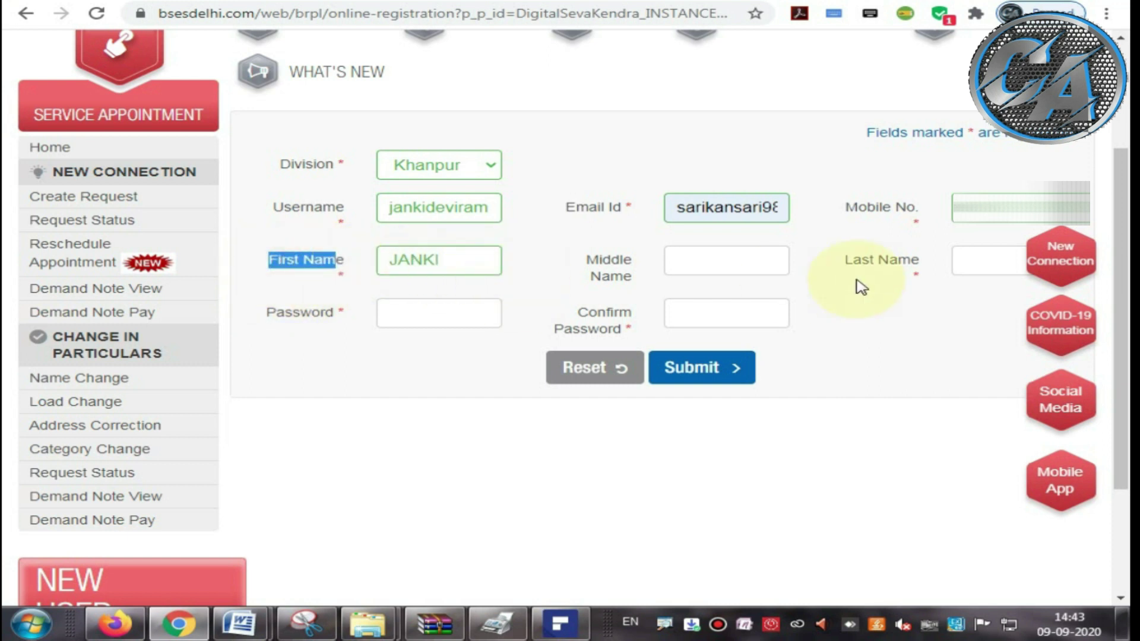
Step: Enter the applicant's last name in Last Name and begin the password entry
click(985, 260)
text(DEM)
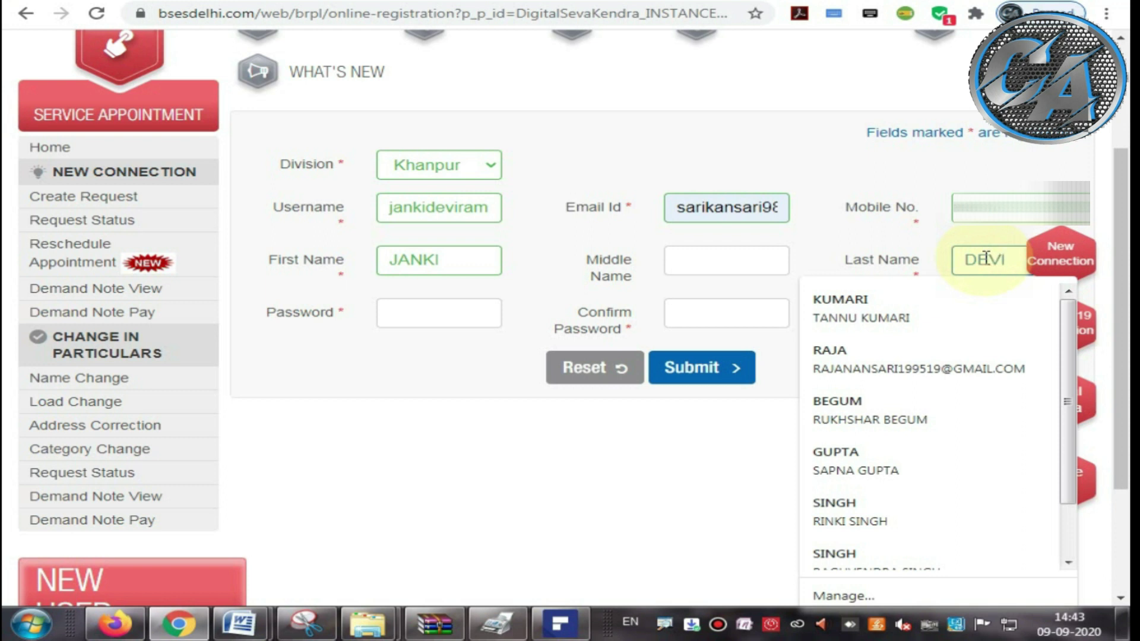
click(843, 240)
drag(818, 257, 920, 266)
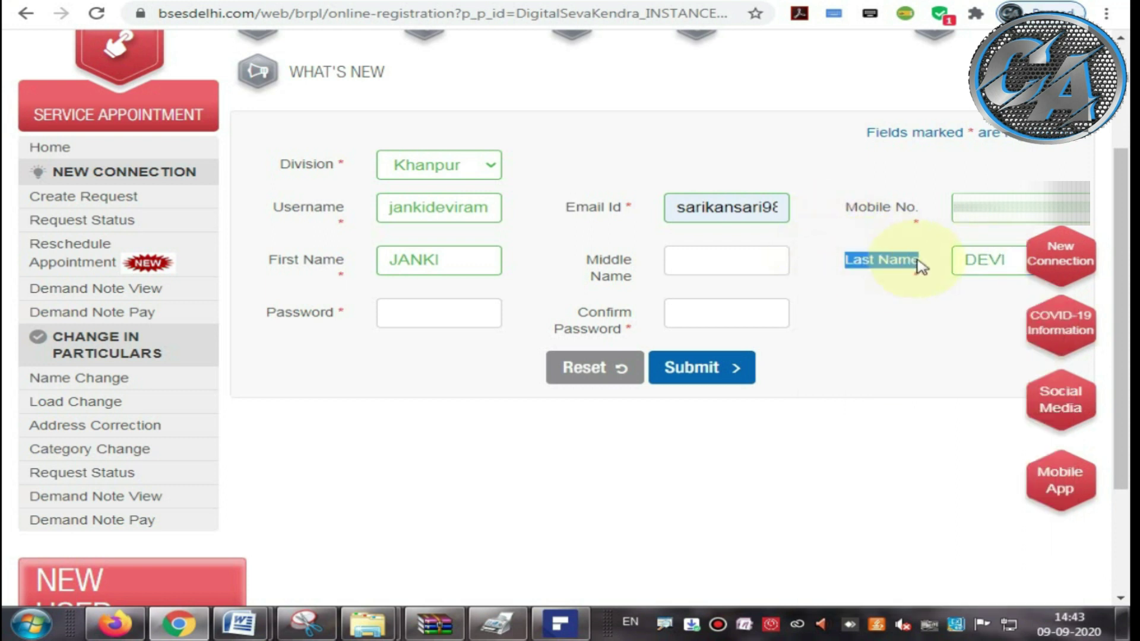
click(872, 249)
drag(831, 260, 912, 265)
click(902, 323)
click(393, 311)
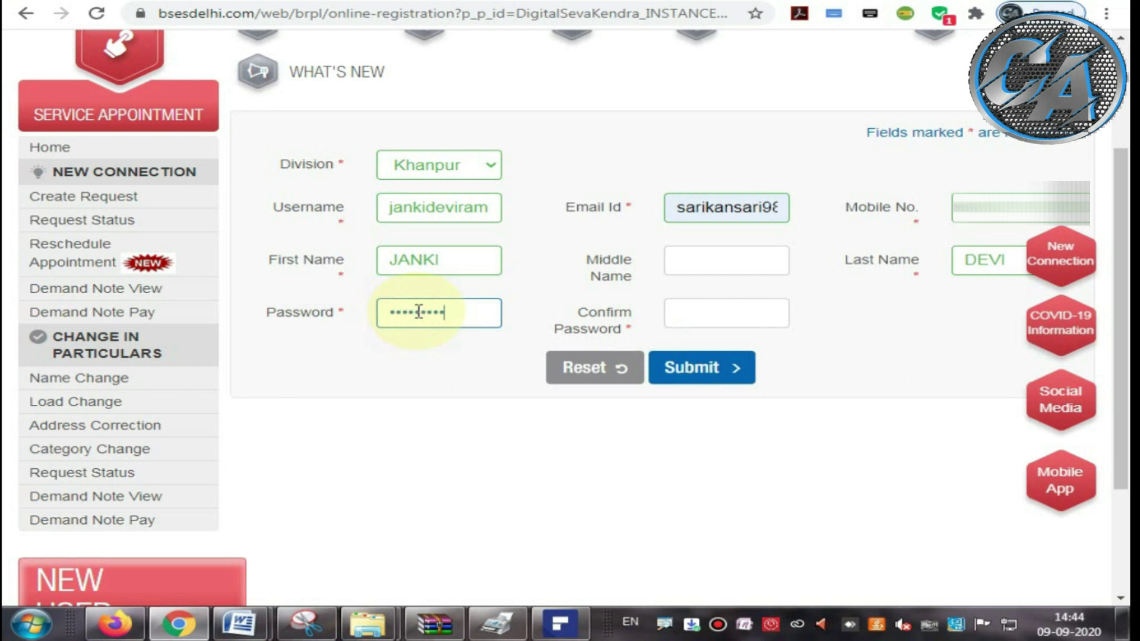
Step: Replace the rejected password and re-enter it so Confirm Password matches
click(681, 310)
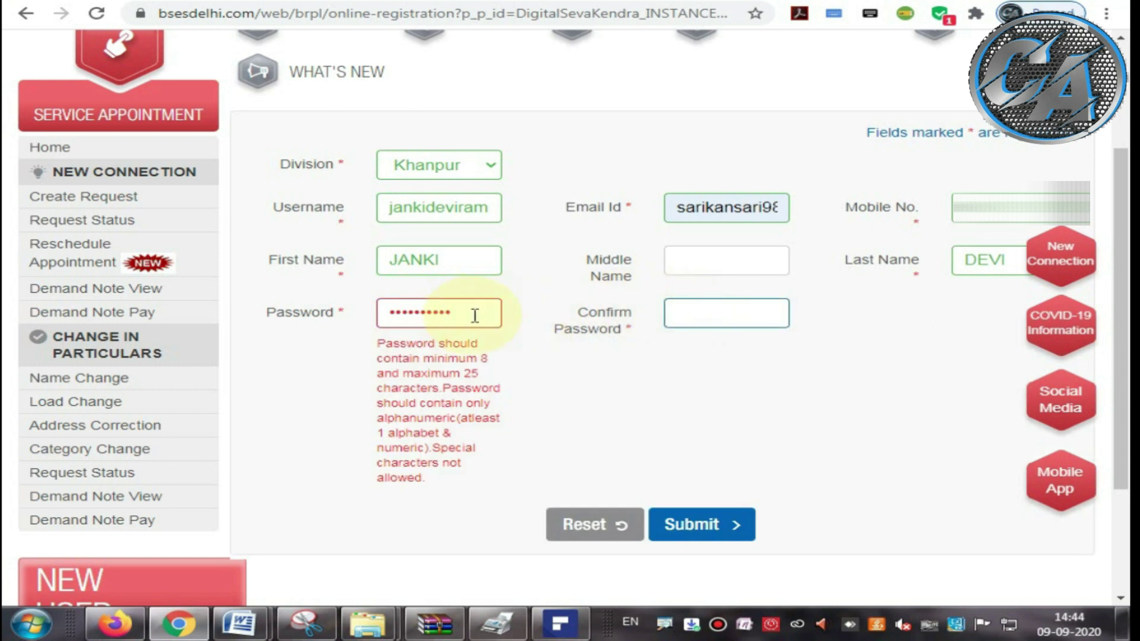
drag(473, 316, 372, 316)
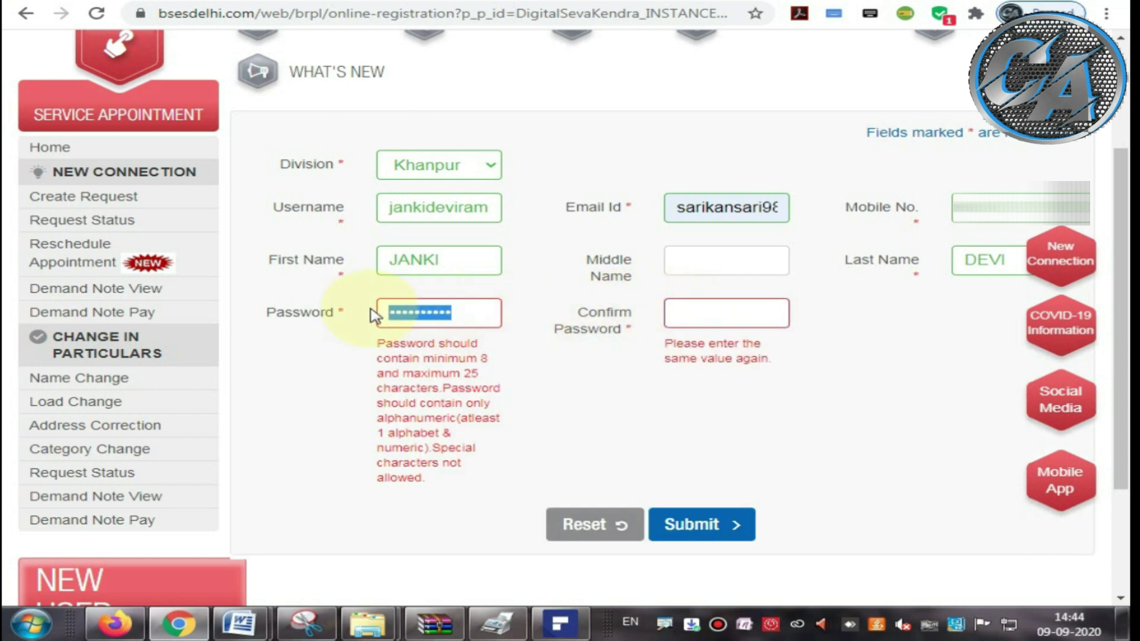
text(j)
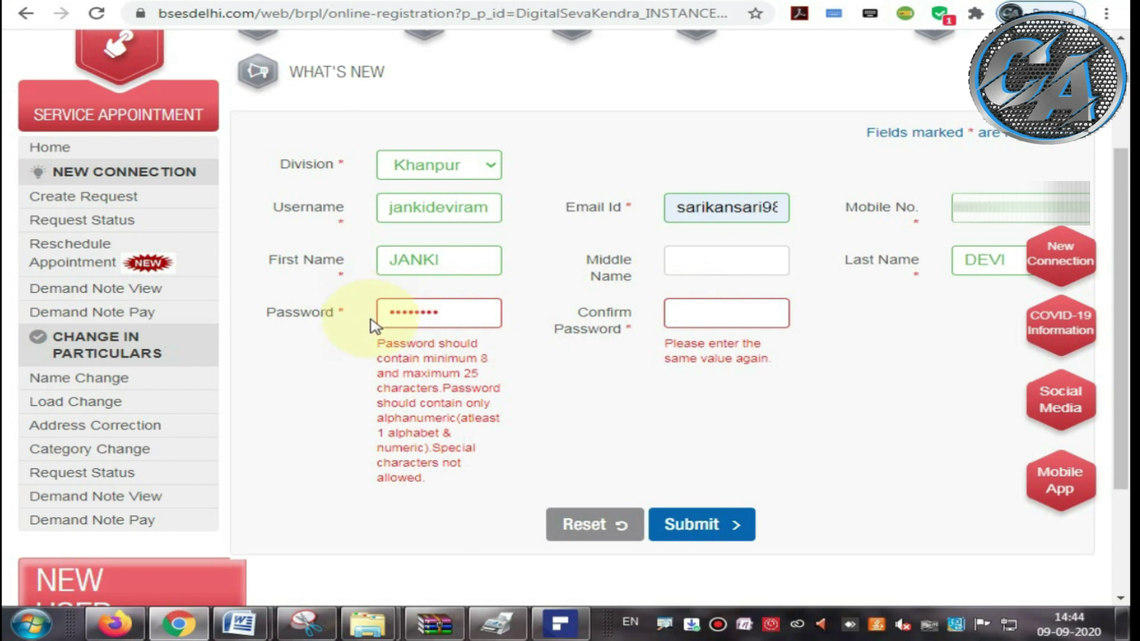
click(373, 342)
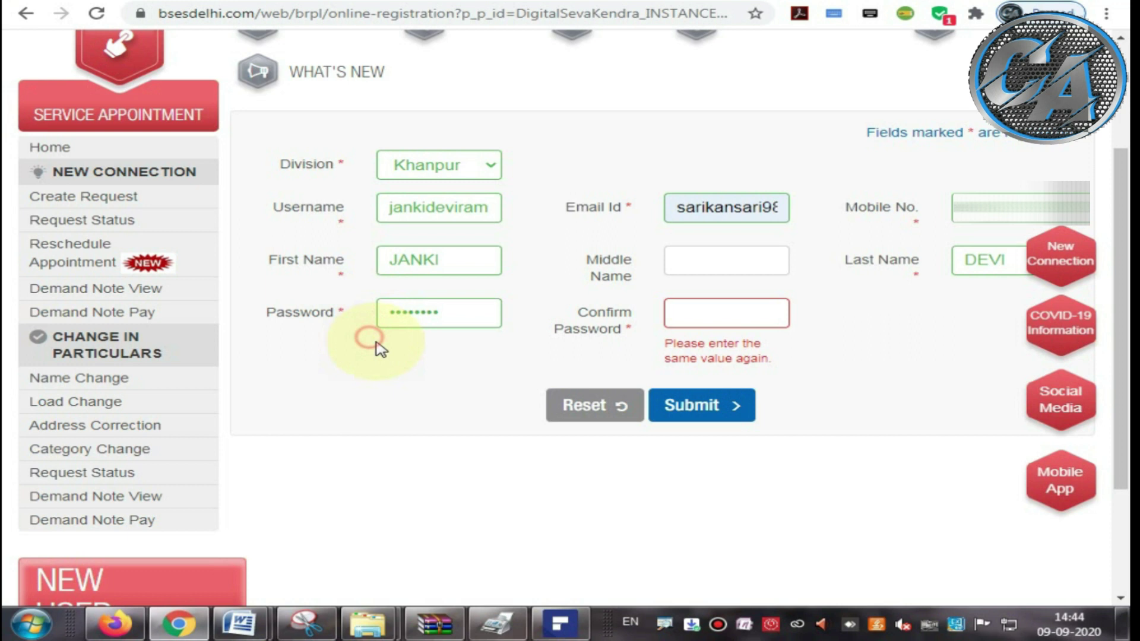
click(707, 323)
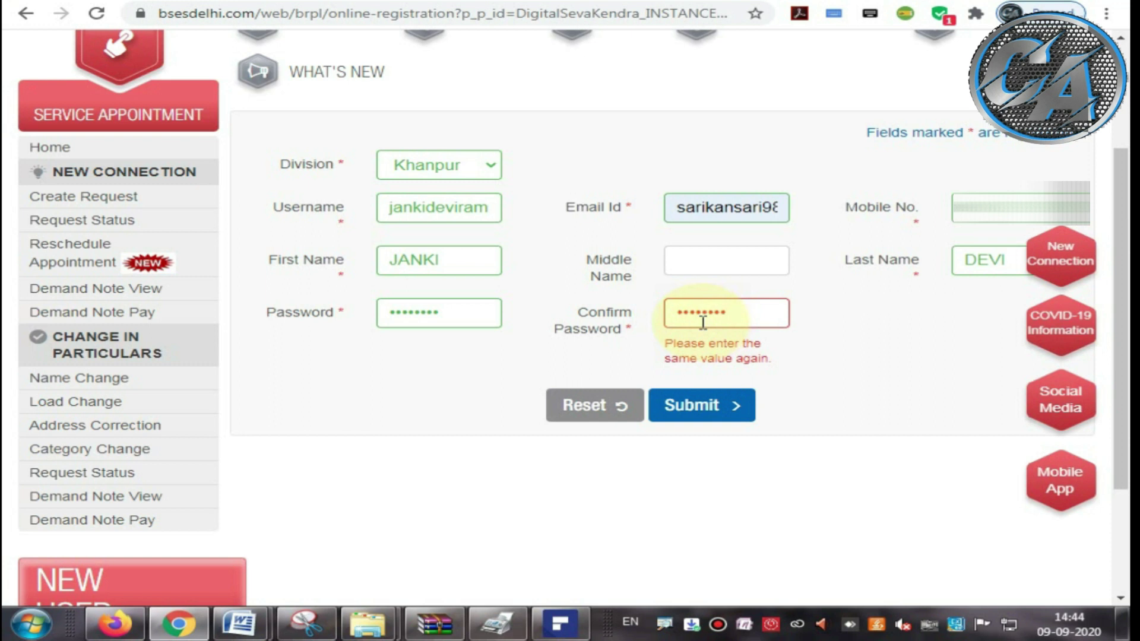
click(816, 355)
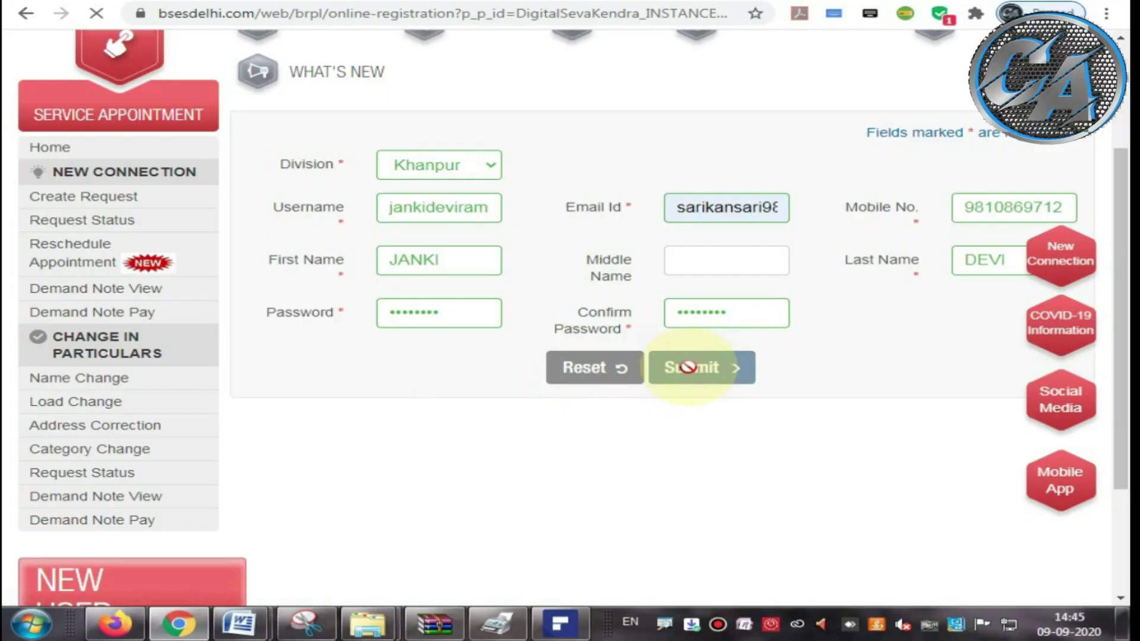
Step: Paste the SMS one-time code into Enter OTP and confirm it
click(537, 313)
key(ctrl+v)
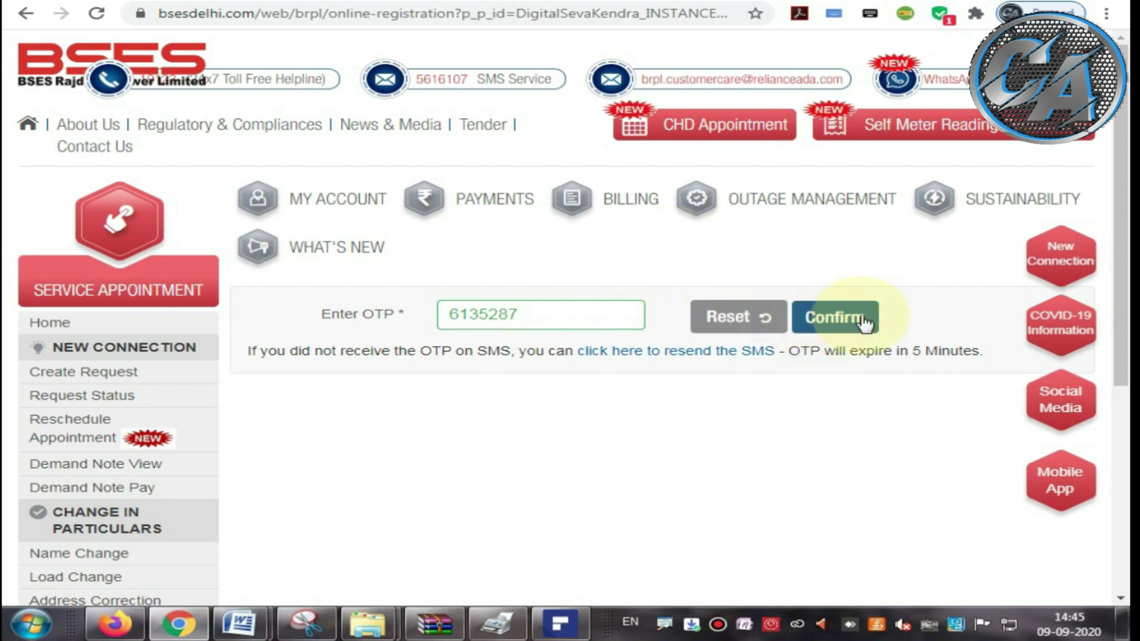
click(834, 316)
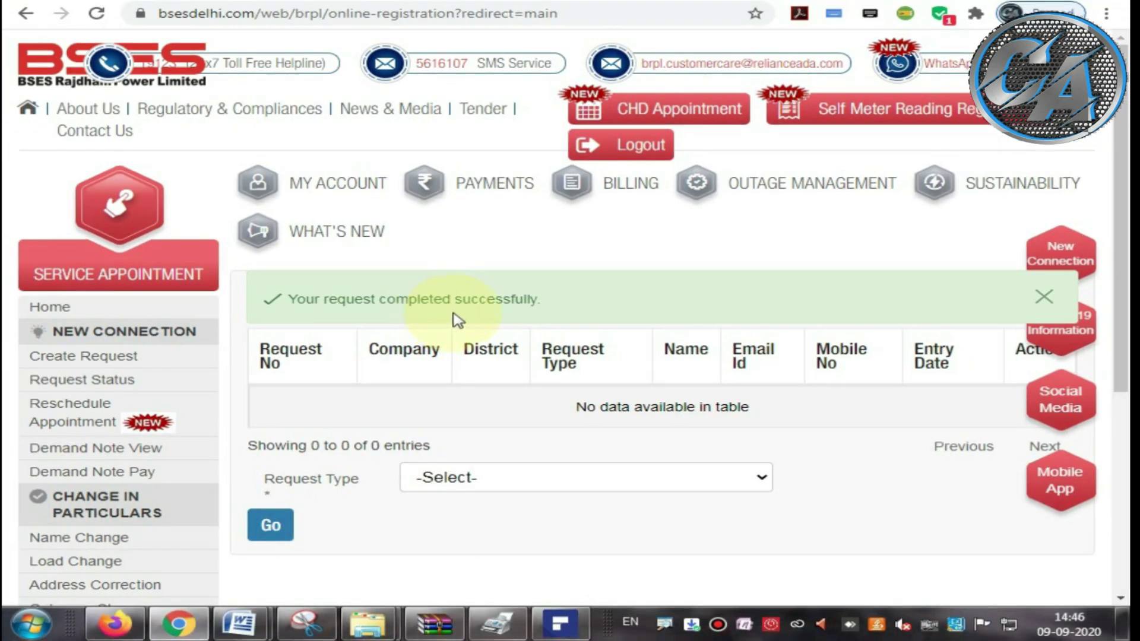
scroll(746, 297, down, 3)
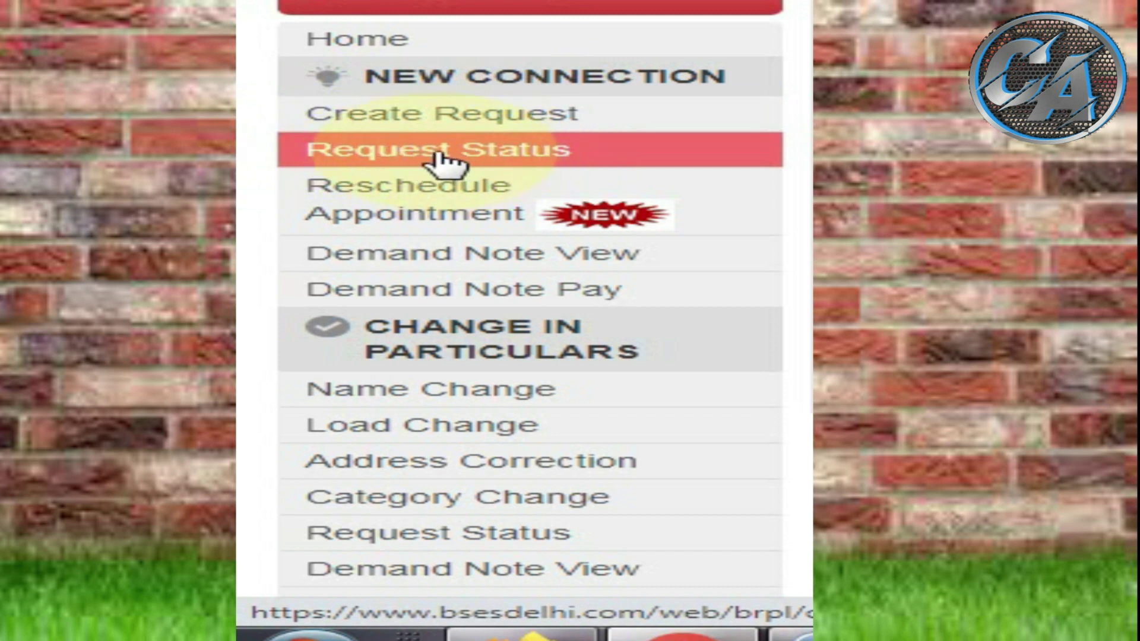
scroll(433, 247, down, 2)
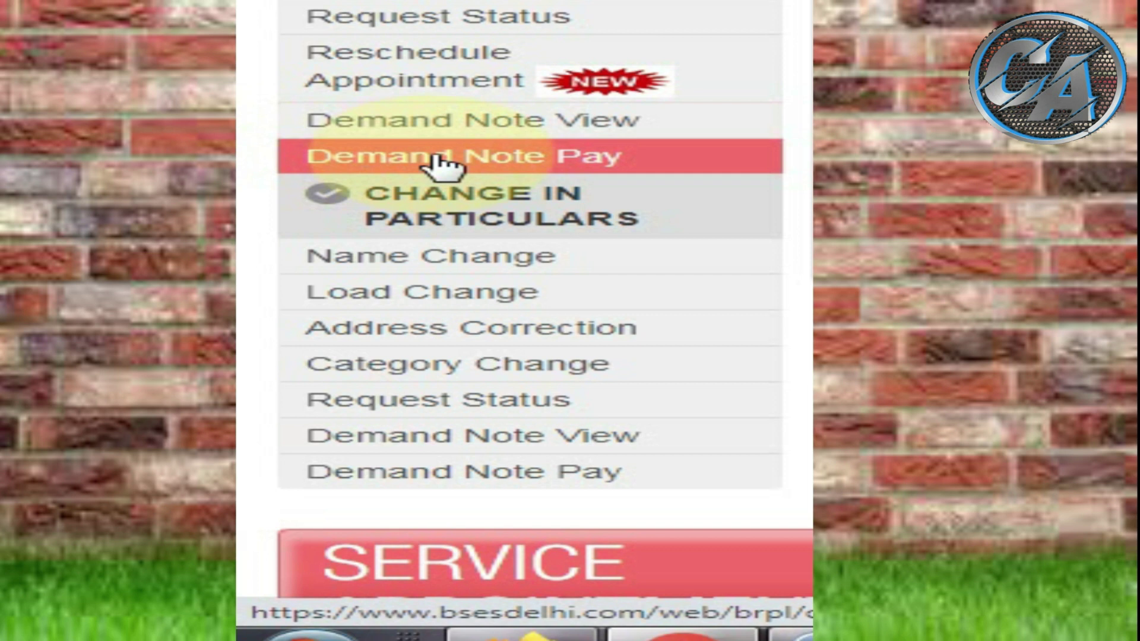
scroll(439, 167, down, 2)
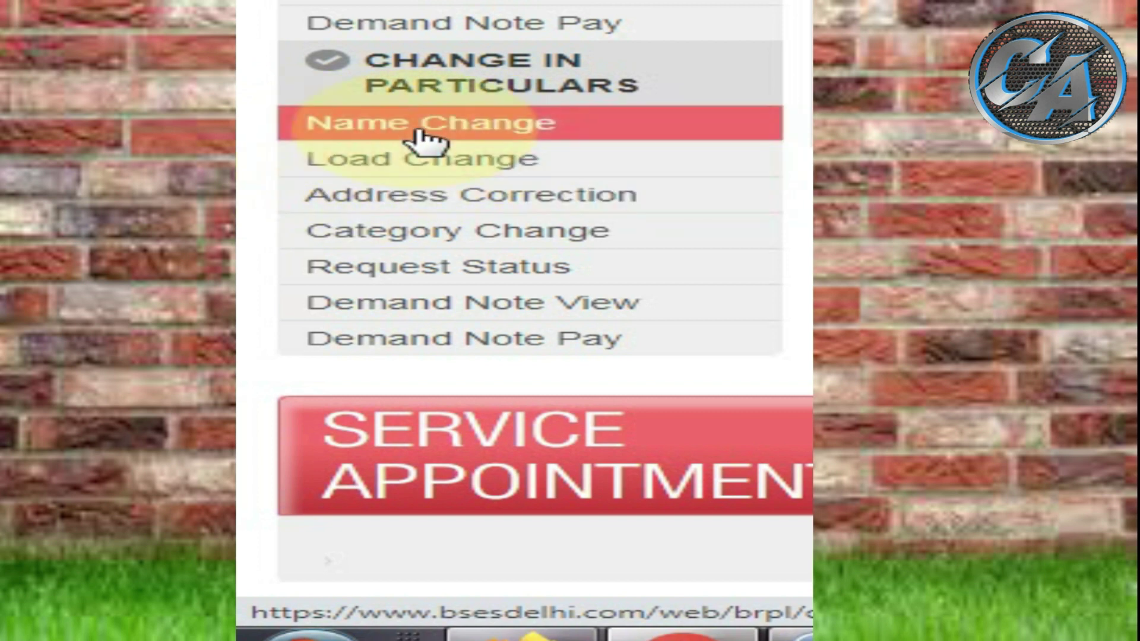
click(426, 141)
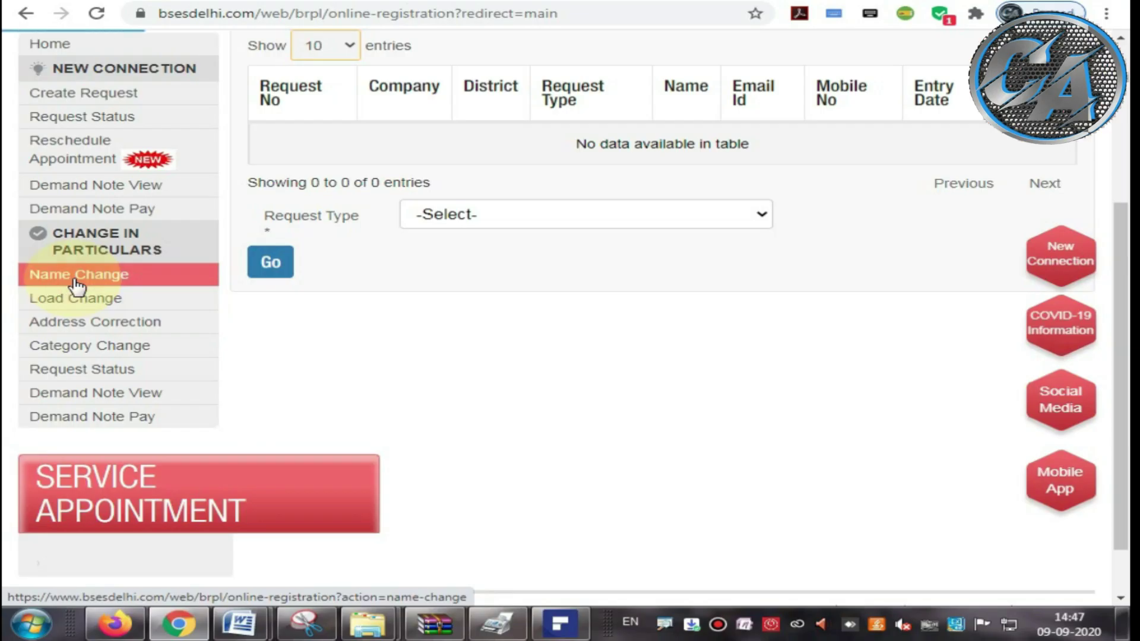
Step: Leave the name change form and go to Create Request for a new connection
click(74, 280)
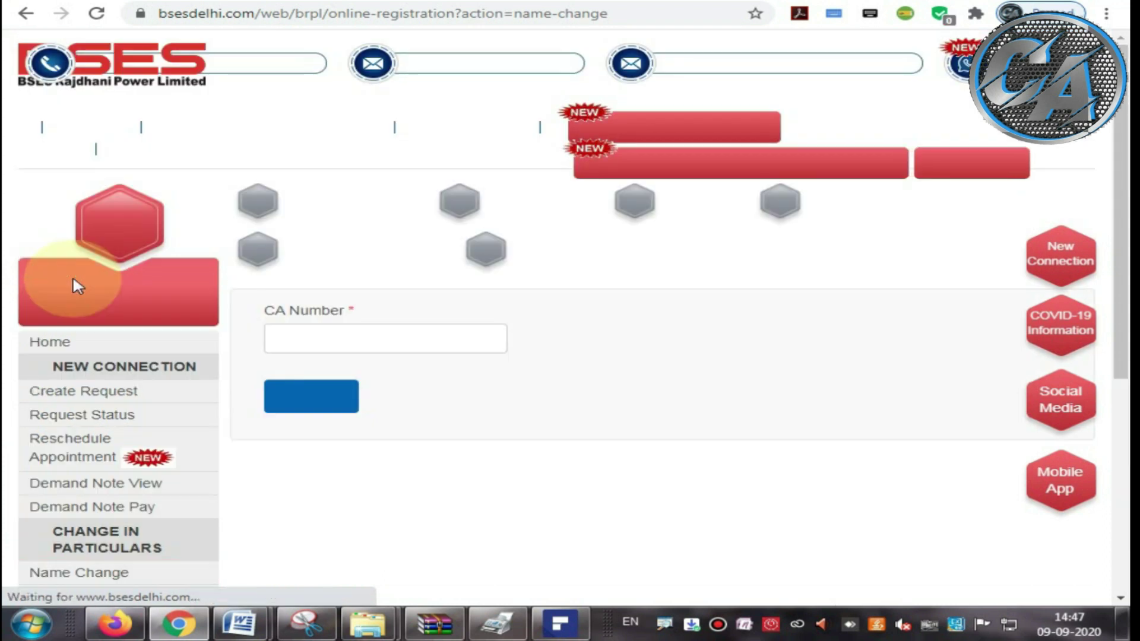
click(312, 342)
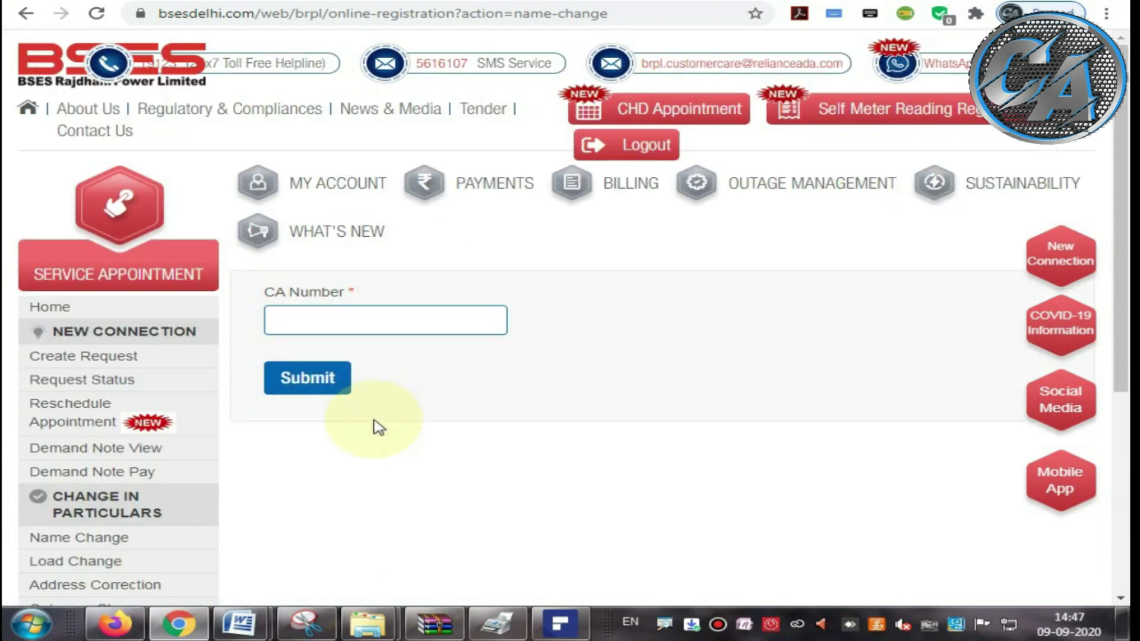
scroll(48, 420, down, 2)
click(39, 270)
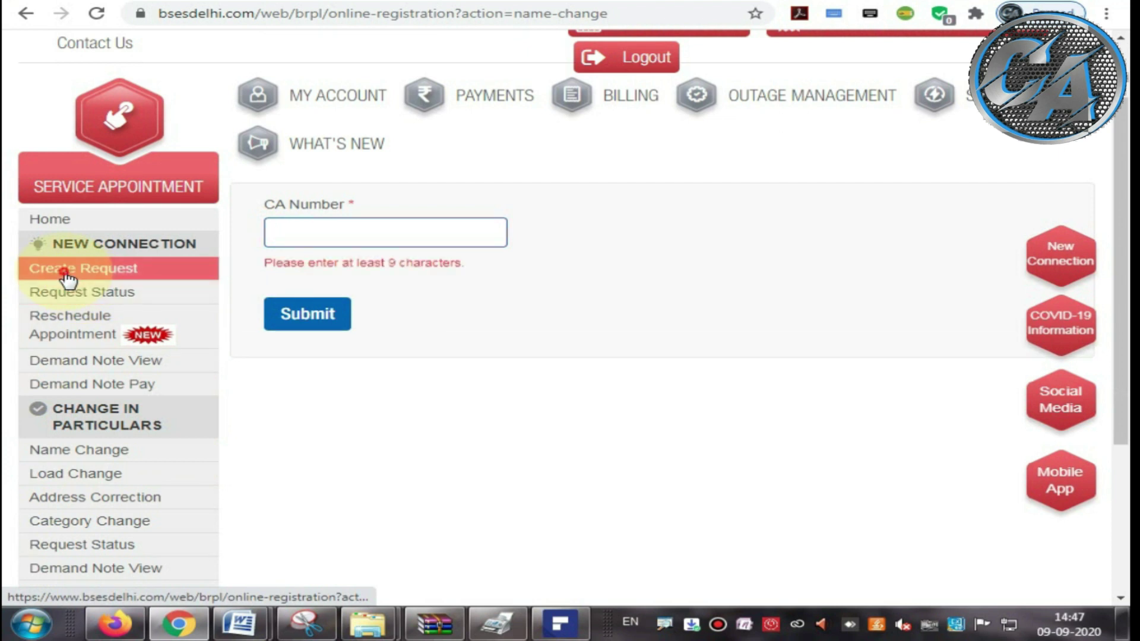
Step: Choose 'New Connection Up to 10 KW' as the Request Type and proceed with Go
scroll(131, 300, down, 3)
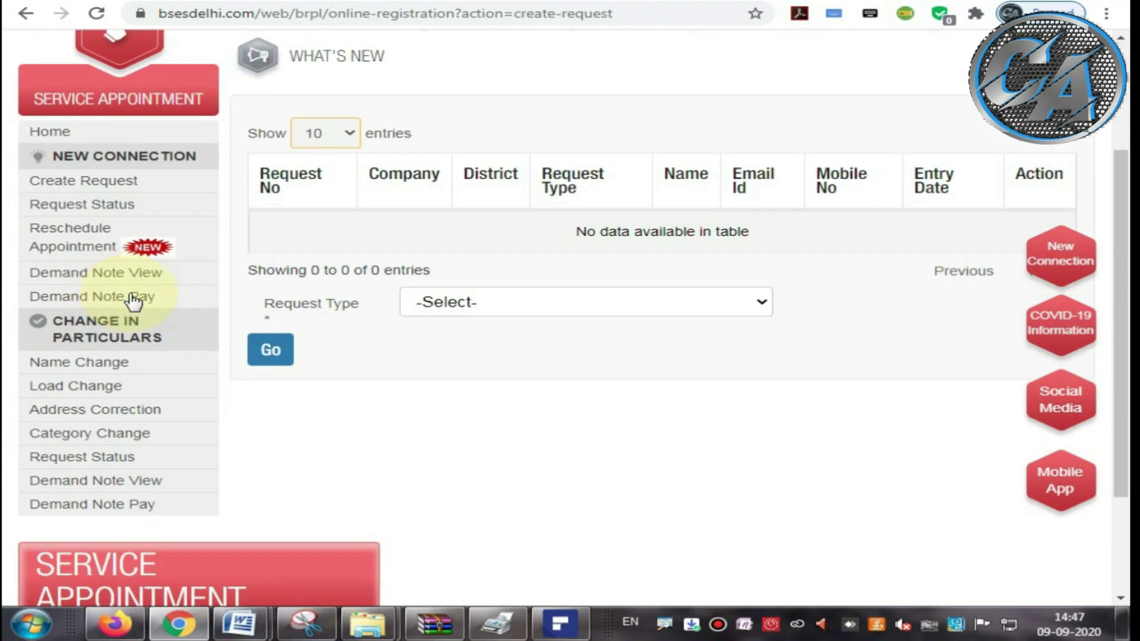
drag(262, 303, 344, 328)
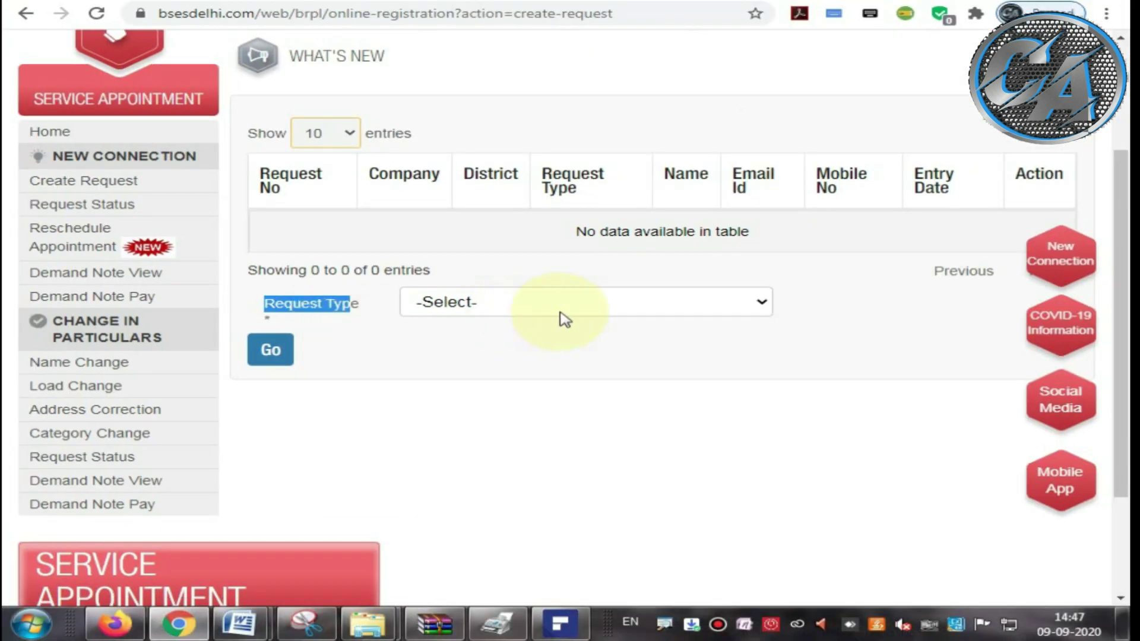
click(673, 289)
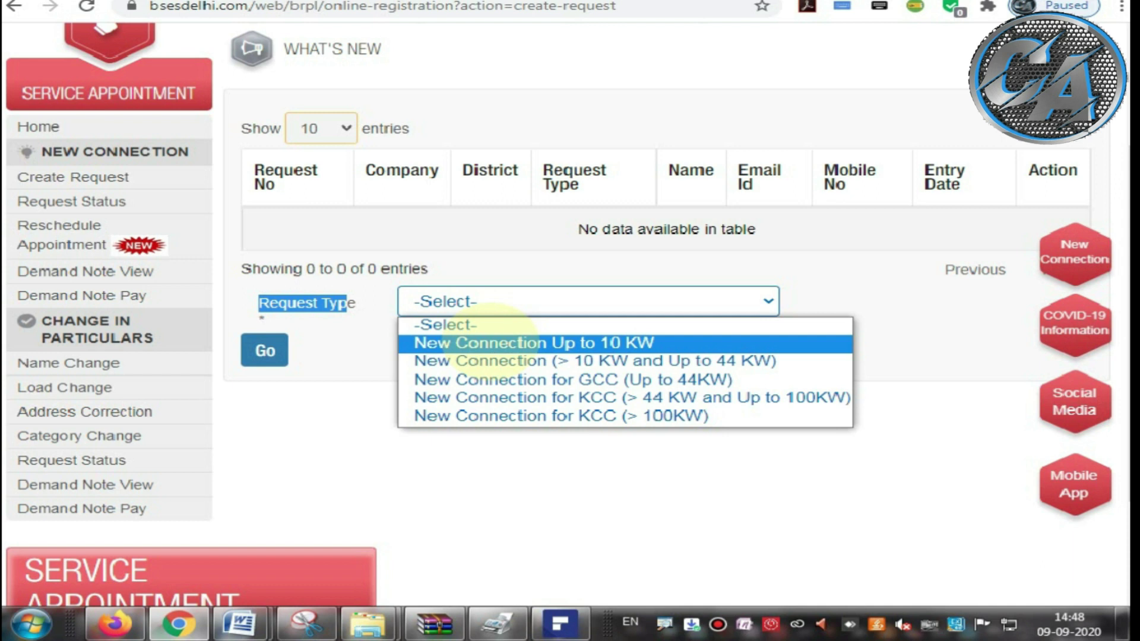
click(494, 345)
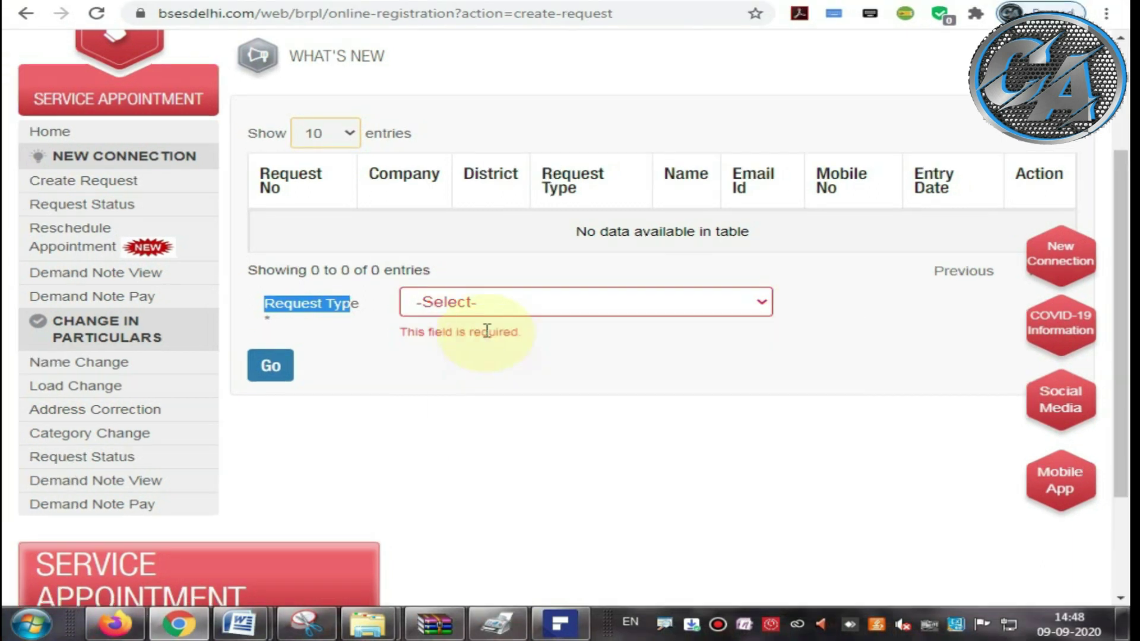
click(480, 302)
click(485, 346)
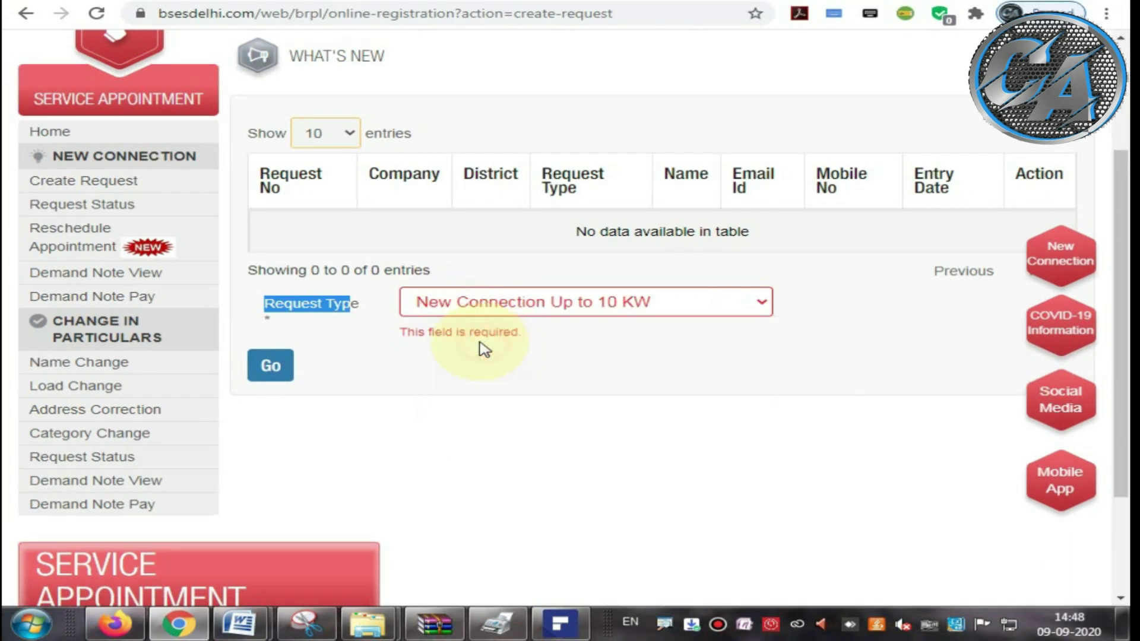
click(585, 377)
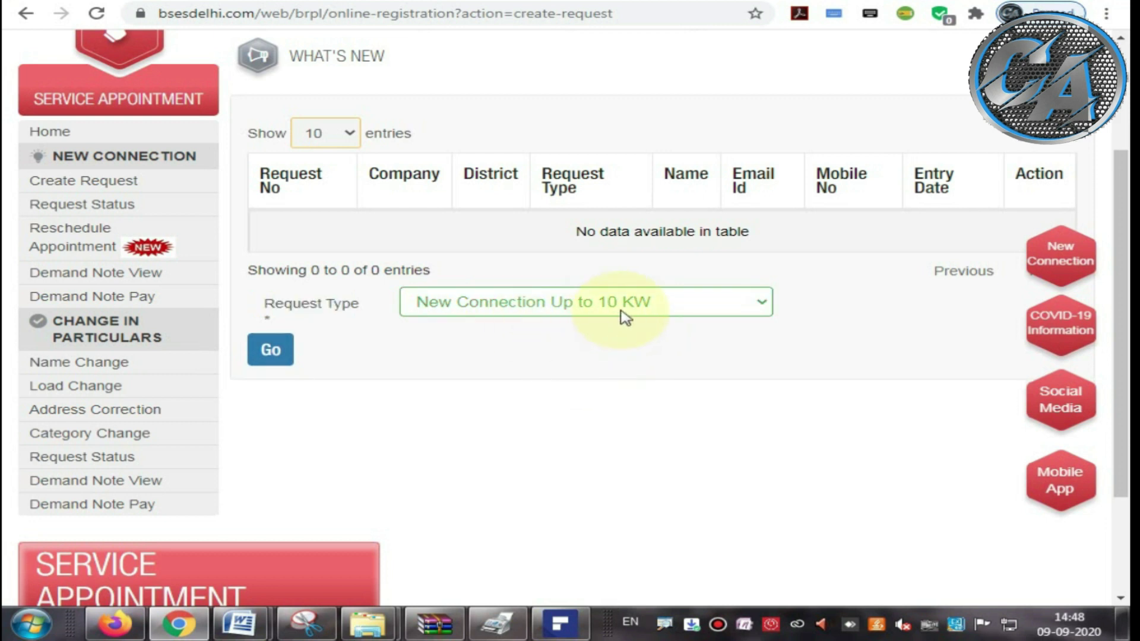
click(275, 351)
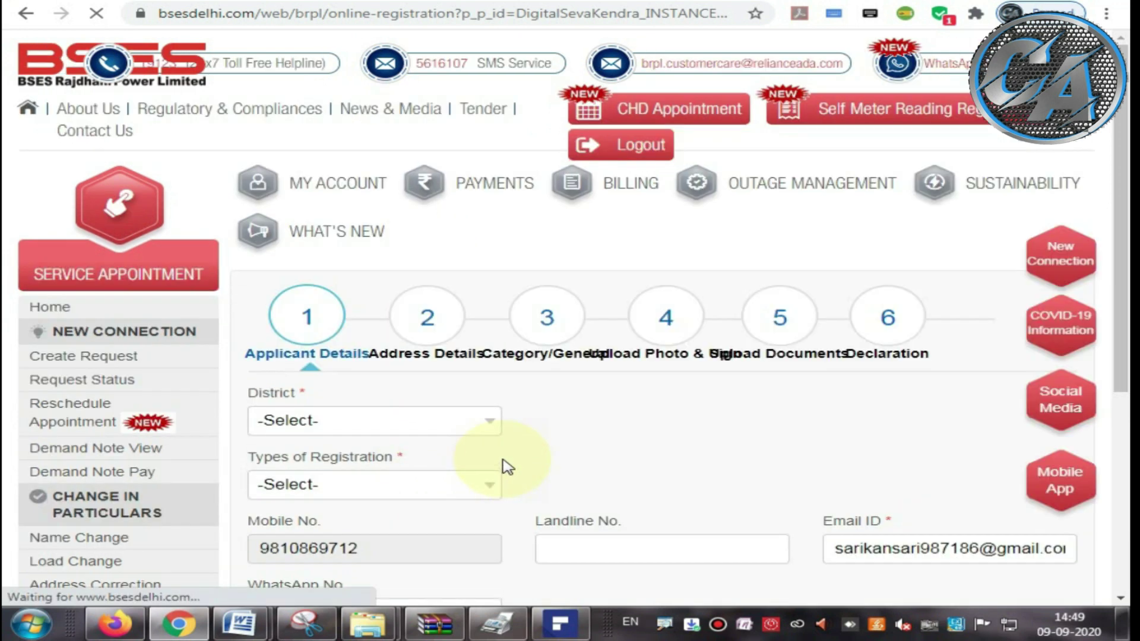
Step: Set the applicant's District to Khanpur
scroll(506, 466, down, 3)
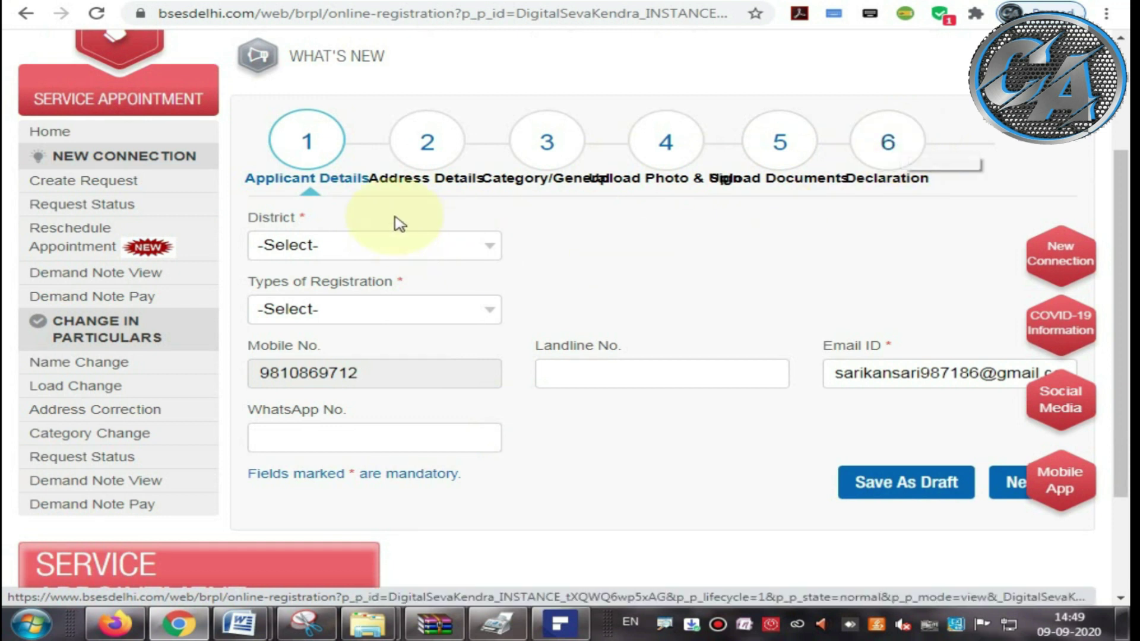
drag(238, 216, 305, 223)
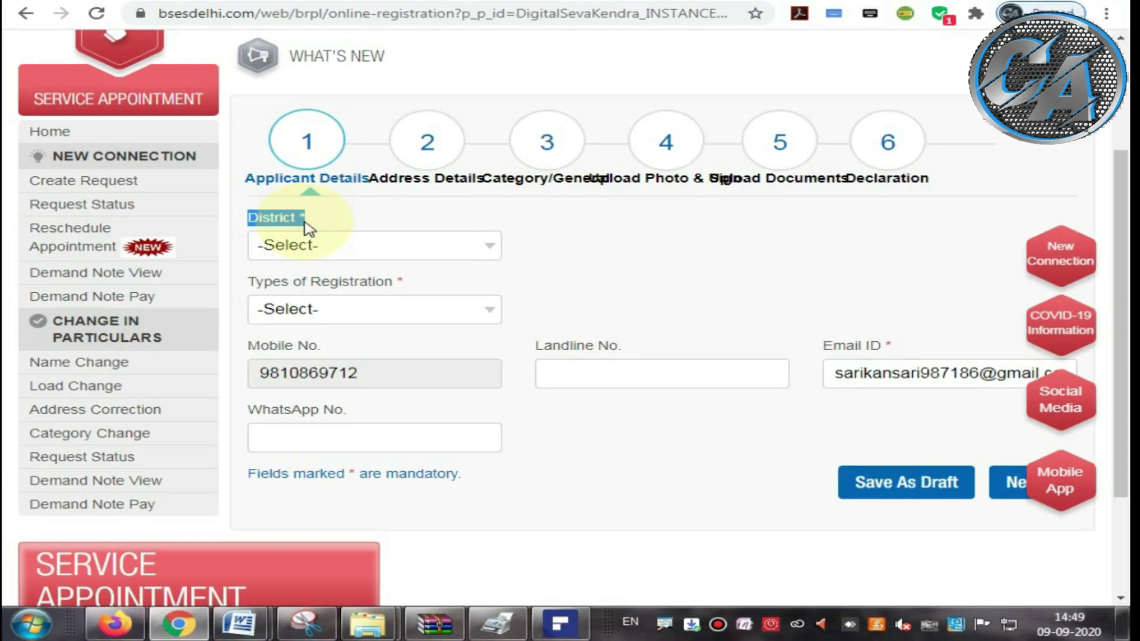
click(298, 245)
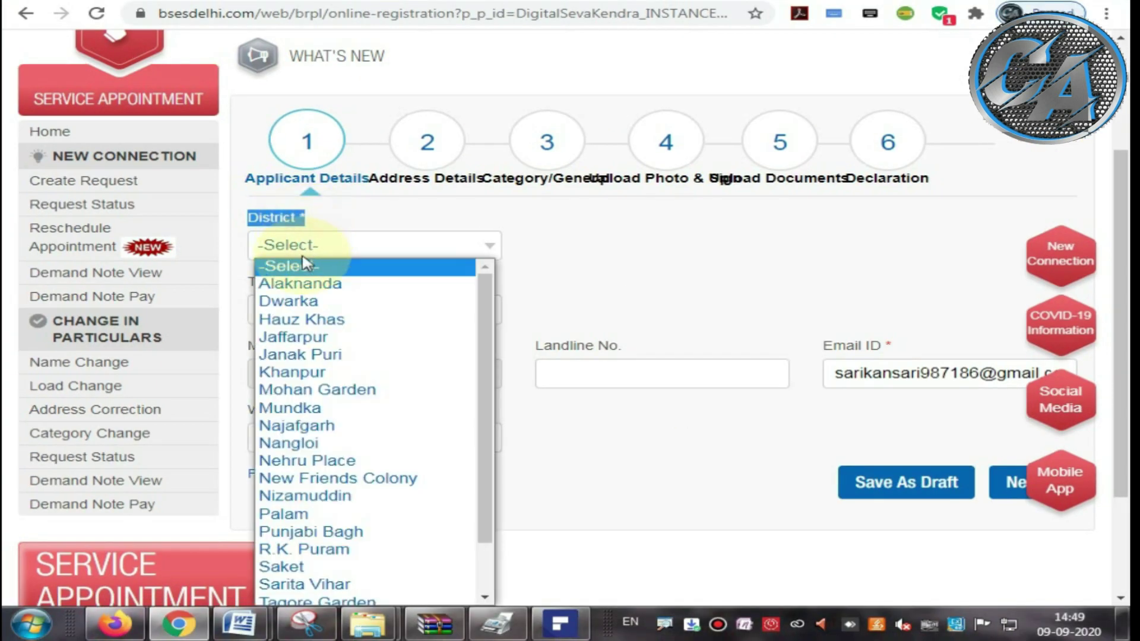
click(292, 374)
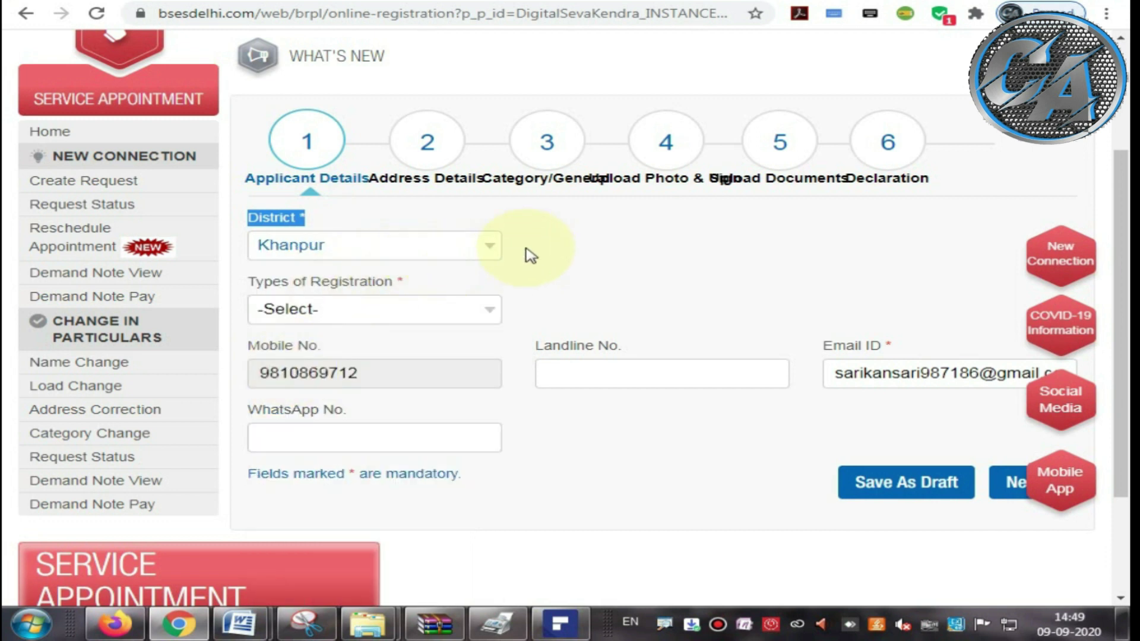
scroll(551, 254, down, 1)
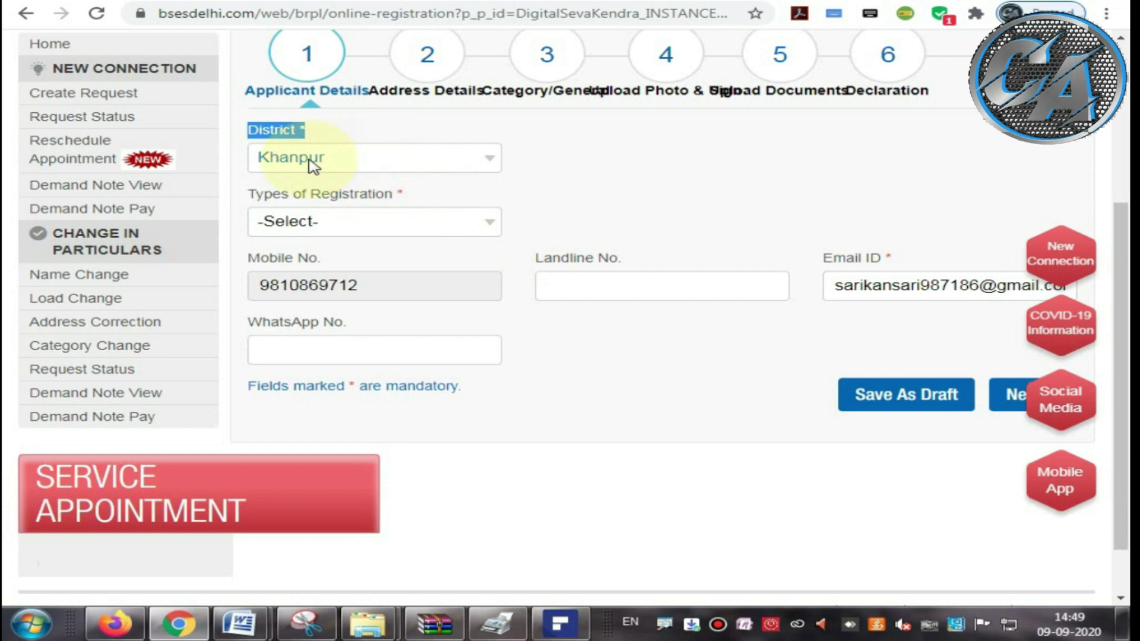
click(544, 199)
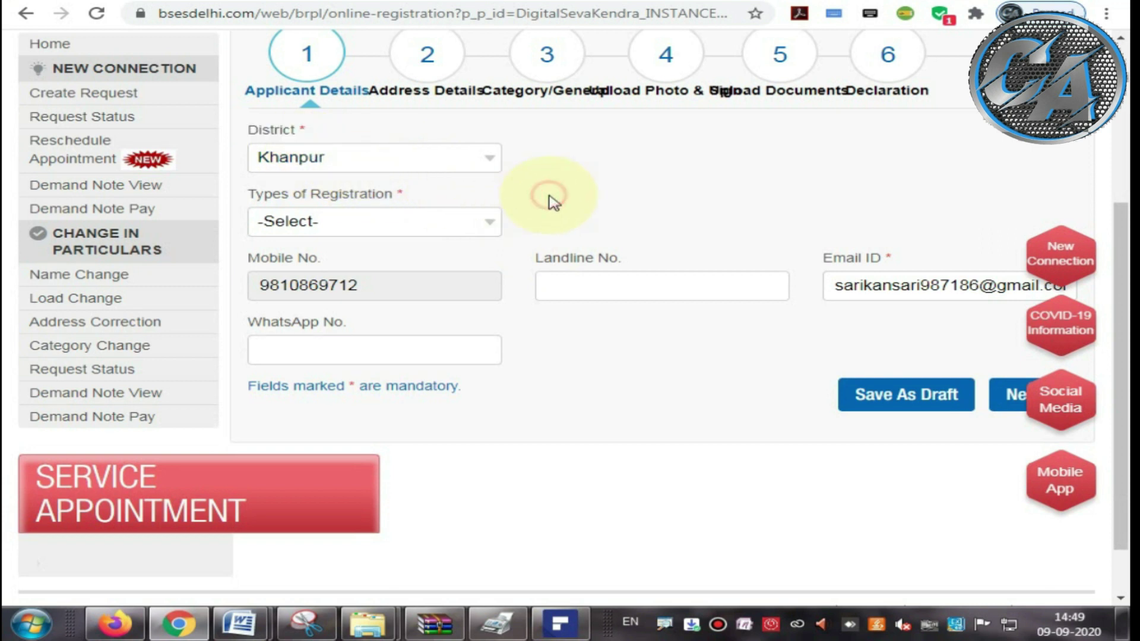
Step: Choose Individual in Types of Registration
drag(259, 192, 386, 198)
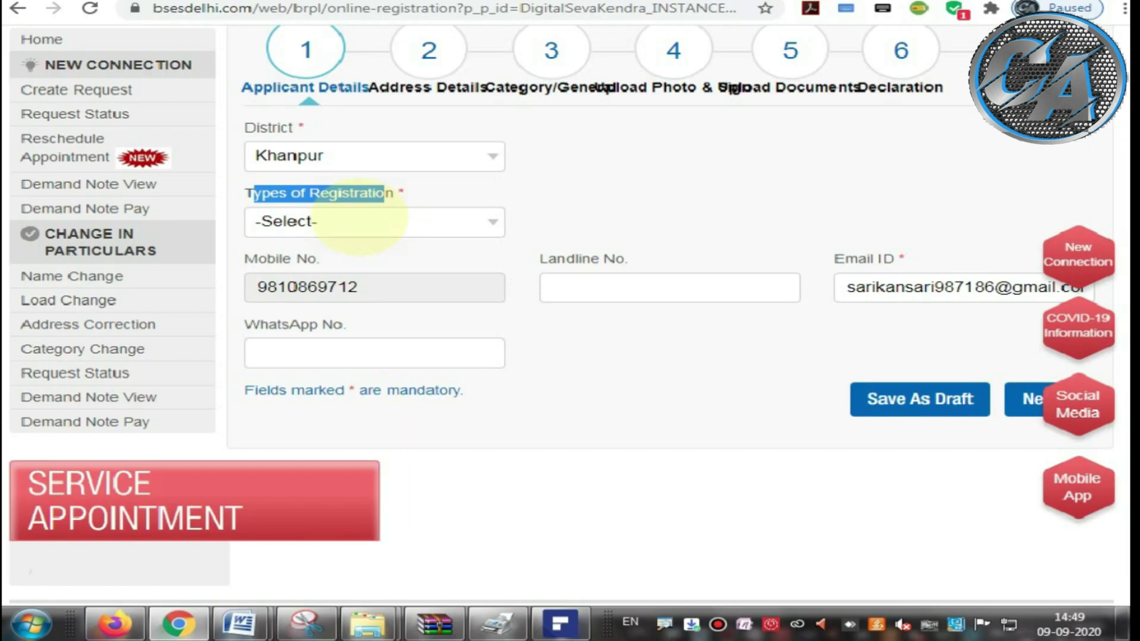
click(332, 229)
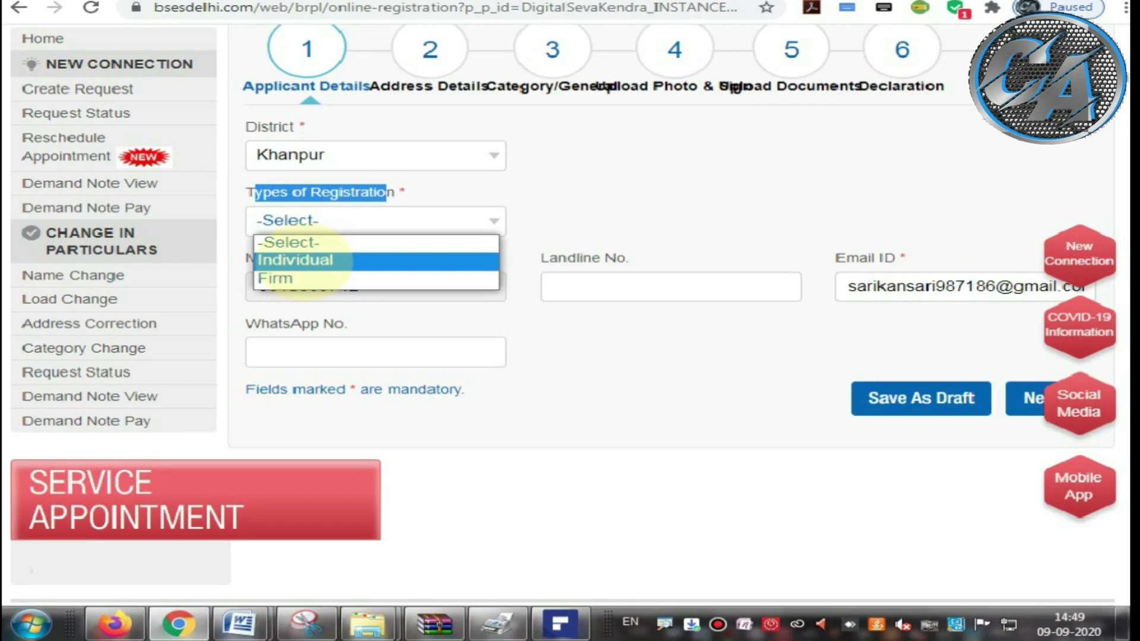
click(303, 263)
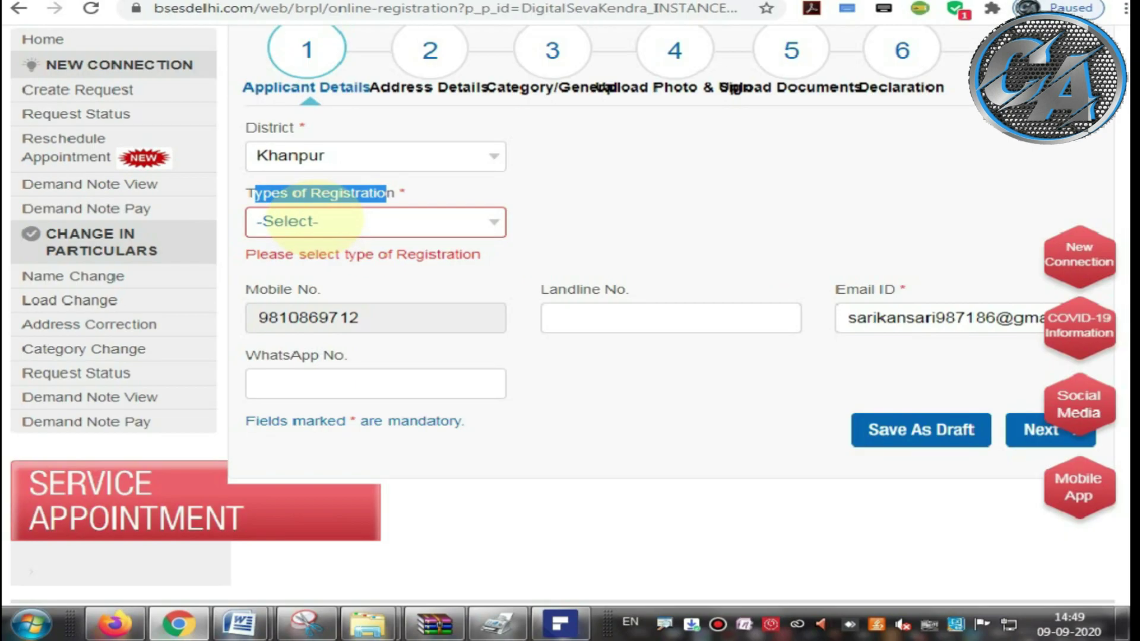
click(308, 242)
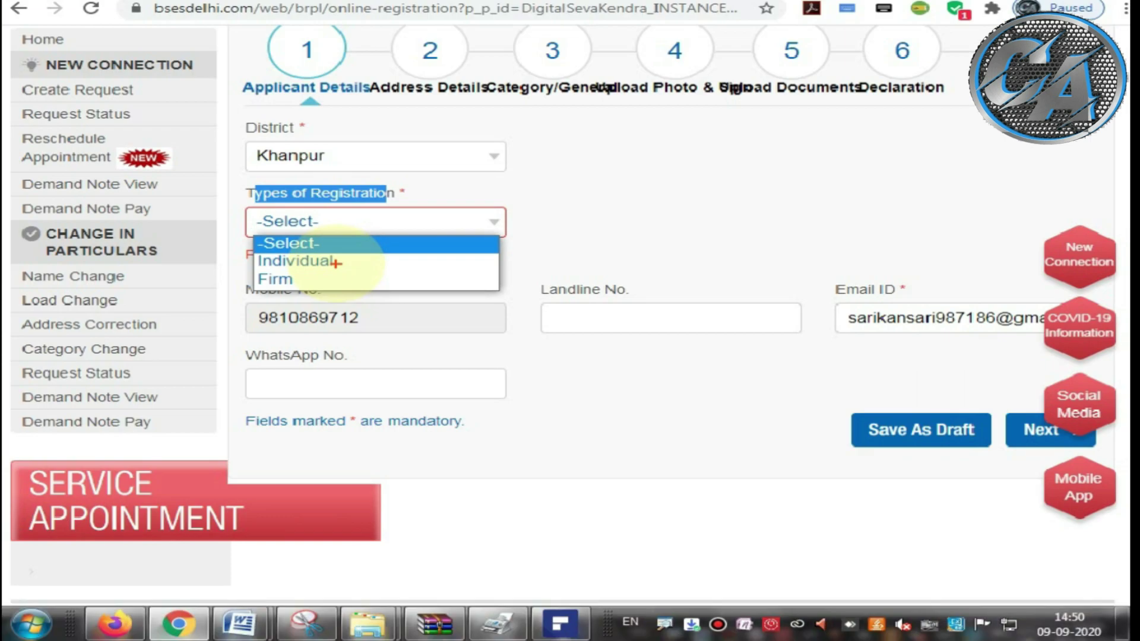
click(324, 257)
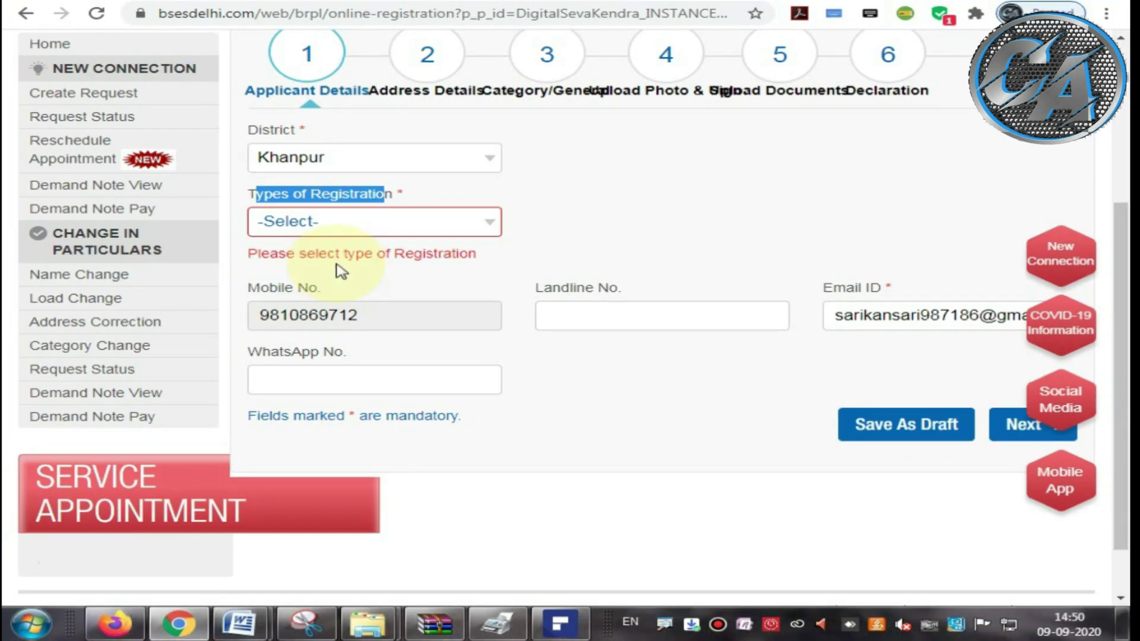
click(298, 226)
click(293, 259)
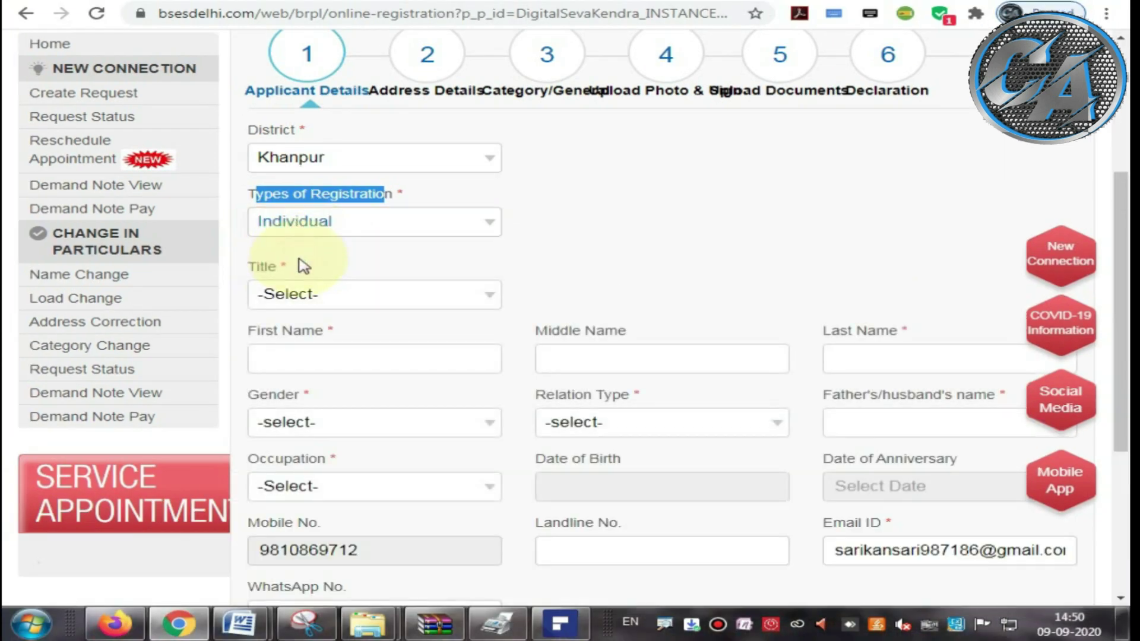
Step: Set the applicant's Title to Ms
scroll(277, 264, down, 2)
drag(242, 178, 293, 185)
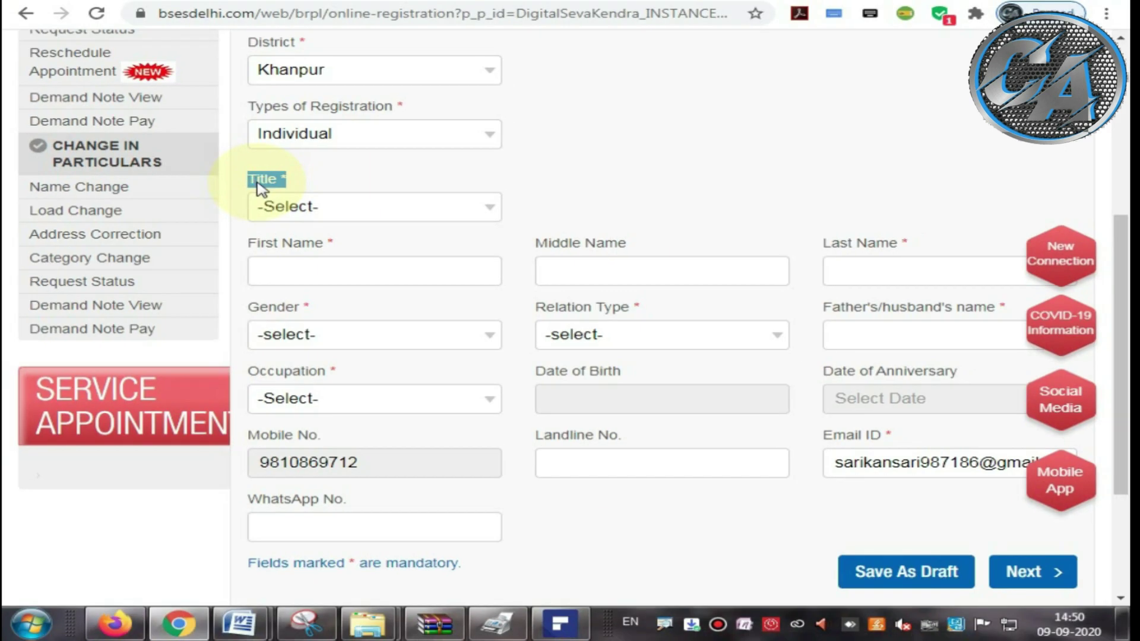
click(336, 207)
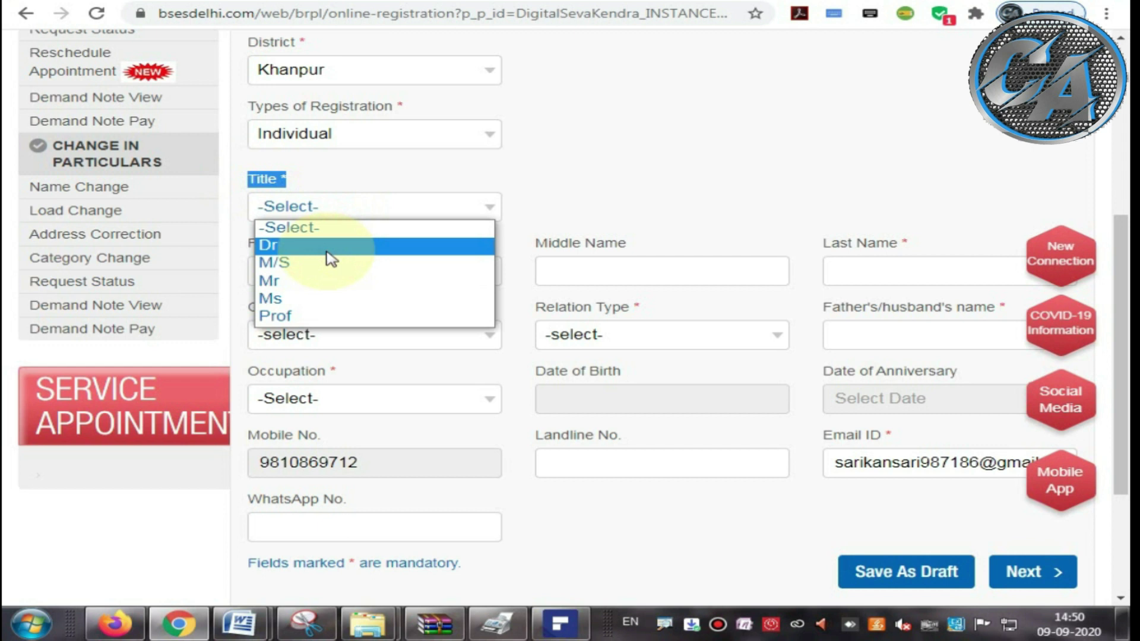
click(295, 300)
scroll(270, 249, down, 1)
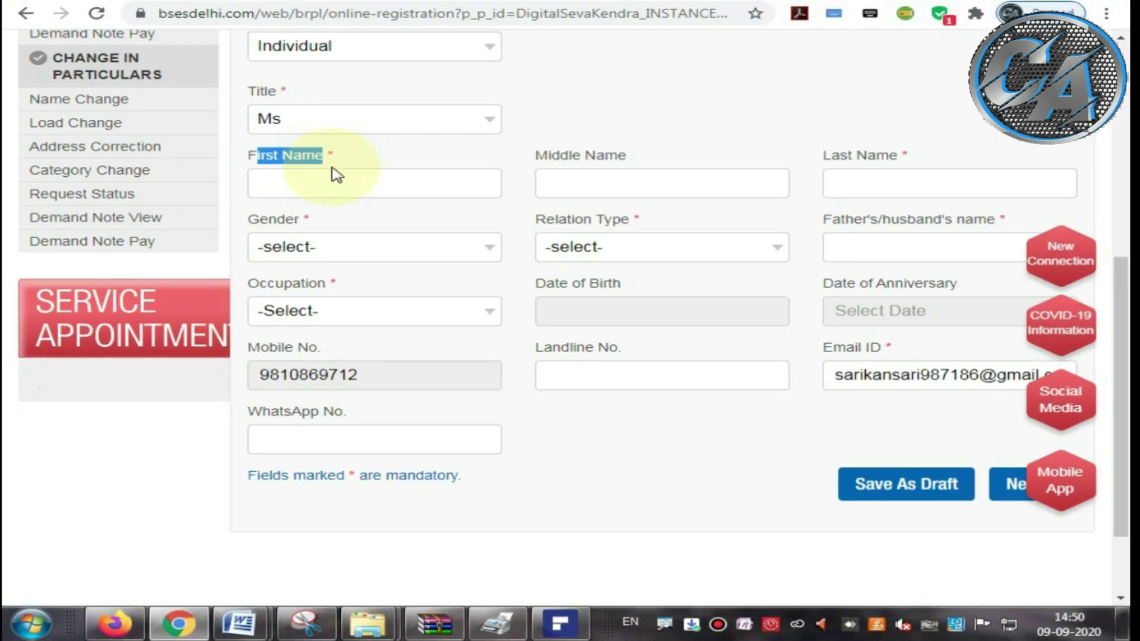
Step: Fill in the applicant's First Name and Last Name, skipping Middle Name
click(304, 181)
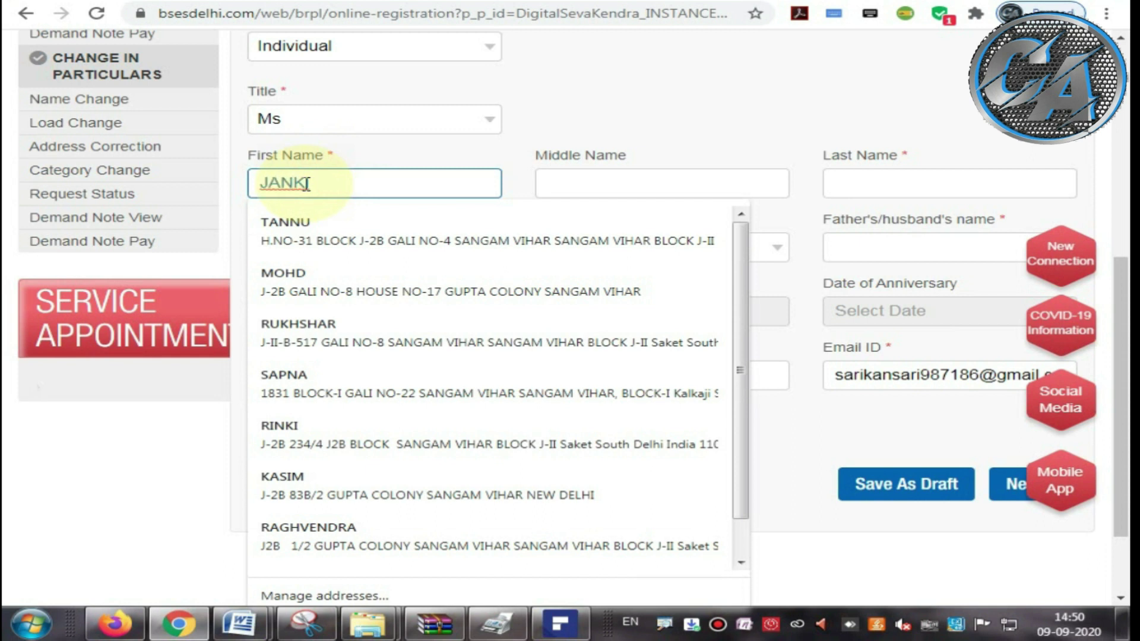
click(475, 159)
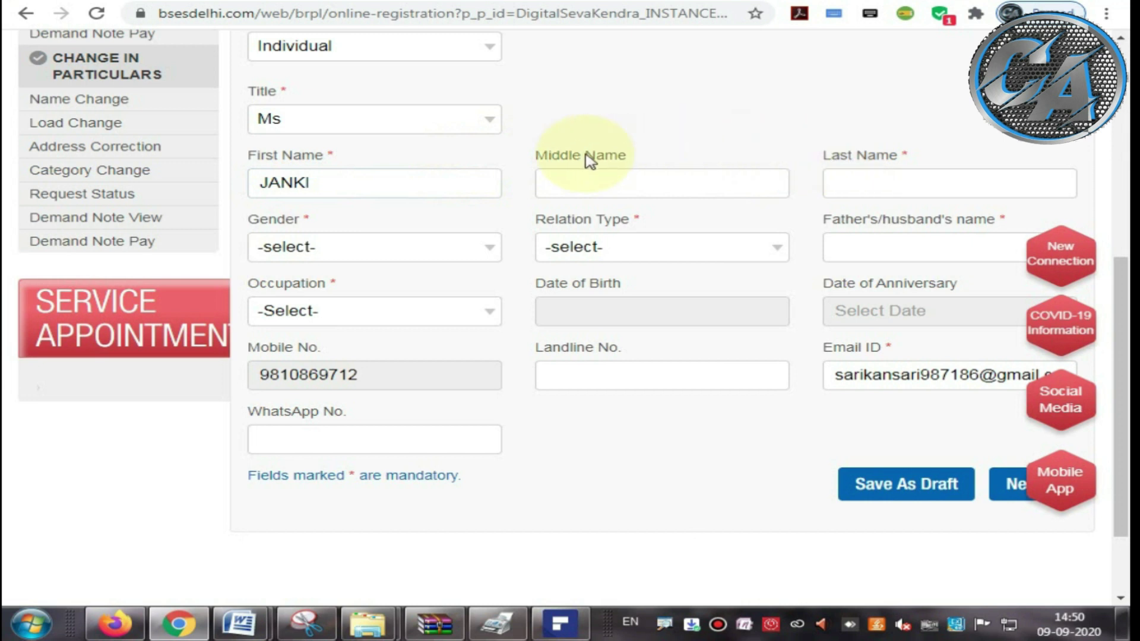
drag(545, 157, 620, 160)
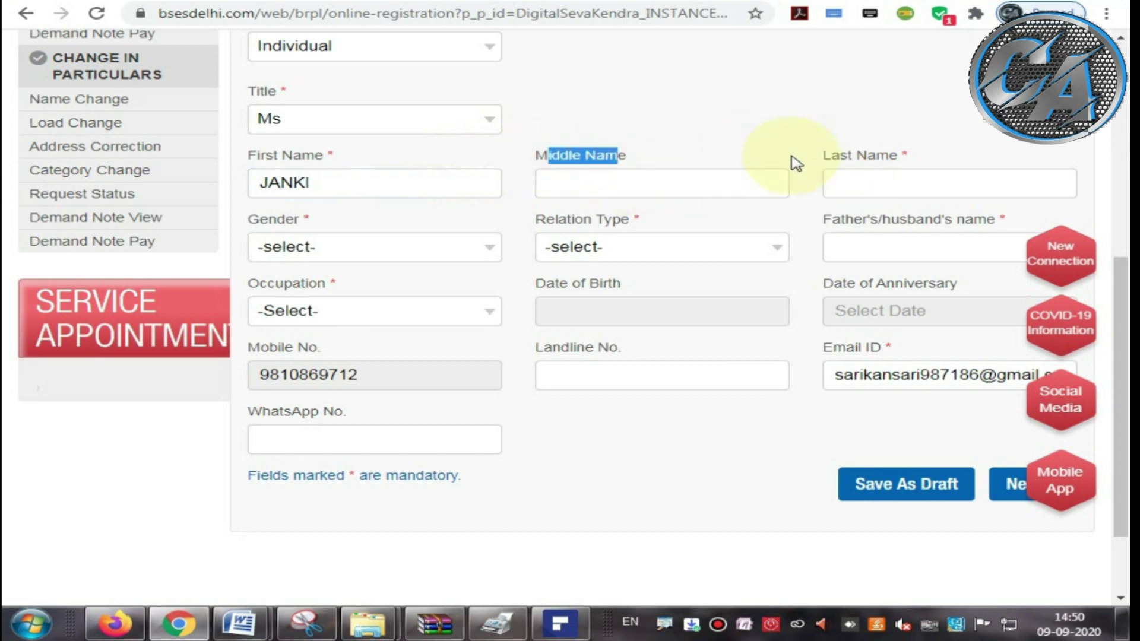
drag(820, 153, 888, 162)
click(875, 185)
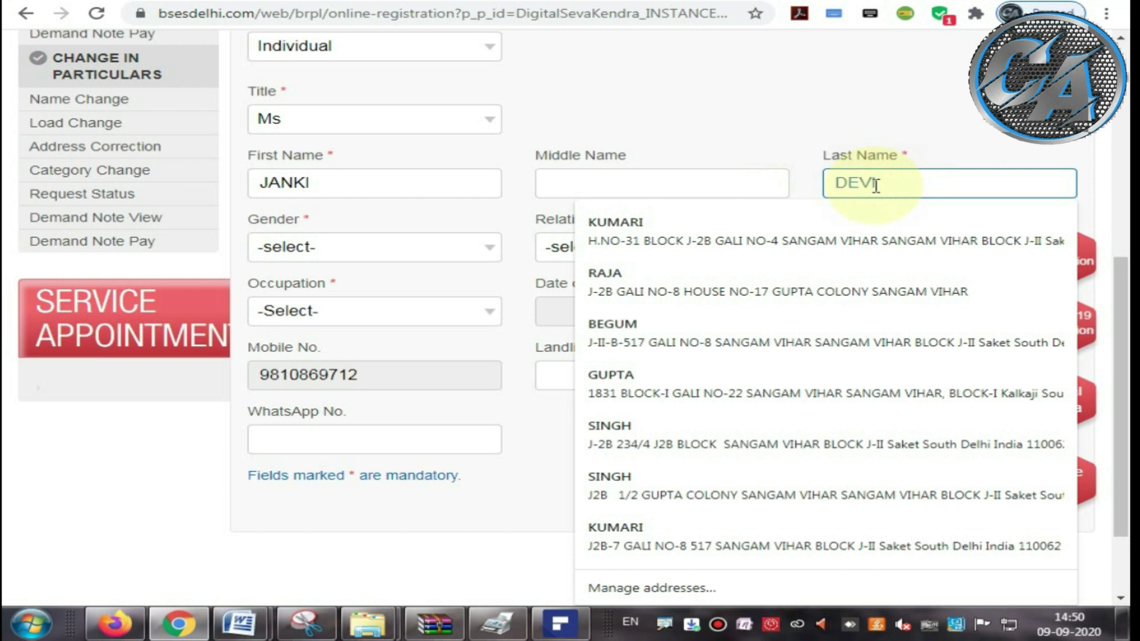
click(693, 119)
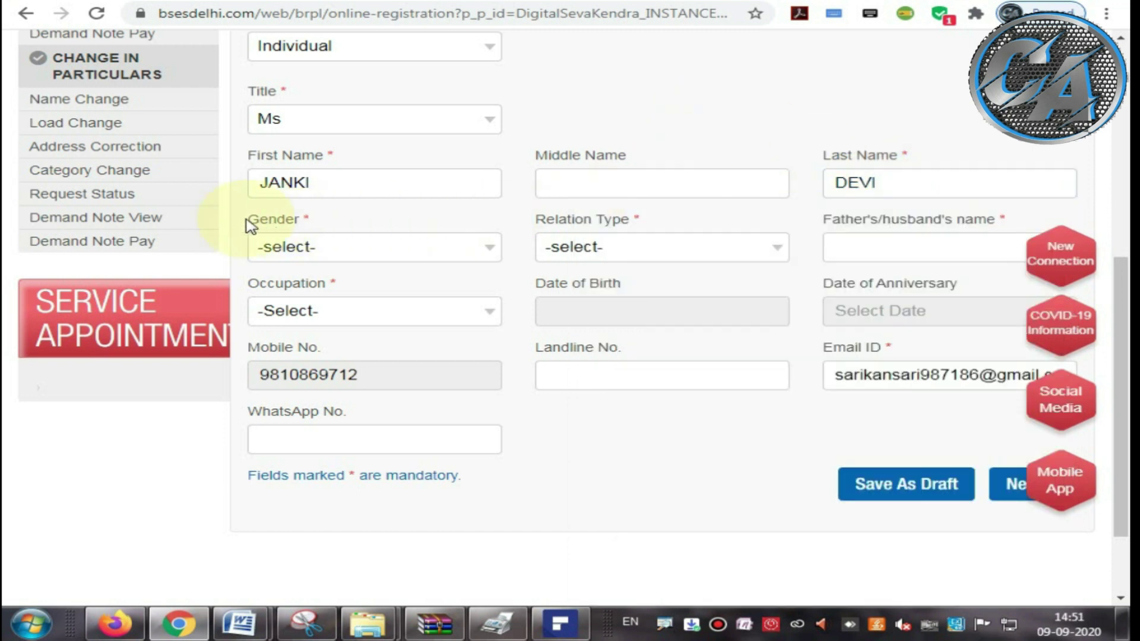
drag(250, 221, 278, 255)
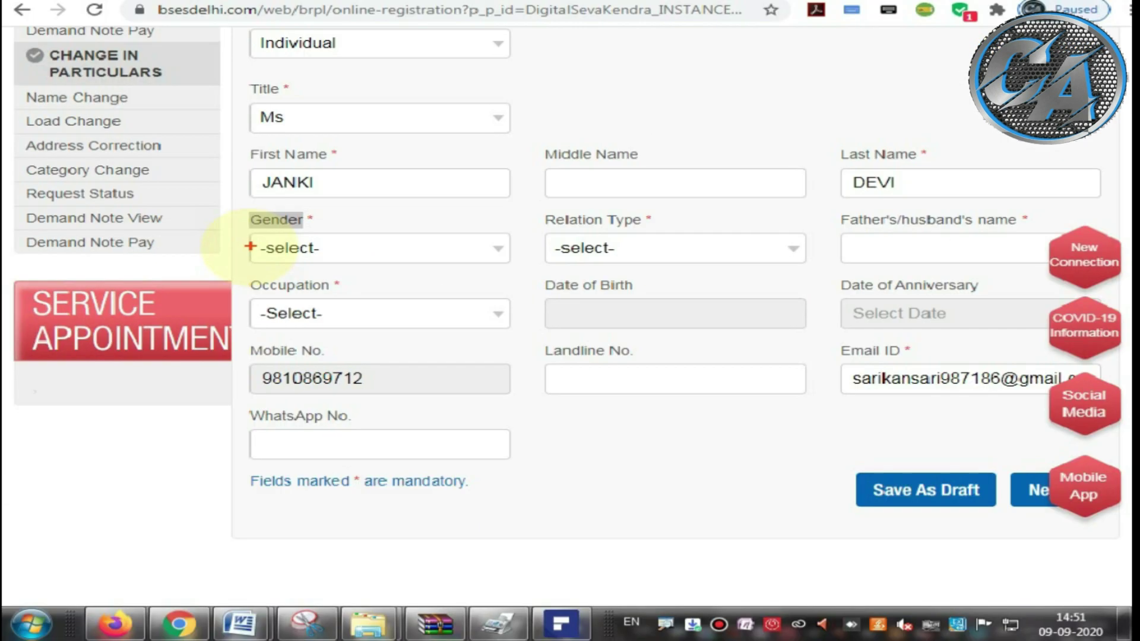
Step: Set Gender to Female and Relation Type to w/o
click(254, 247)
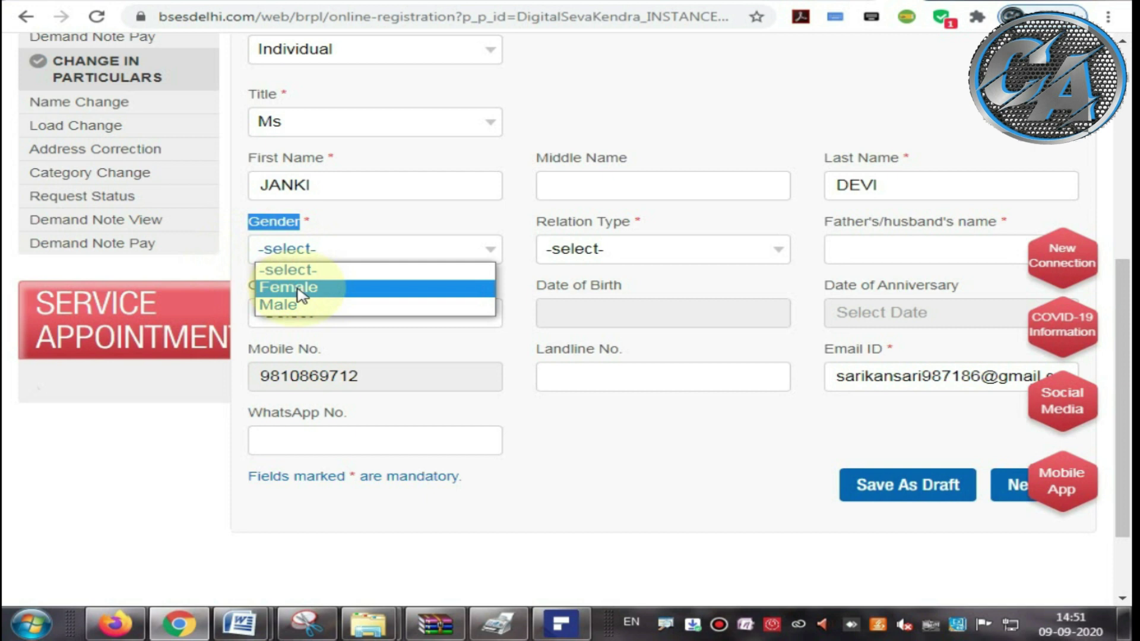
click(291, 289)
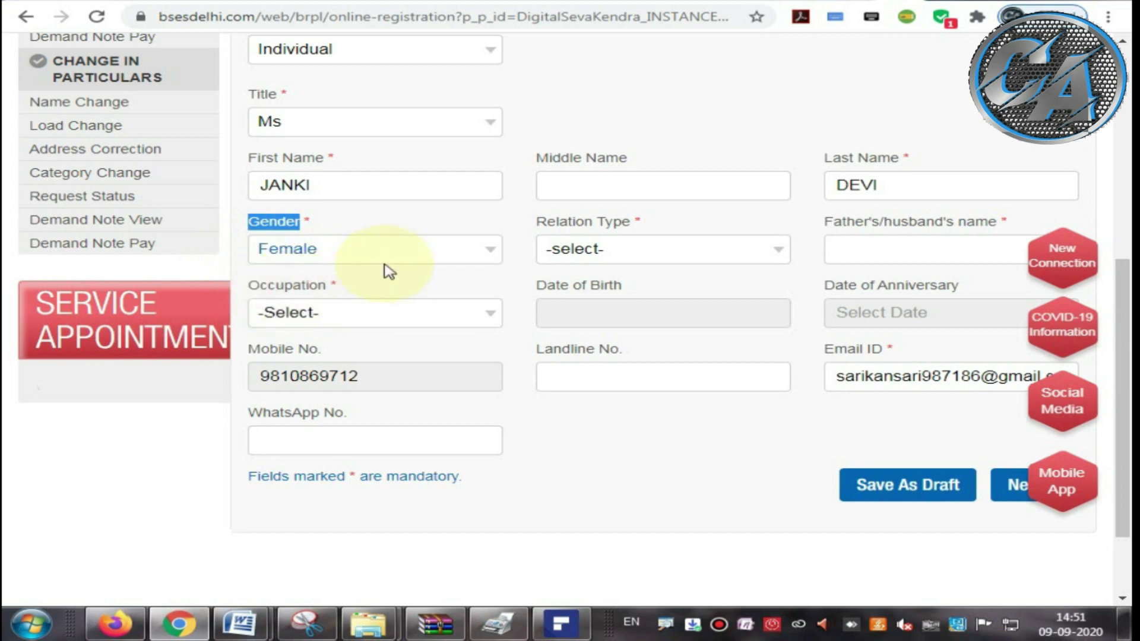
drag(538, 227, 633, 228)
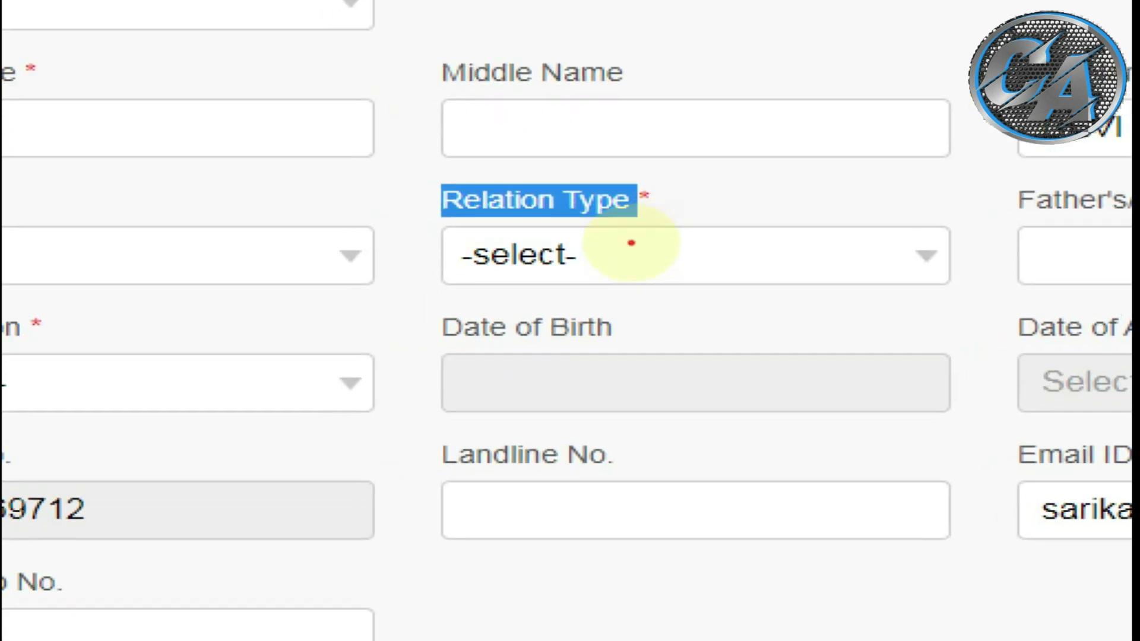
mouse_move(431, 226)
mouse_down()
mouse_move(665, 220)
mouse_move(588, 176)
mouse_move(371, 187)
mouse_move(453, 234)
mouse_up()
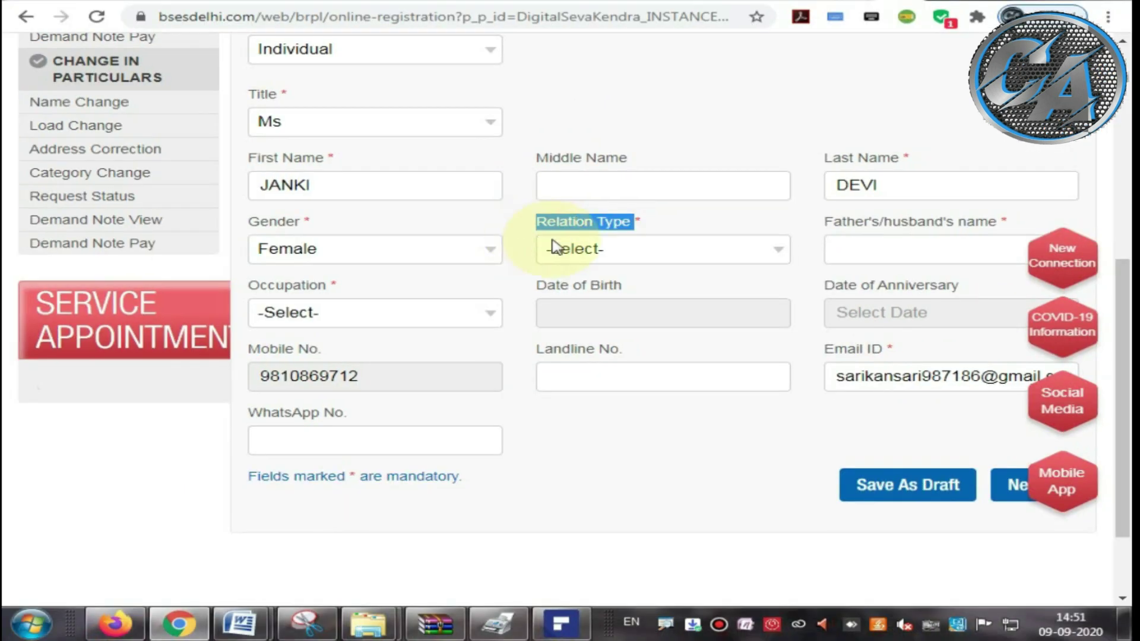
click(479, 250)
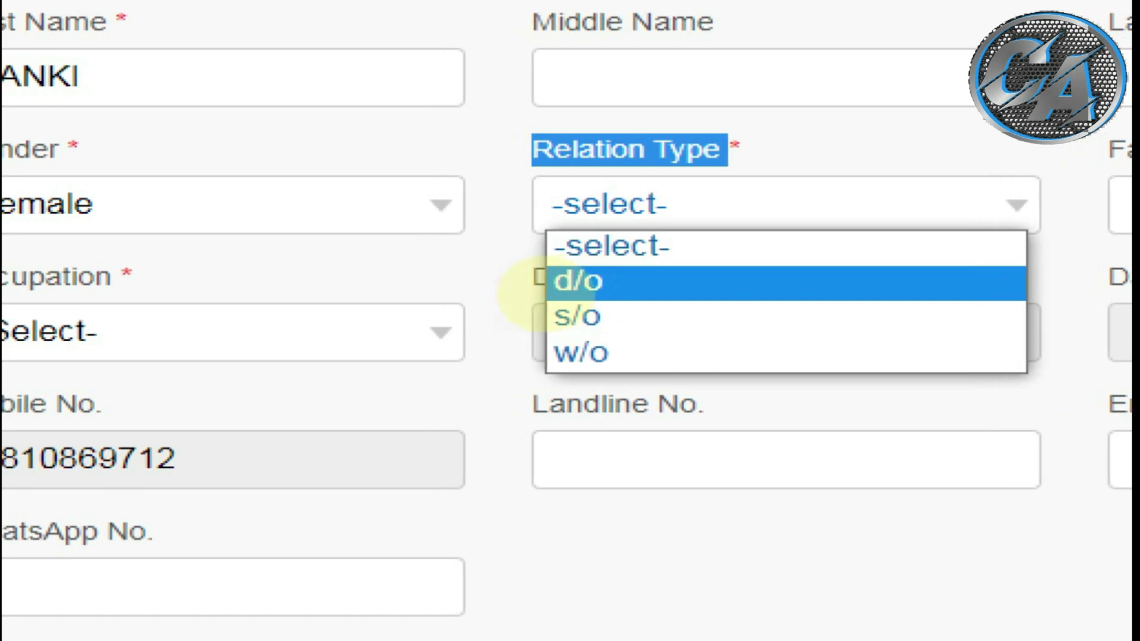
mouse_move(522, 295)
mouse_down()
mouse_move(618, 301)
mouse_move(626, 256)
mouse_move(514, 250)
mouse_move(520, 312)
mouse_up()
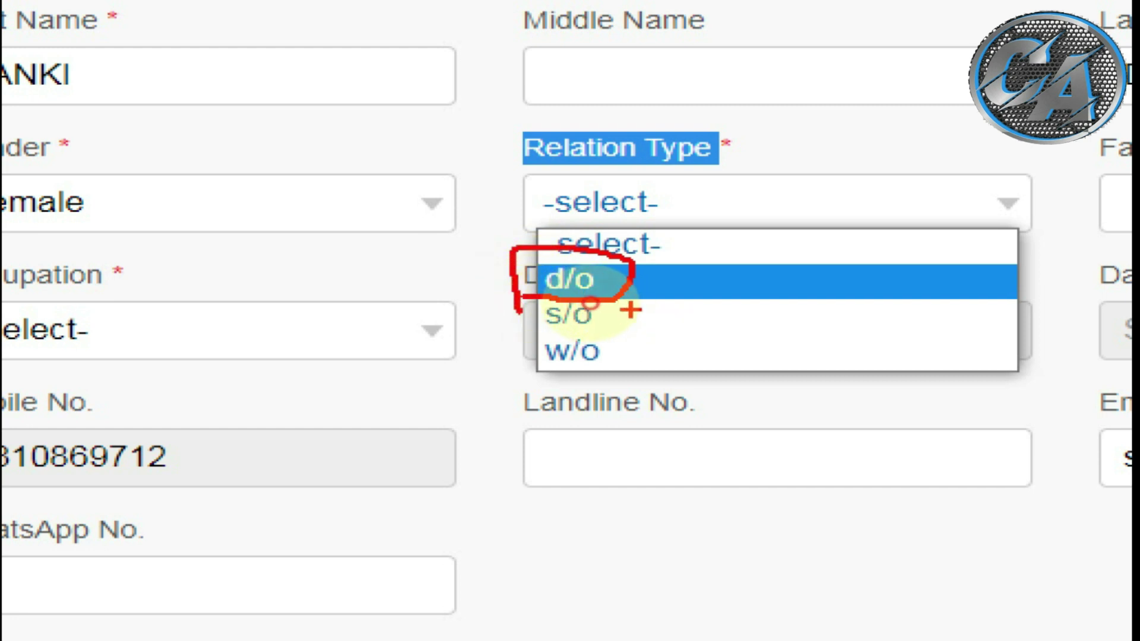
mouse_move(530, 302)
mouse_down()
mouse_move(608, 327)
mouse_move(630, 306)
mouse_up()
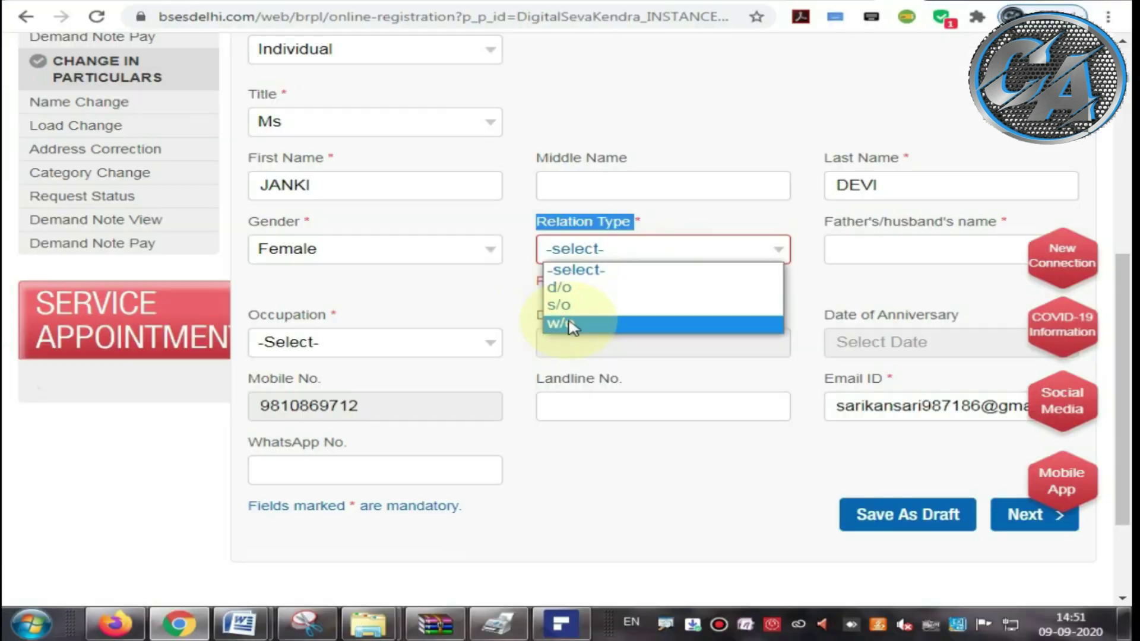
click(588, 351)
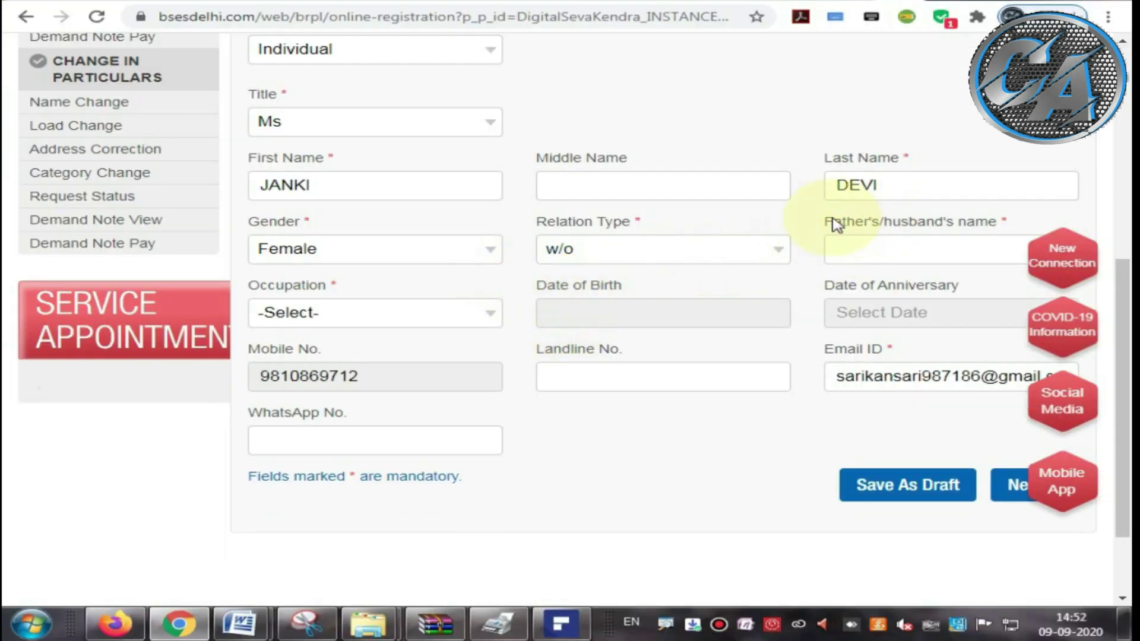
Step: Enter the husband's name in Father's/husband's name, then open the Occupation options
drag(821, 222, 1003, 225)
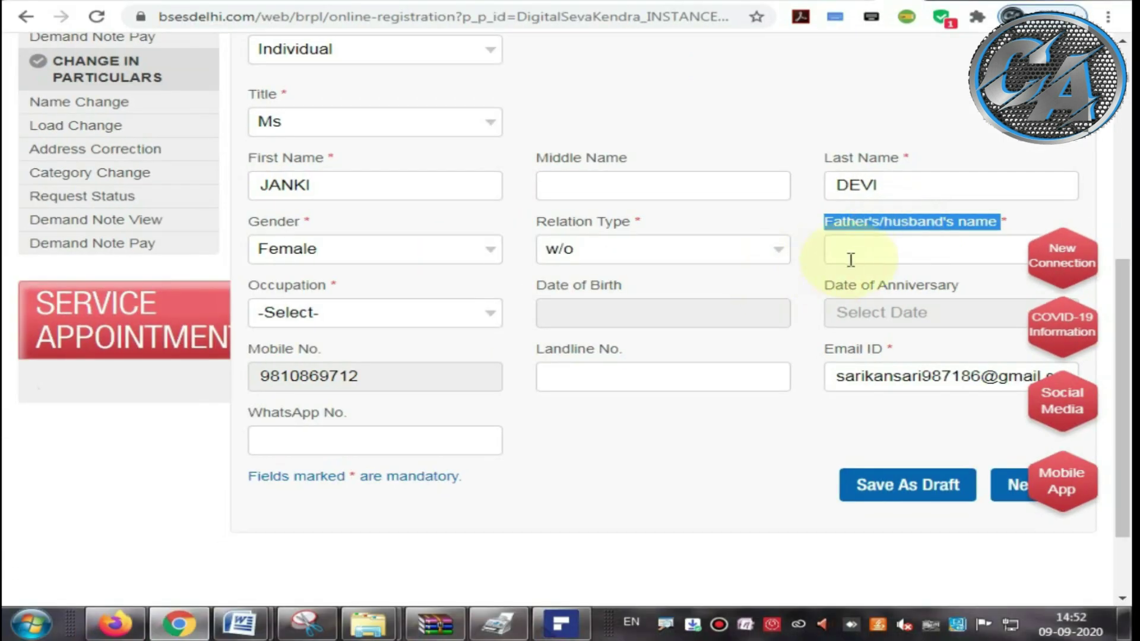
click(762, 264)
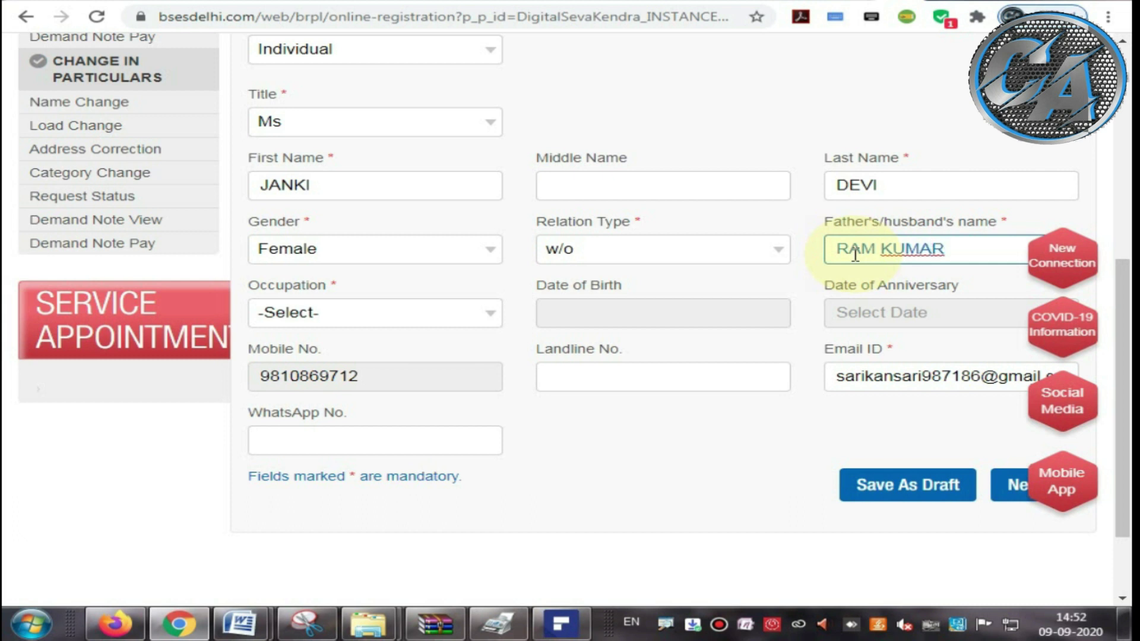
drag(247, 286, 341, 291)
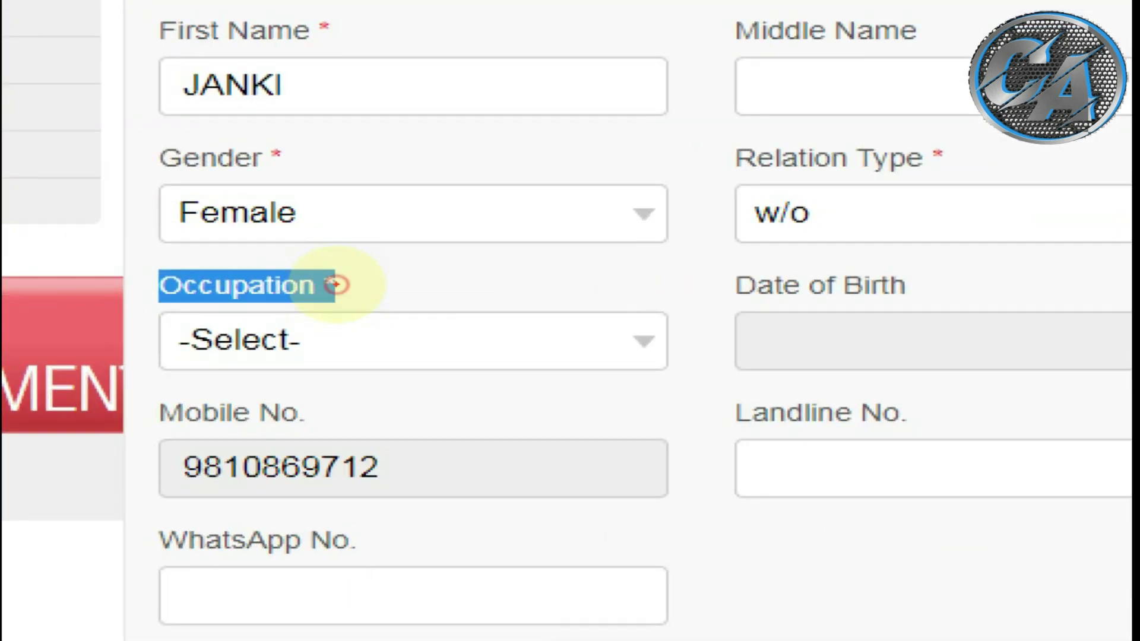
mouse_move(336, 285)
mouse_down()
mouse_move(346, 274)
mouse_move(140, 263)
mouse_move(305, 300)
mouse_move(356, 292)
mouse_move(356, 279)
mouse_move(344, 306)
mouse_up()
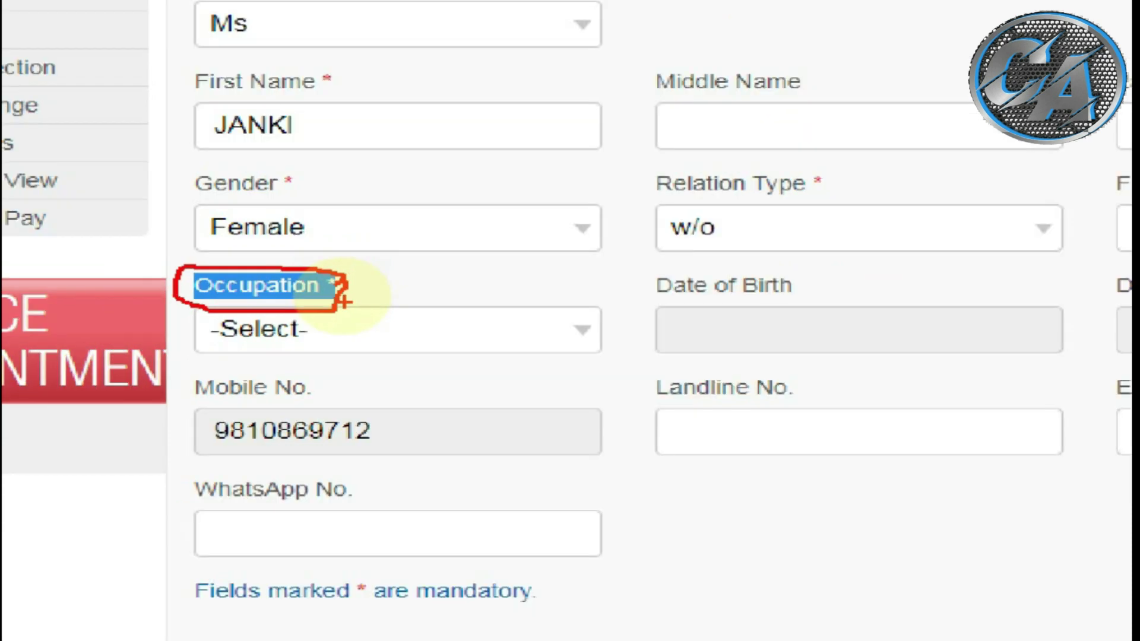
key(Escape)
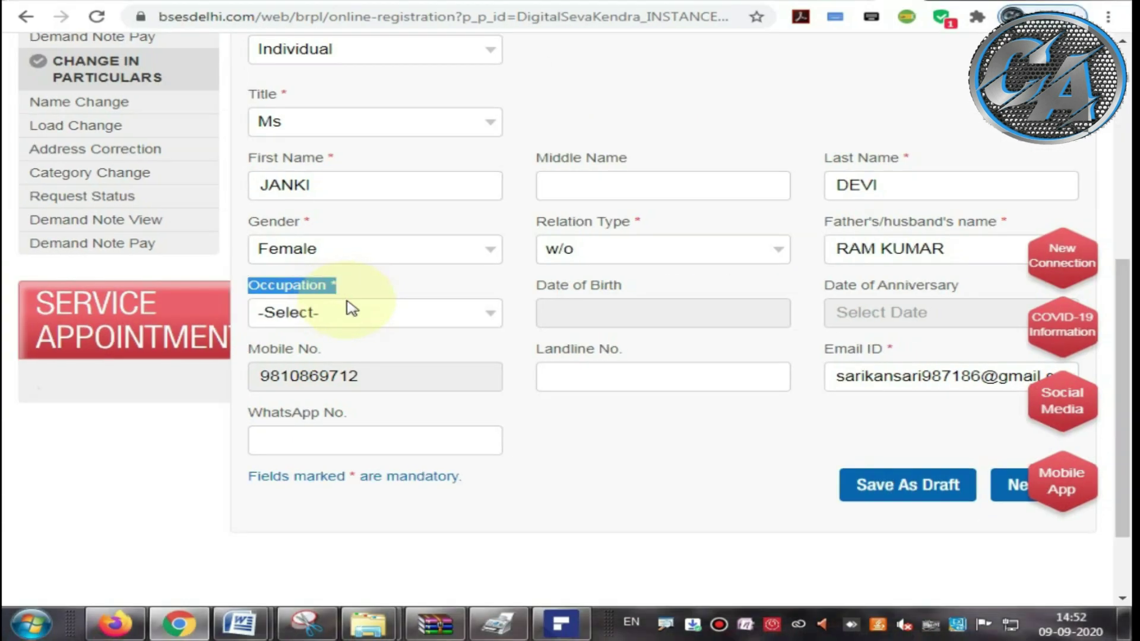
click(346, 301)
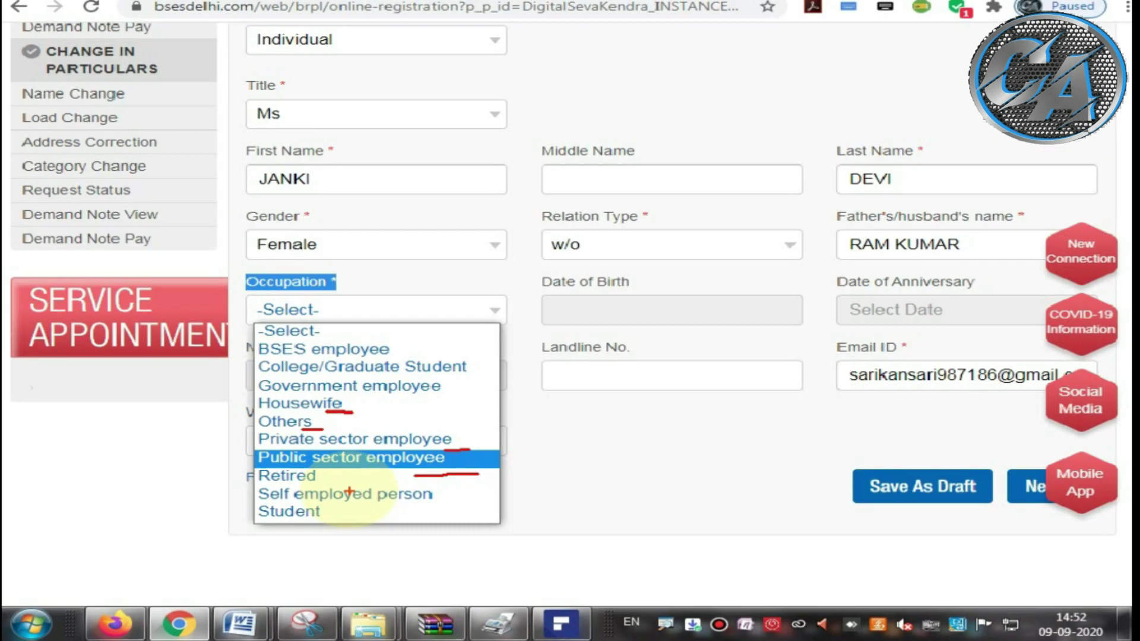
Step: Set the occupation to Housewife and enter the applicant's WhatsApp number
click(315, 310)
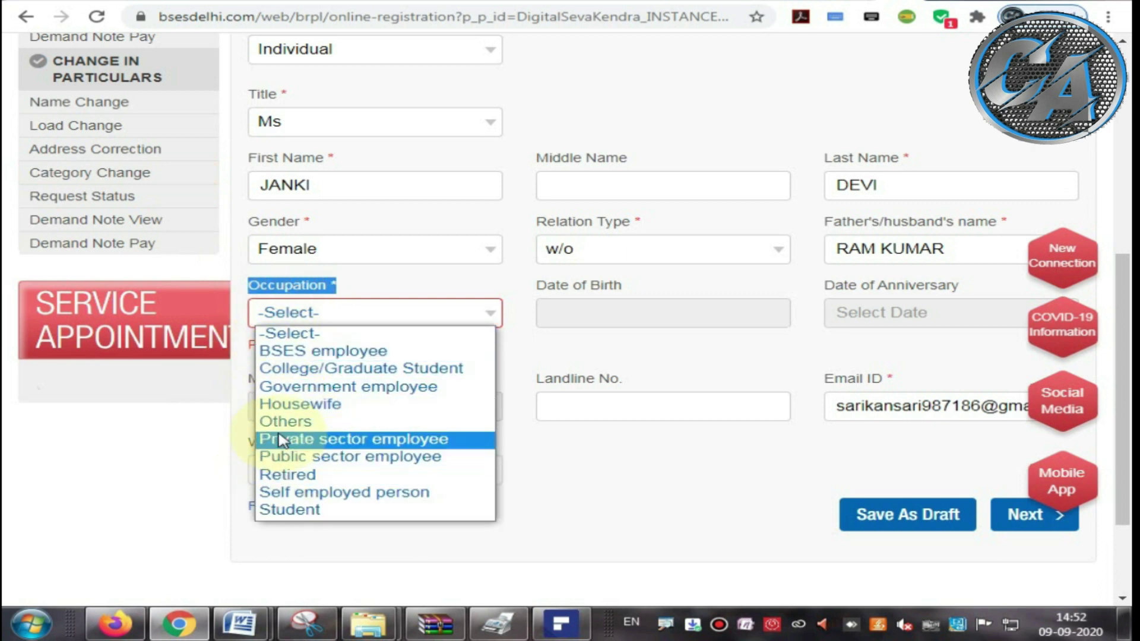
click(293, 405)
click(615, 306)
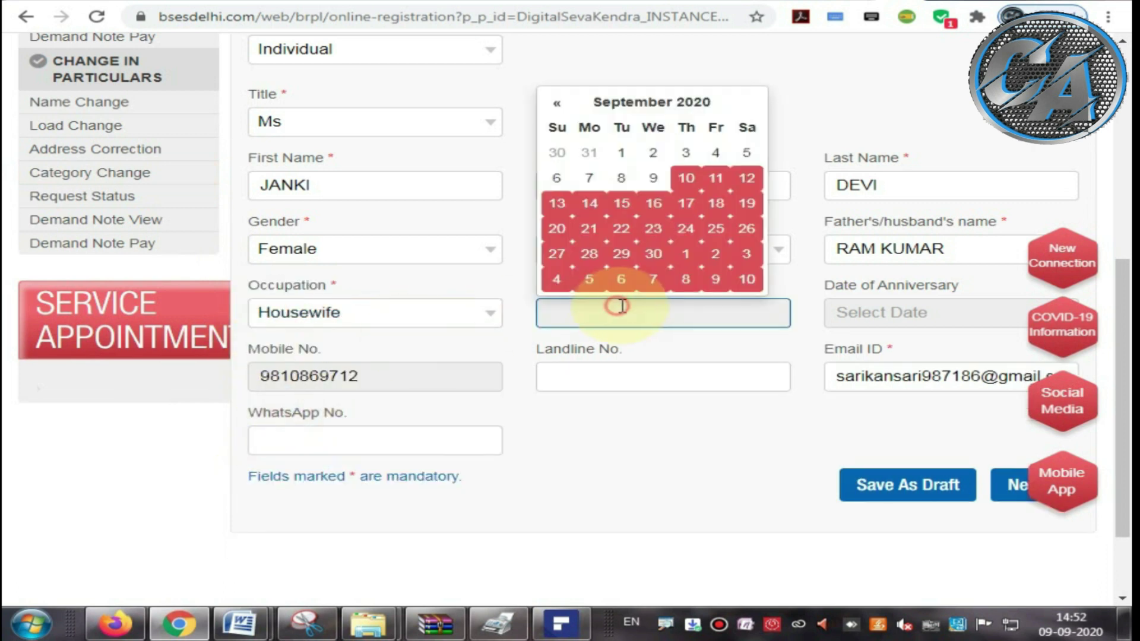
click(563, 416)
click(306, 438)
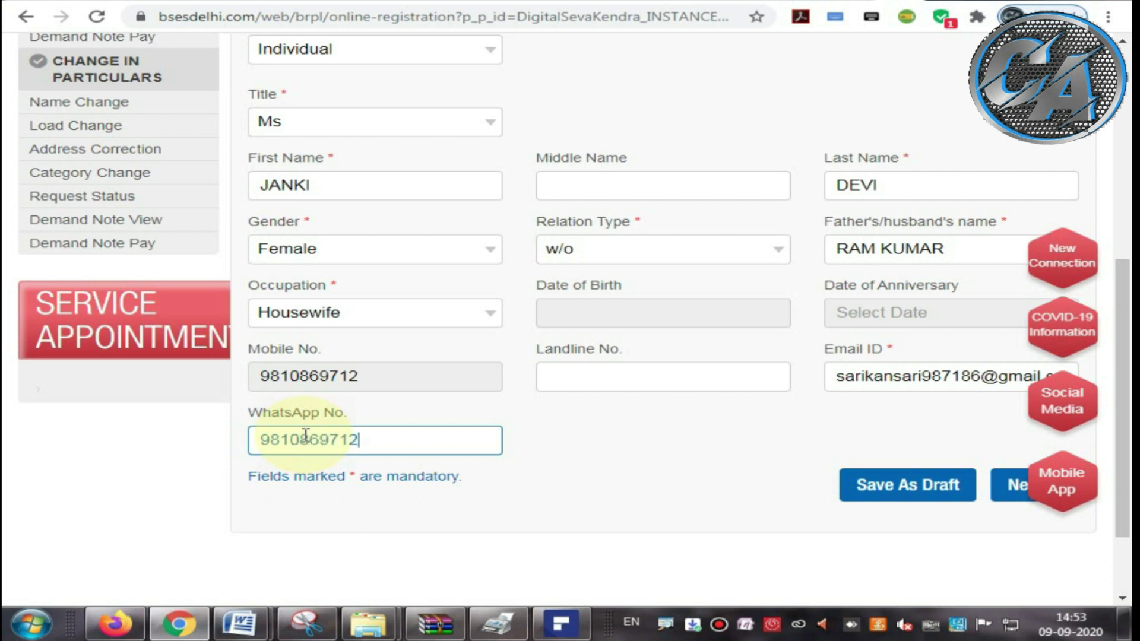
Step: Save the applicant details as a draft and continue to Address Details
click(904, 489)
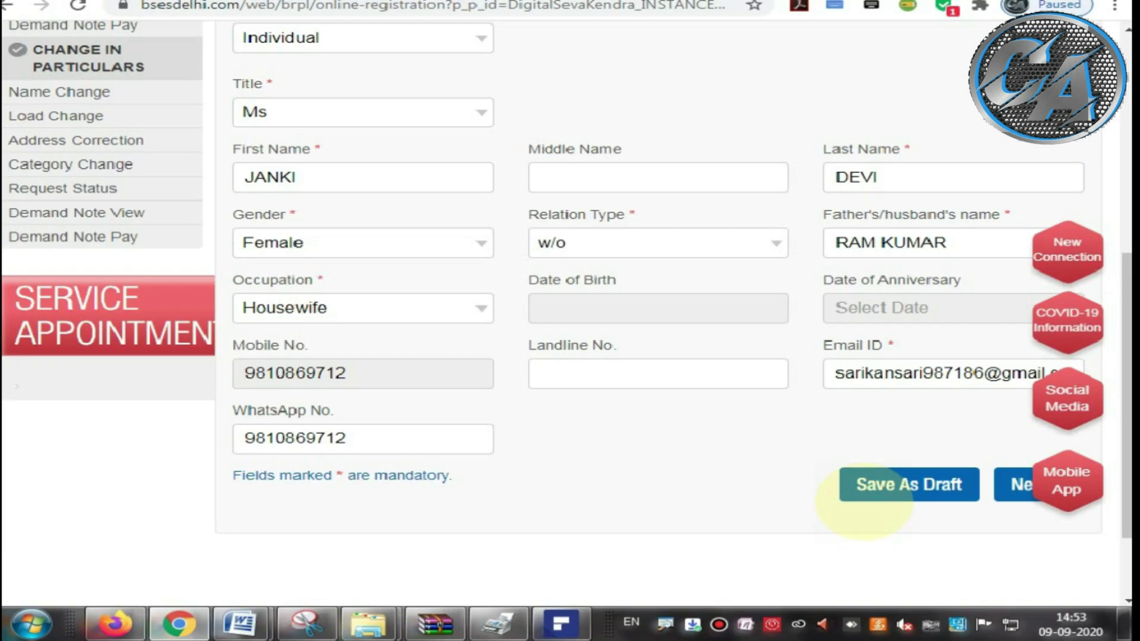
click(919, 493)
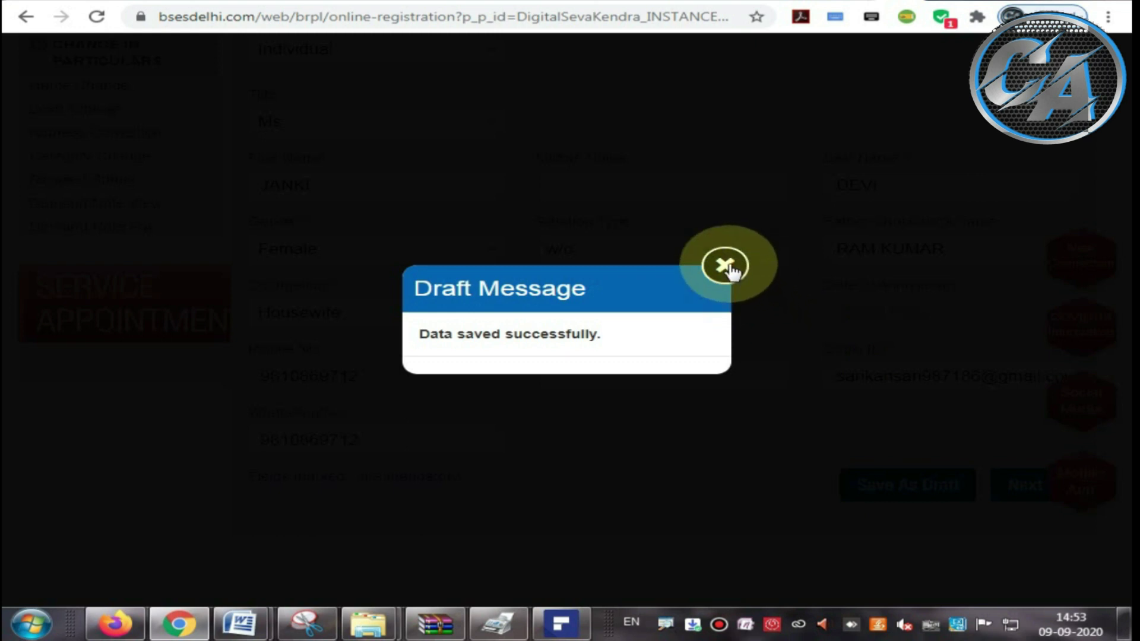
click(729, 268)
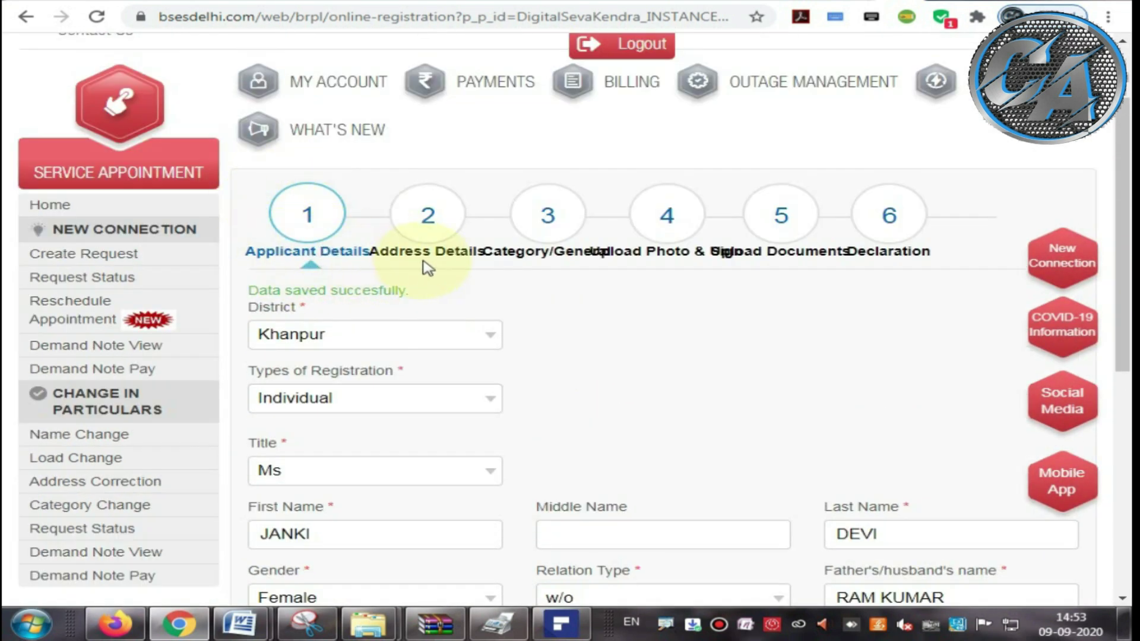
scroll(757, 306, down, 5)
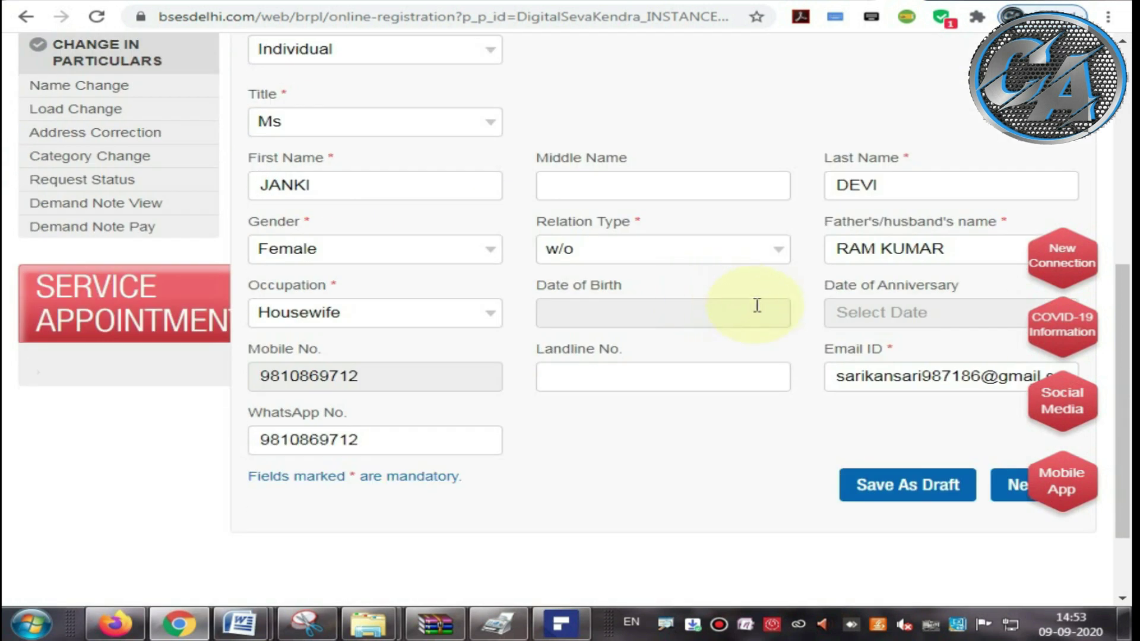
scroll(757, 306, down, 2)
click(1008, 399)
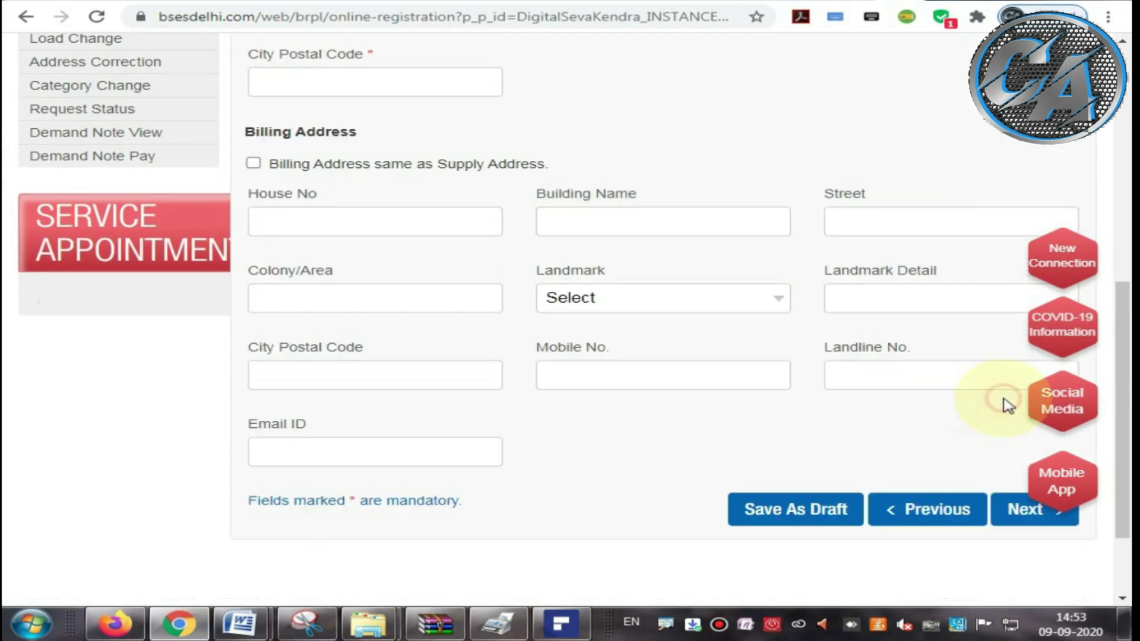
scroll(686, 255, up, 8)
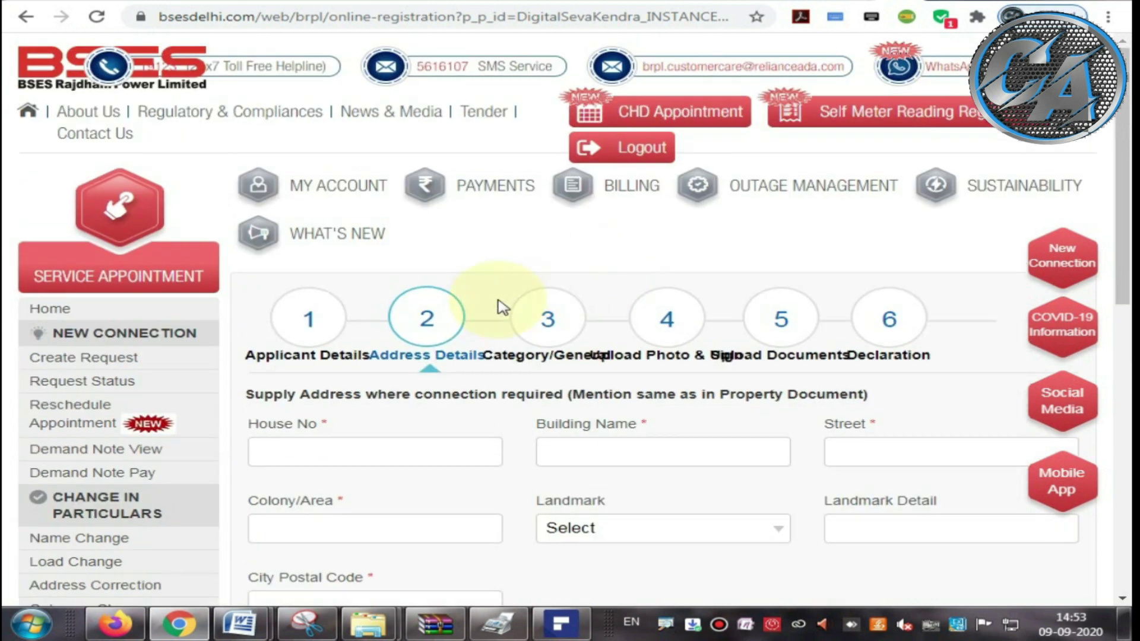
click(287, 449)
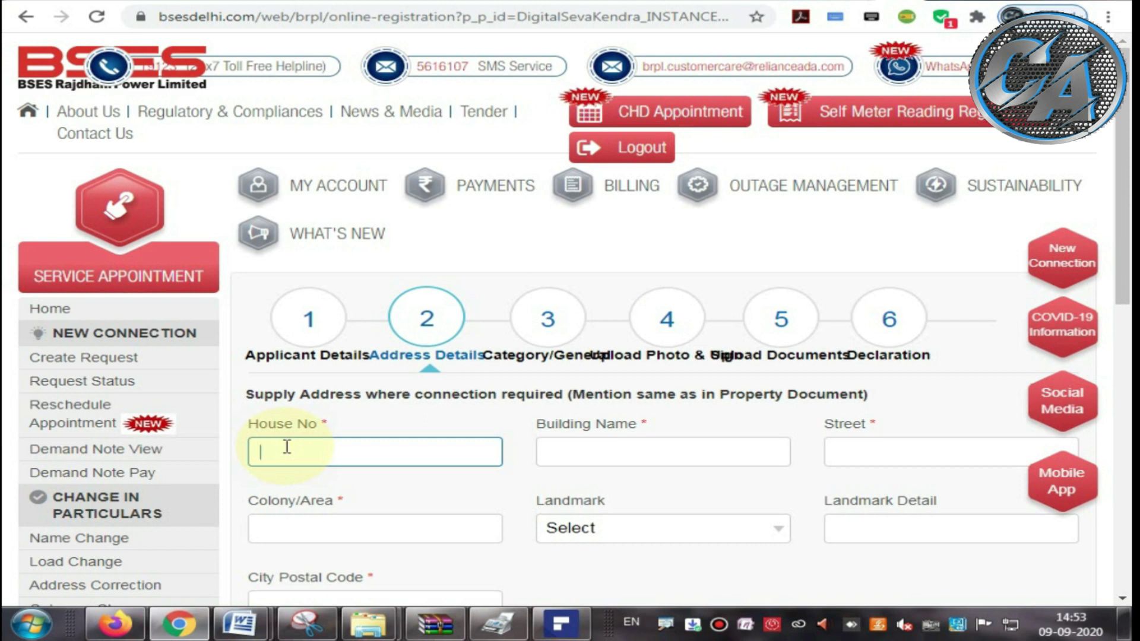
click(567, 457)
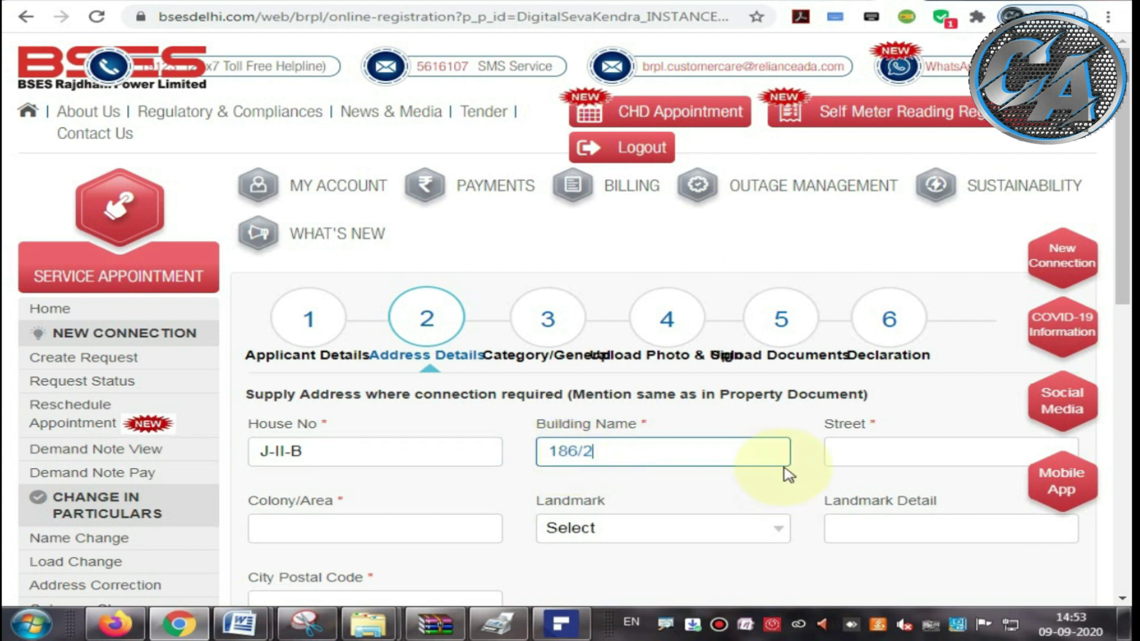
click(834, 459)
scroll(839, 463, down, 3)
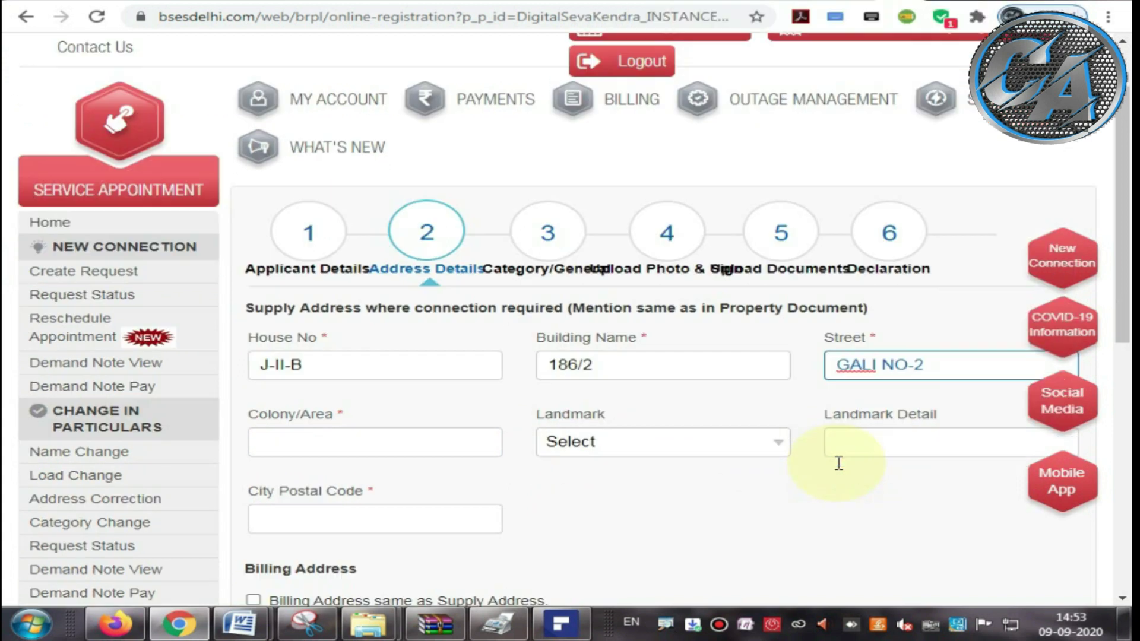
click(313, 361)
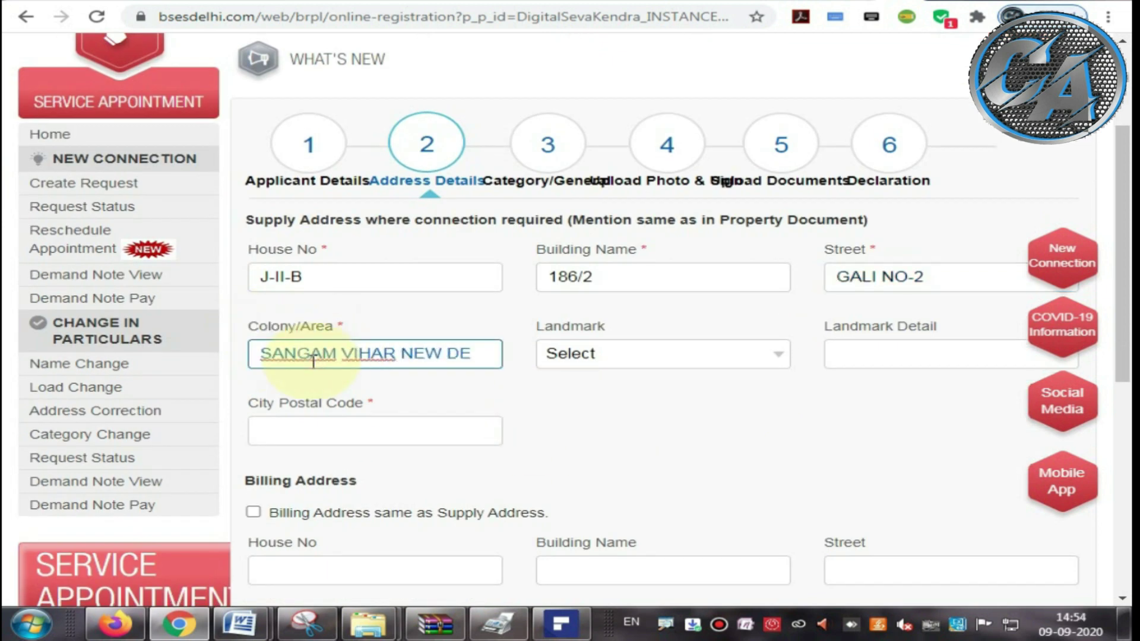
click(593, 355)
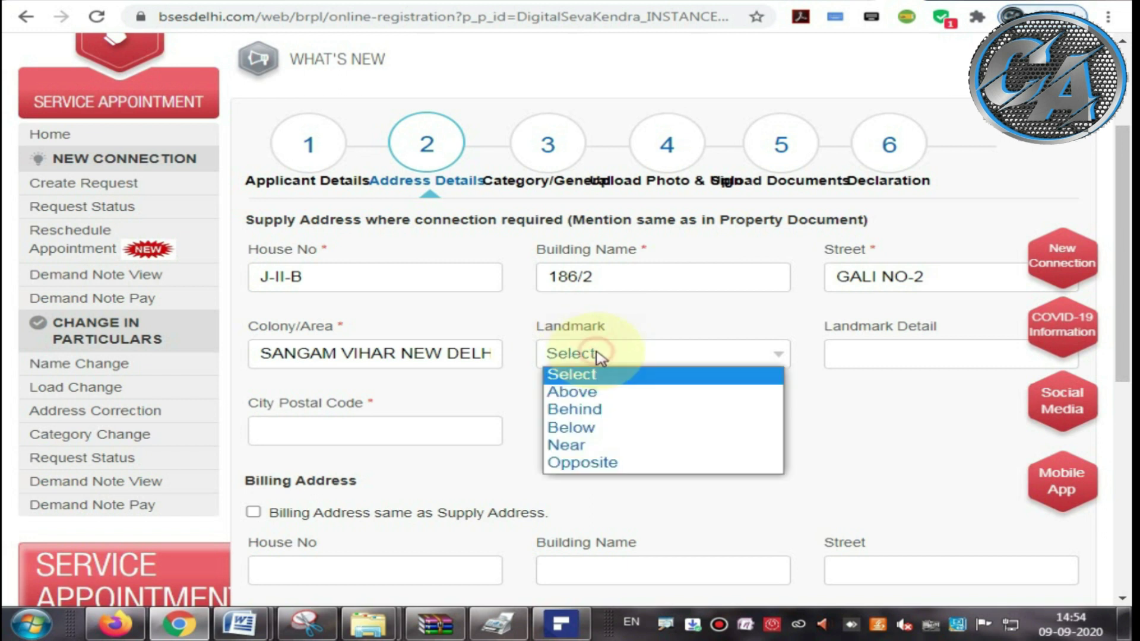
click(596, 445)
drag(238, 402, 304, 458)
click(274, 433)
text(110080)
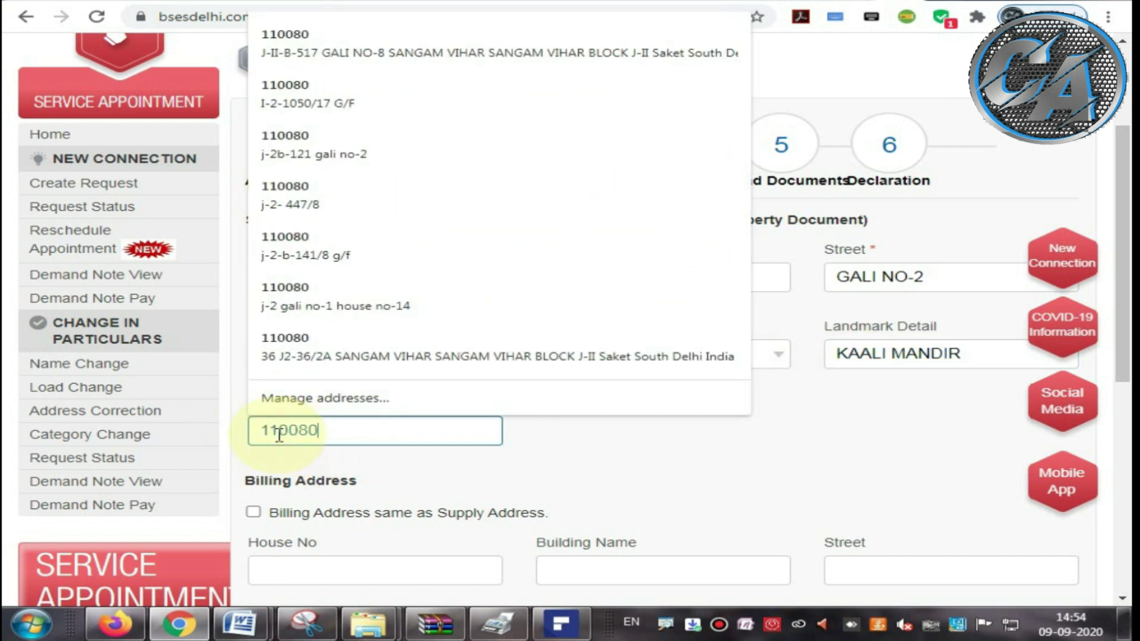
click(561, 459)
Step: Make the billing address match the supply address, save as draft, and go to the next step
scroll(552, 453, down, 3)
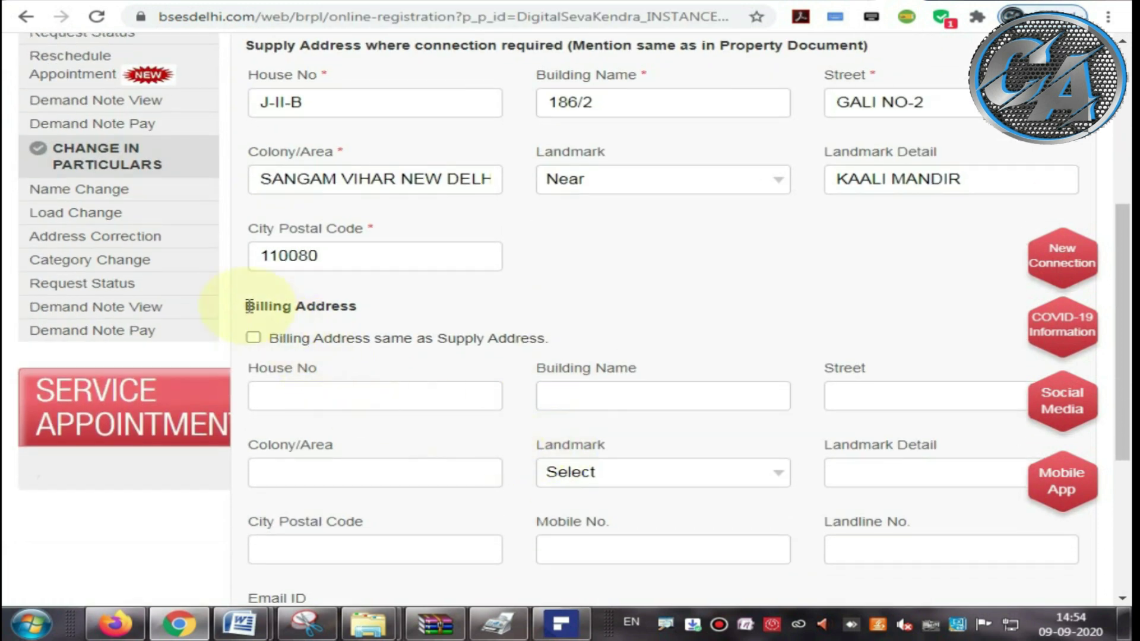
drag(240, 306, 352, 306)
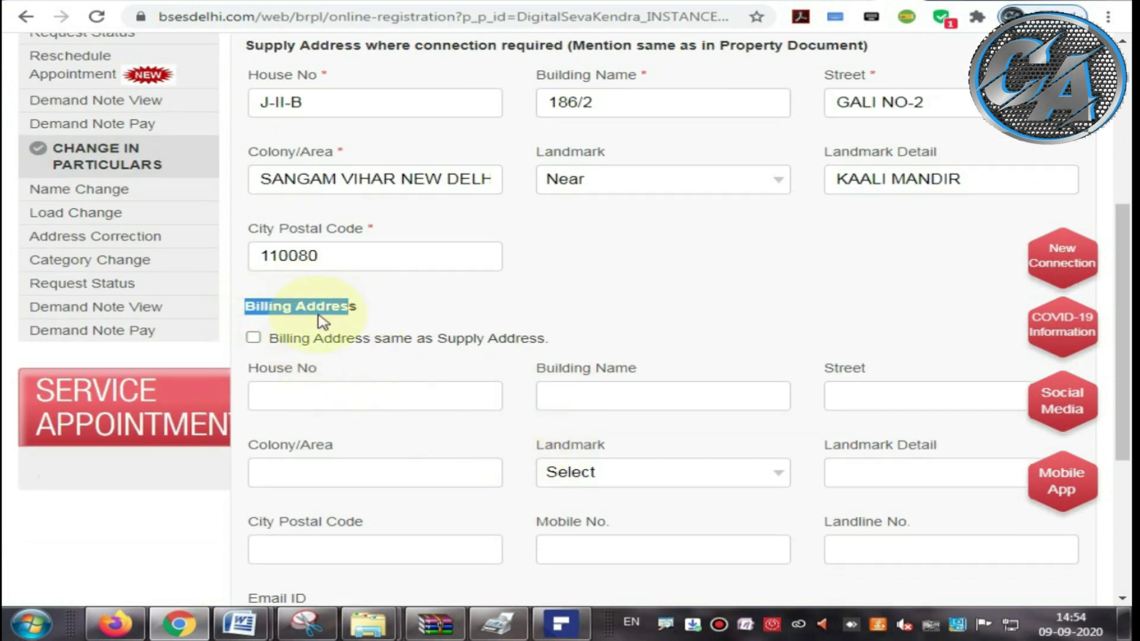
click(254, 337)
scroll(359, 331, down, 3)
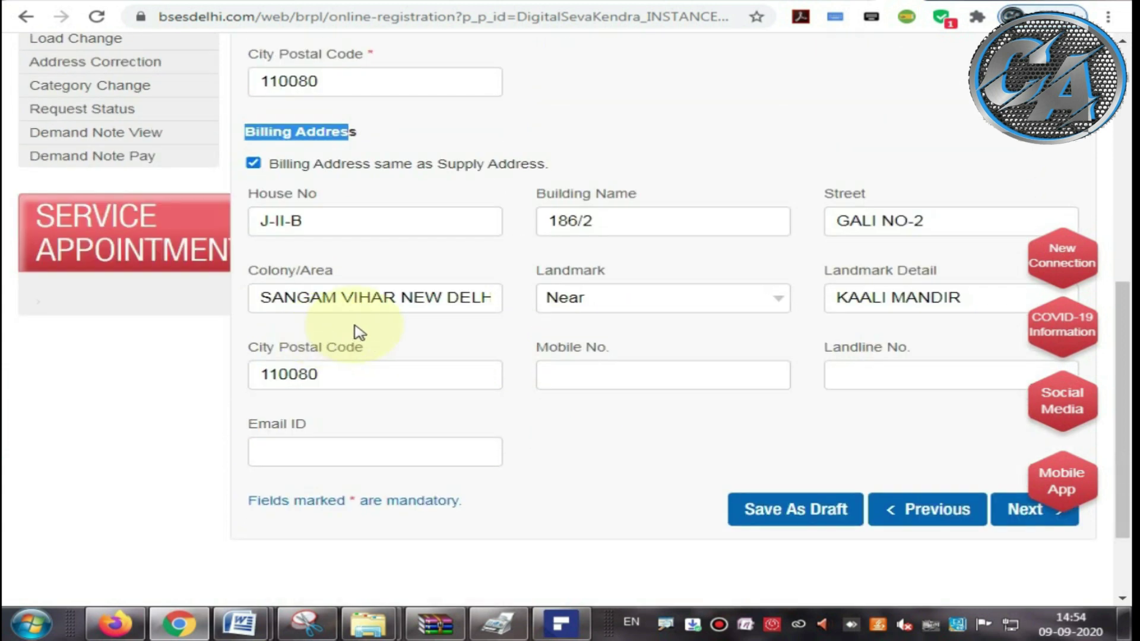
scroll(357, 369, down, 2)
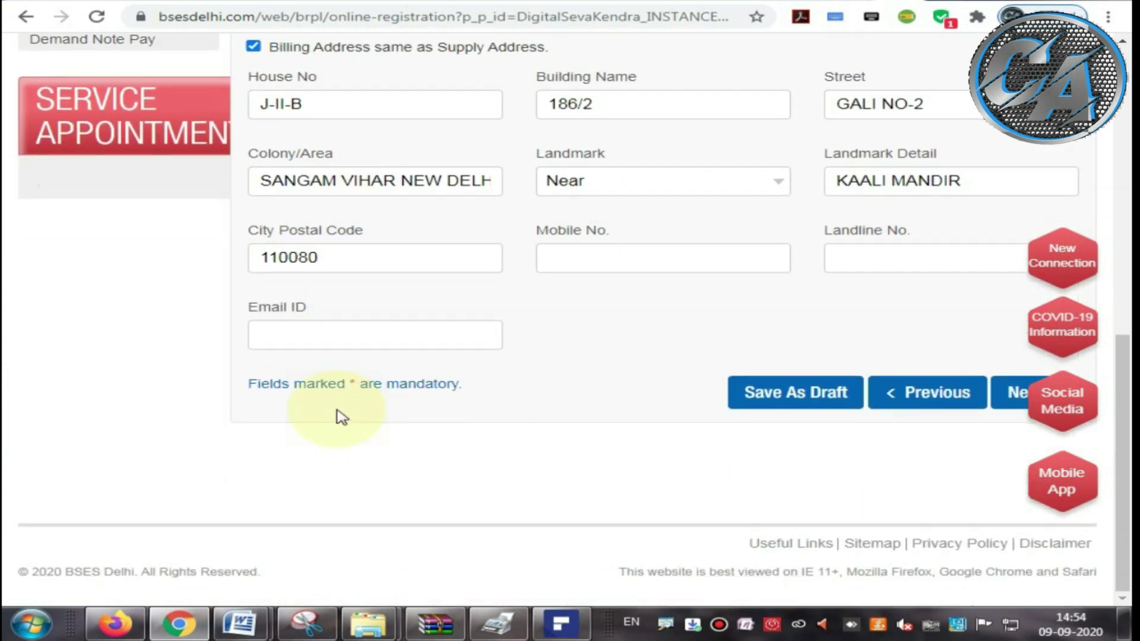
click(804, 399)
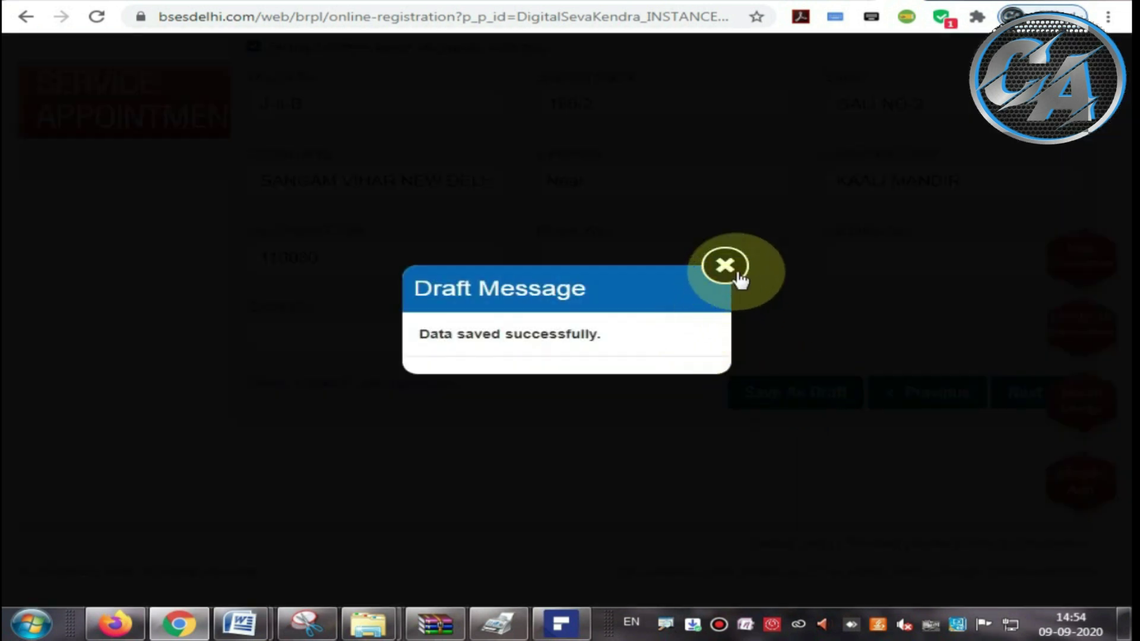
click(725, 265)
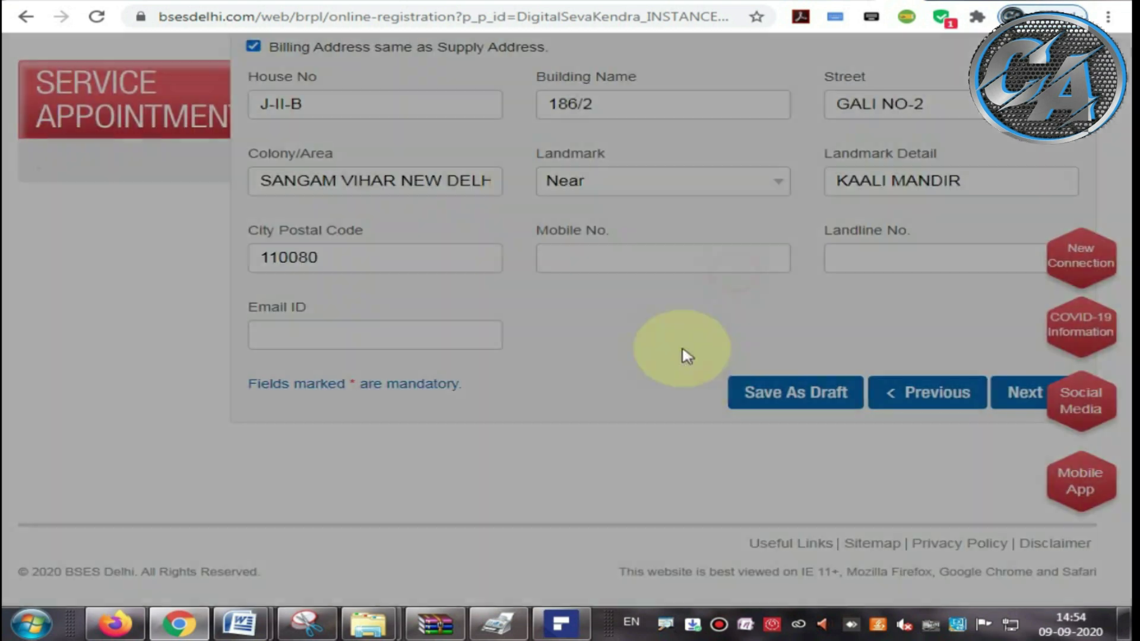
click(1014, 395)
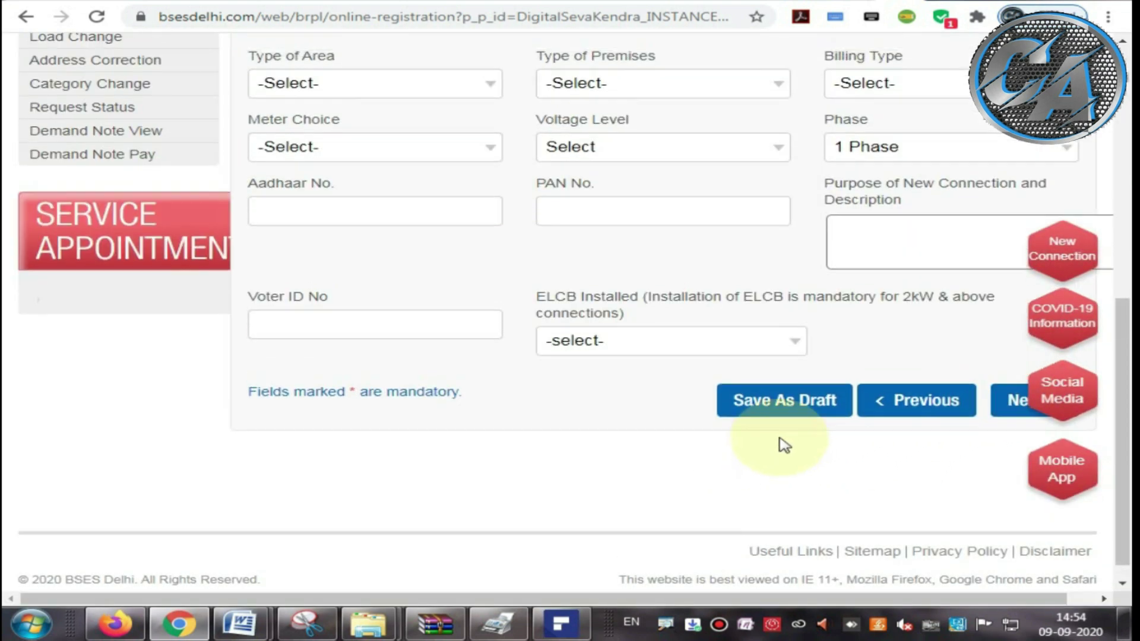
Step: Display the Class of Premise Category choices, pointing out Domestic
scroll(784, 445, up, 5)
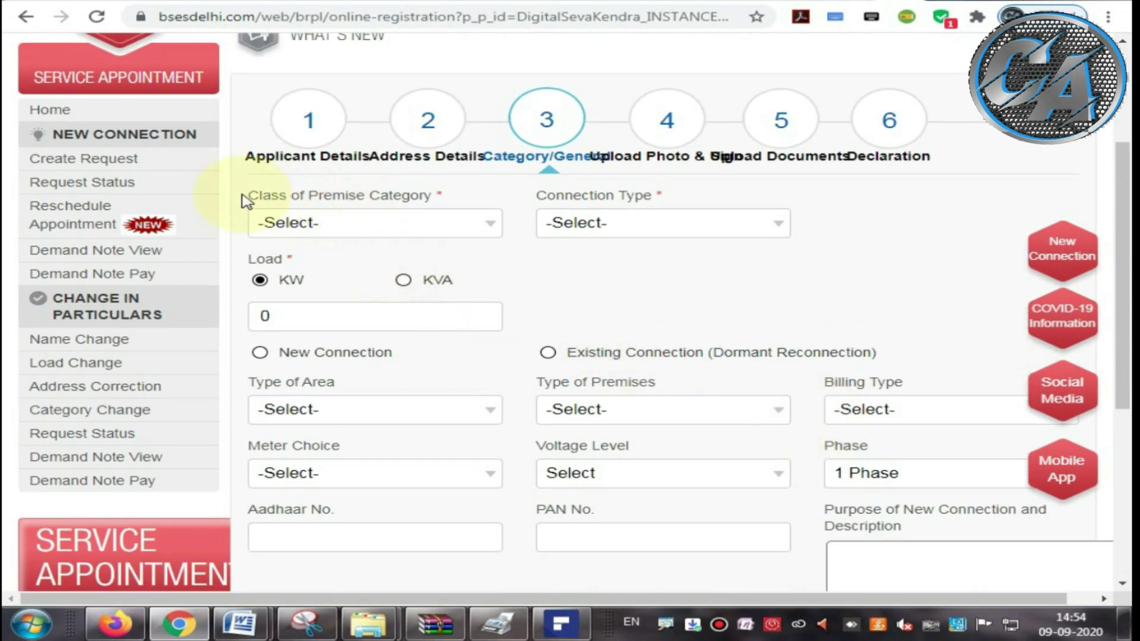
drag(244, 200, 453, 204)
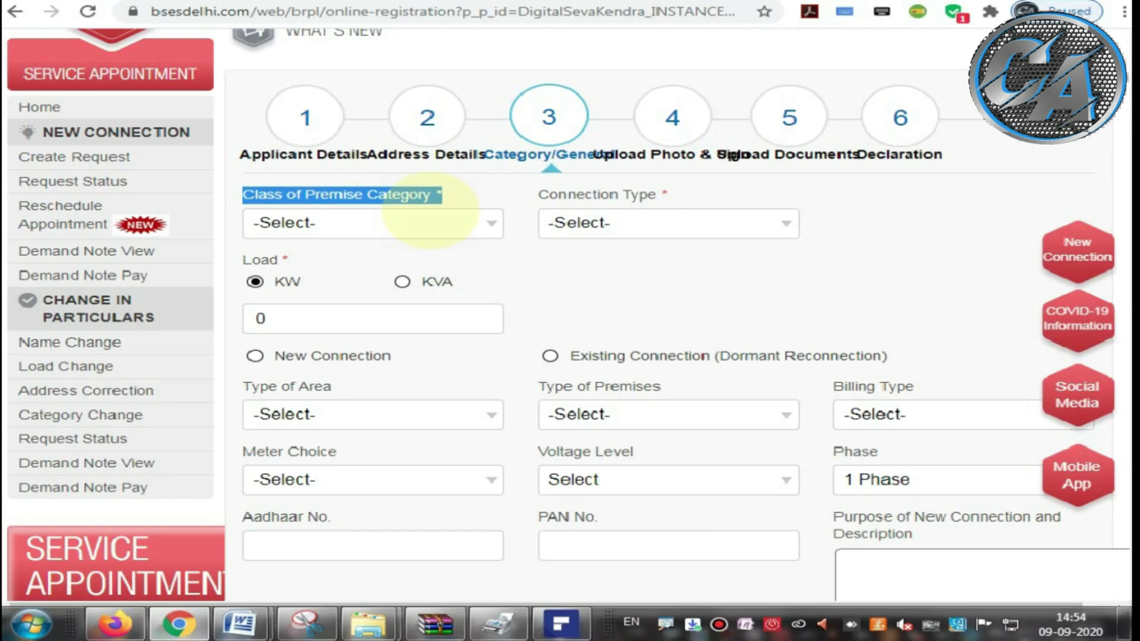
click(323, 224)
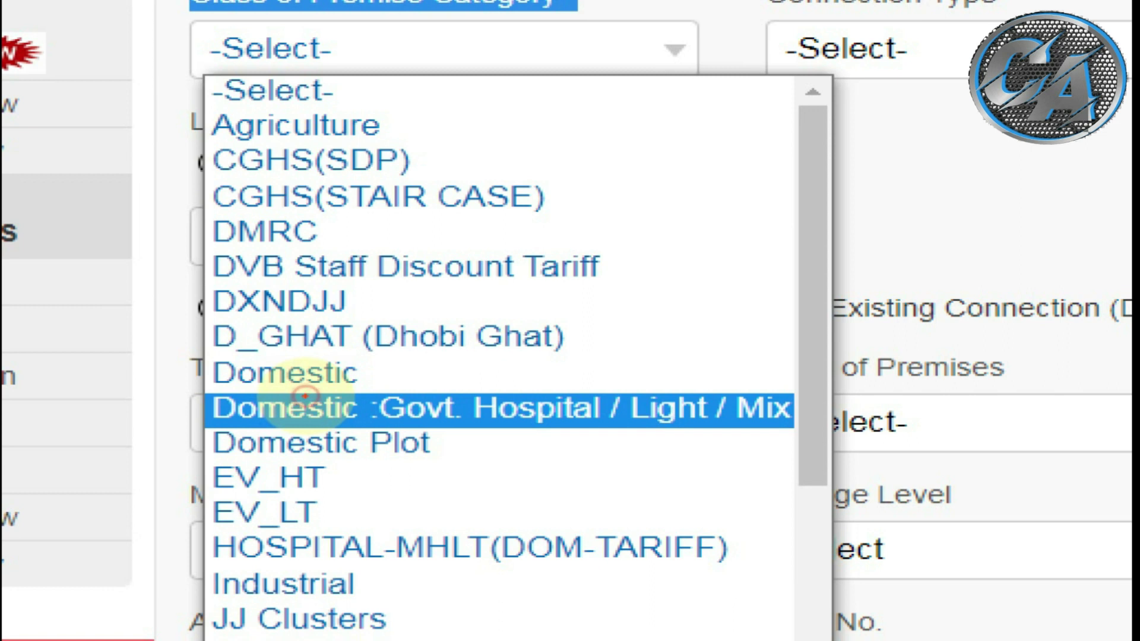
drag(239, 389, 336, 388)
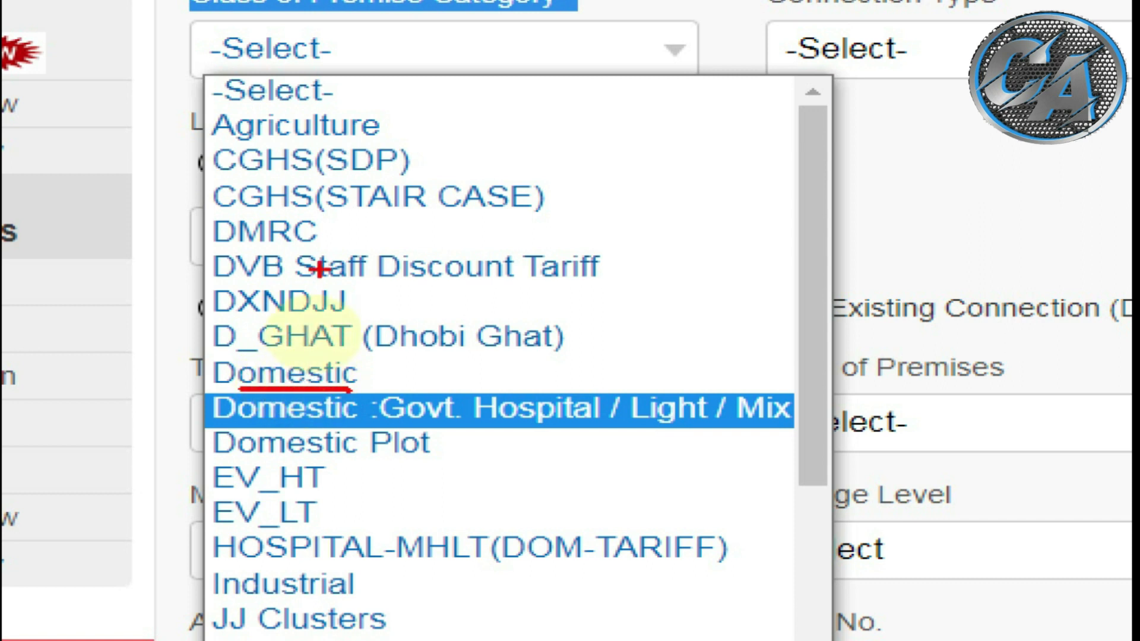
Step: Choose Domestic as the premise category and GENERAL CATEGORY as the connection type
click(285, 373)
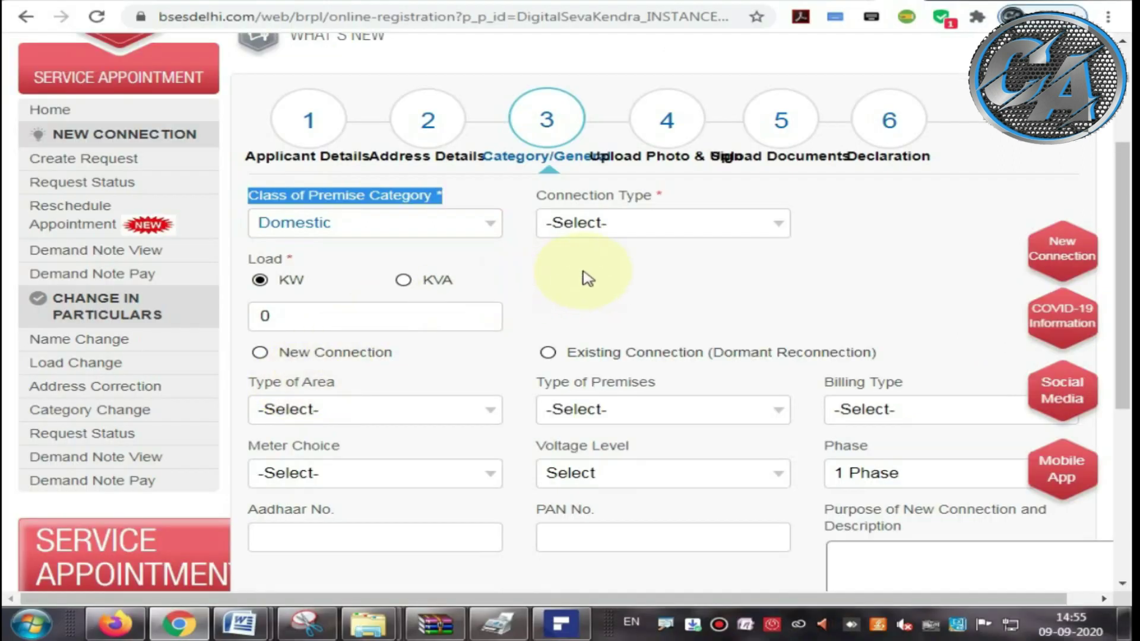
triple_click(534, 193)
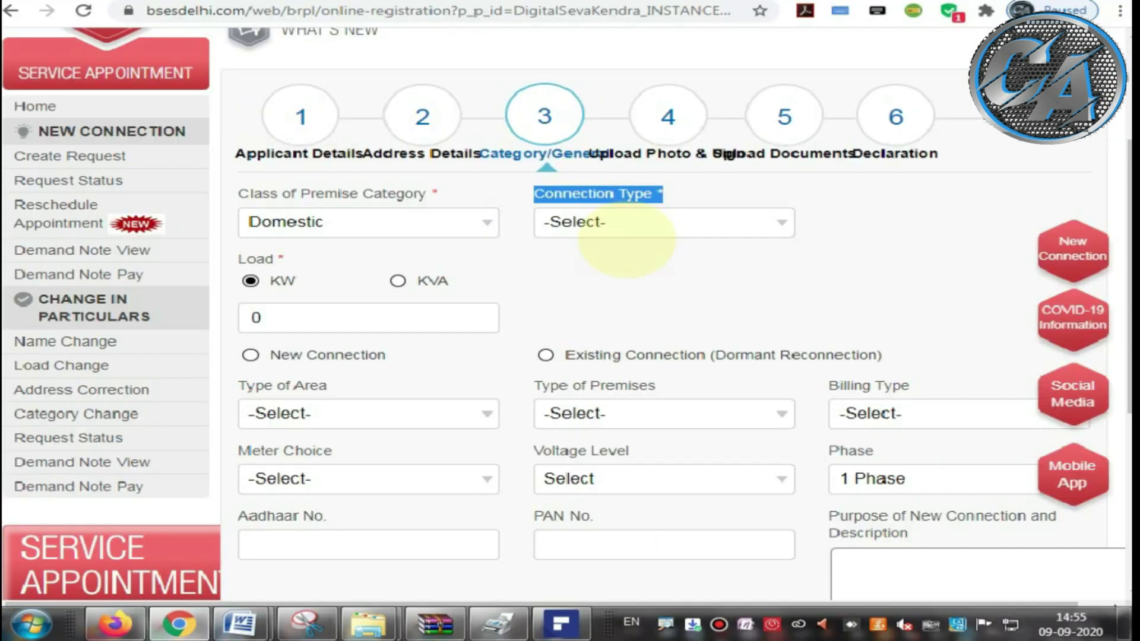
click(627, 226)
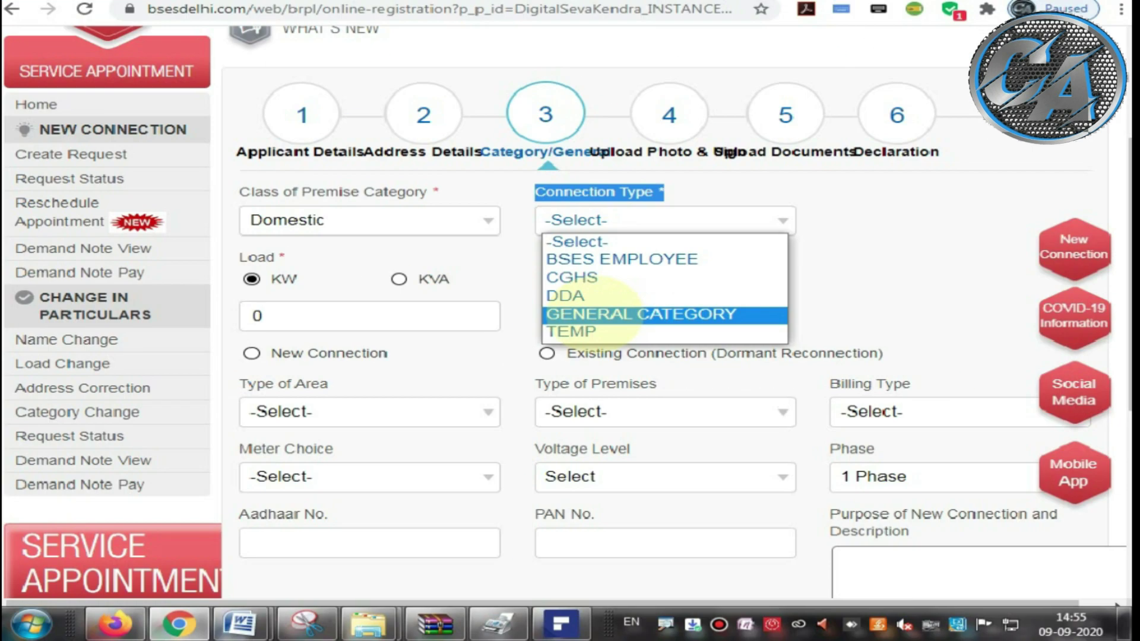
click(594, 315)
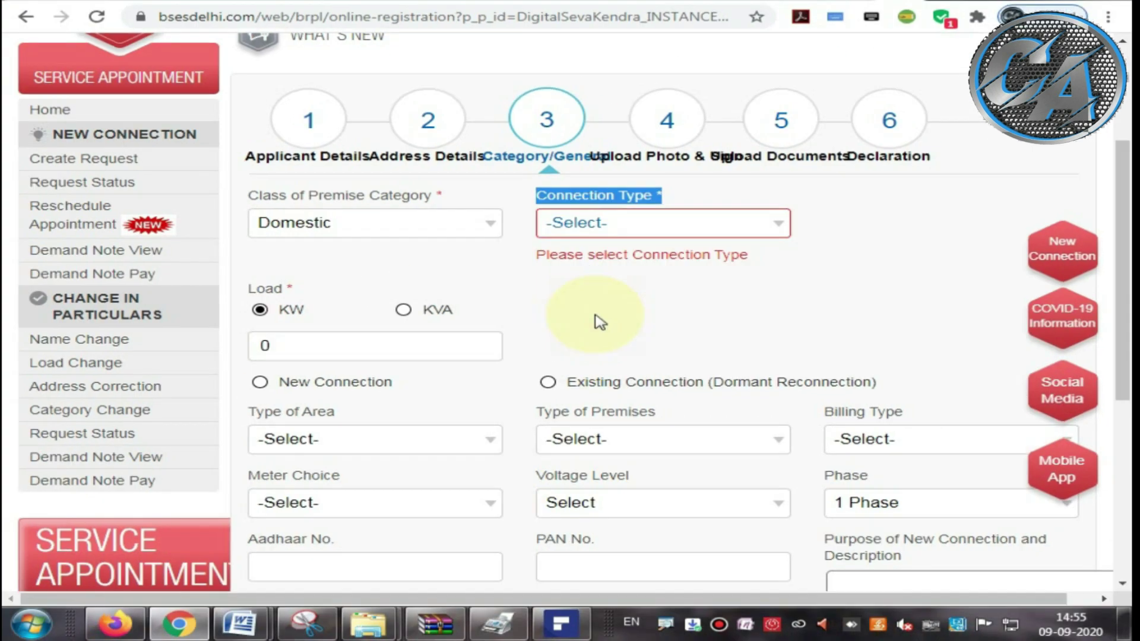
click(564, 130)
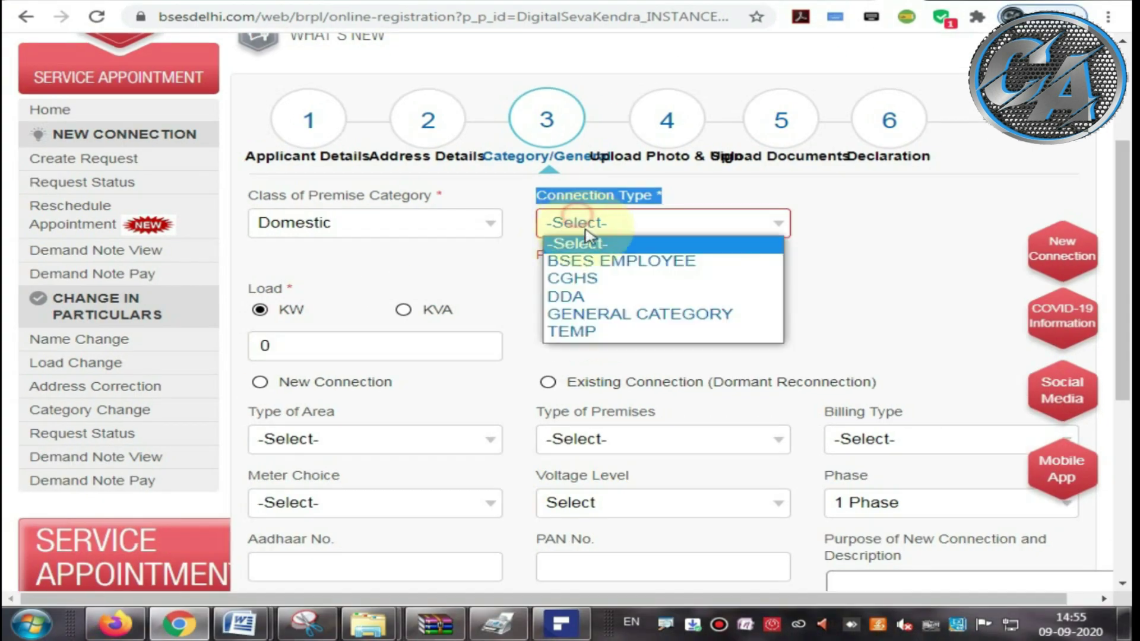
click(612, 313)
scroll(596, 282, down, 1)
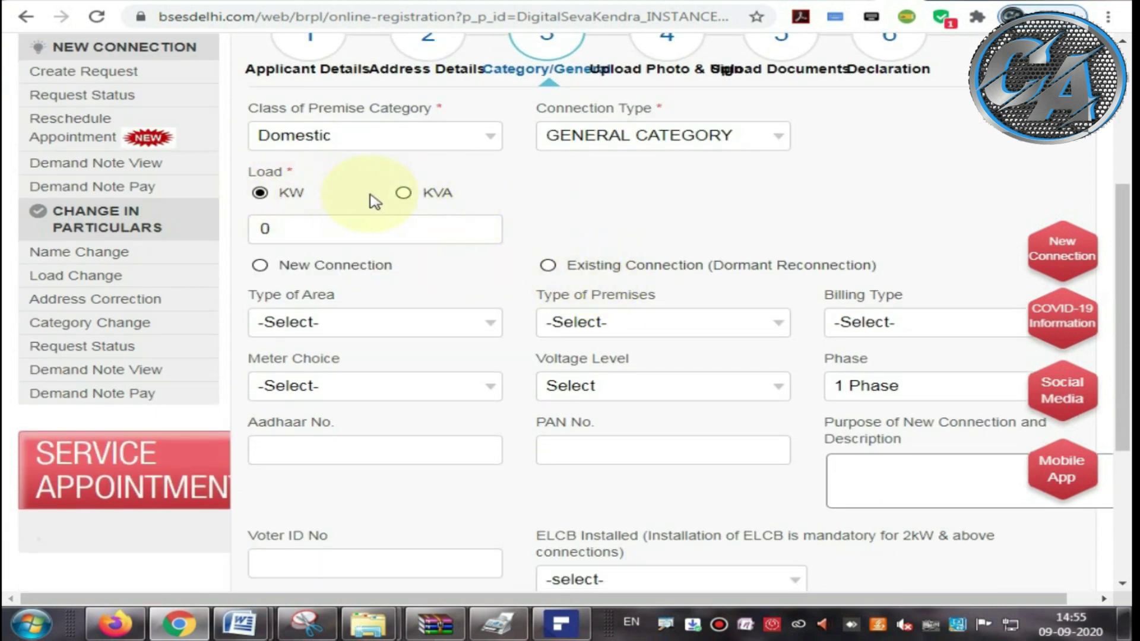
Step: Change the load value to 2 KW
click(304, 227)
double_click(263, 229)
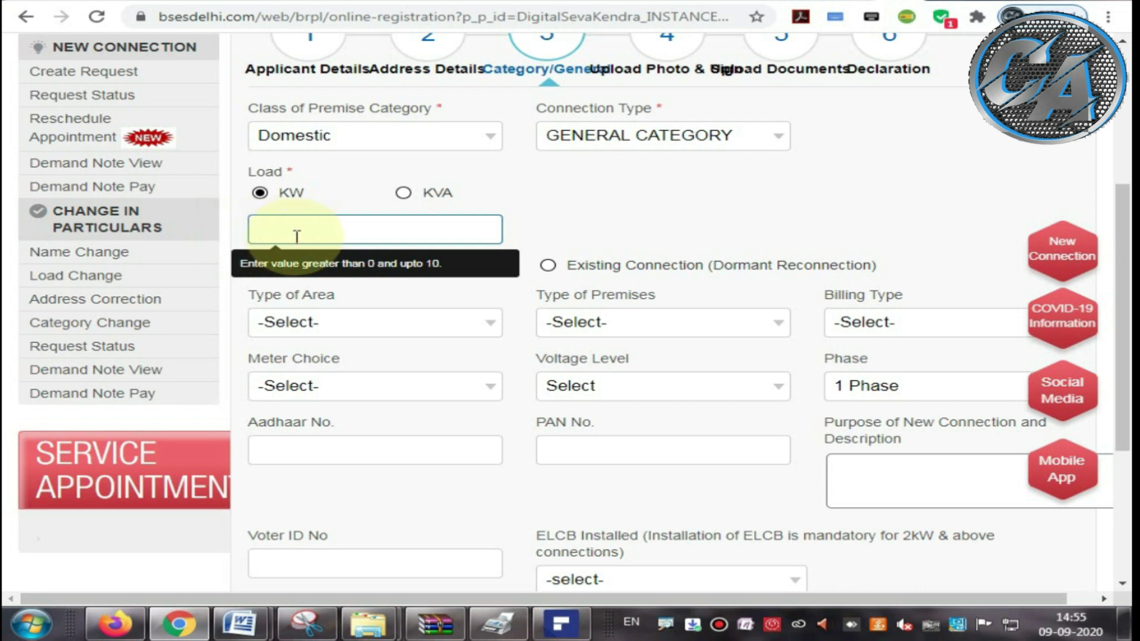
text(2)
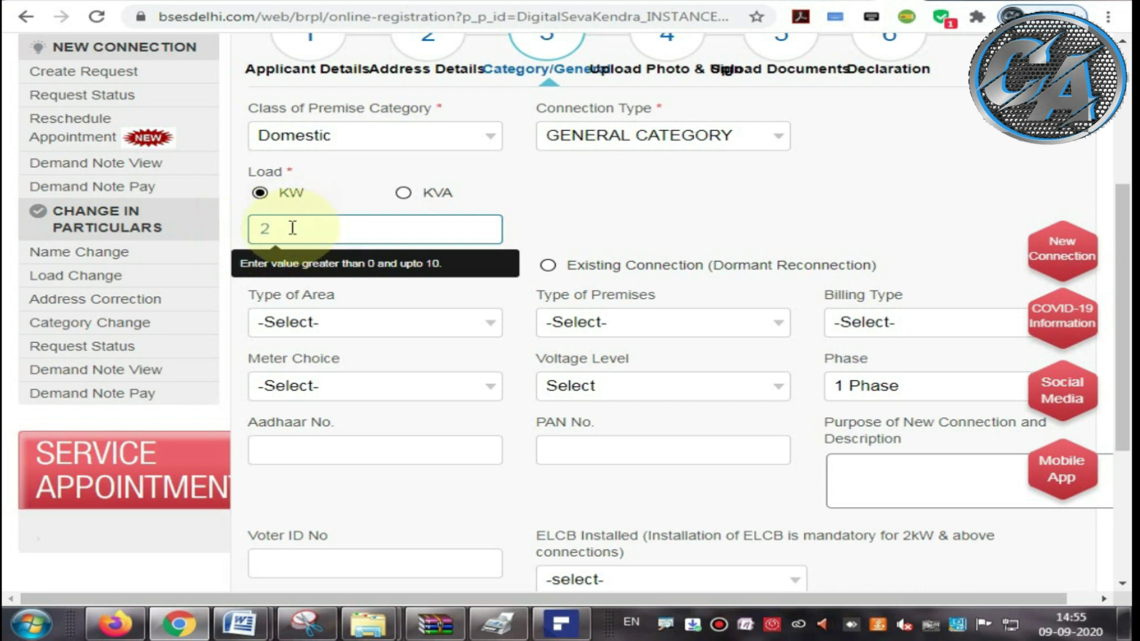
click(534, 217)
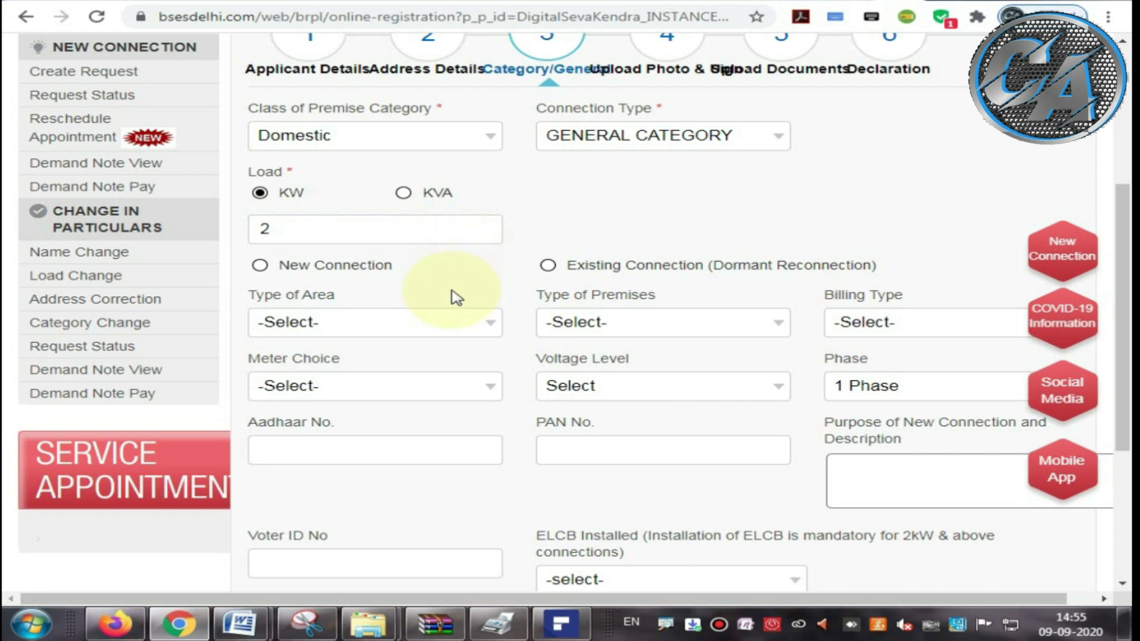
Step: Select New Connection rather than Existing Connection
drag(276, 266, 403, 277)
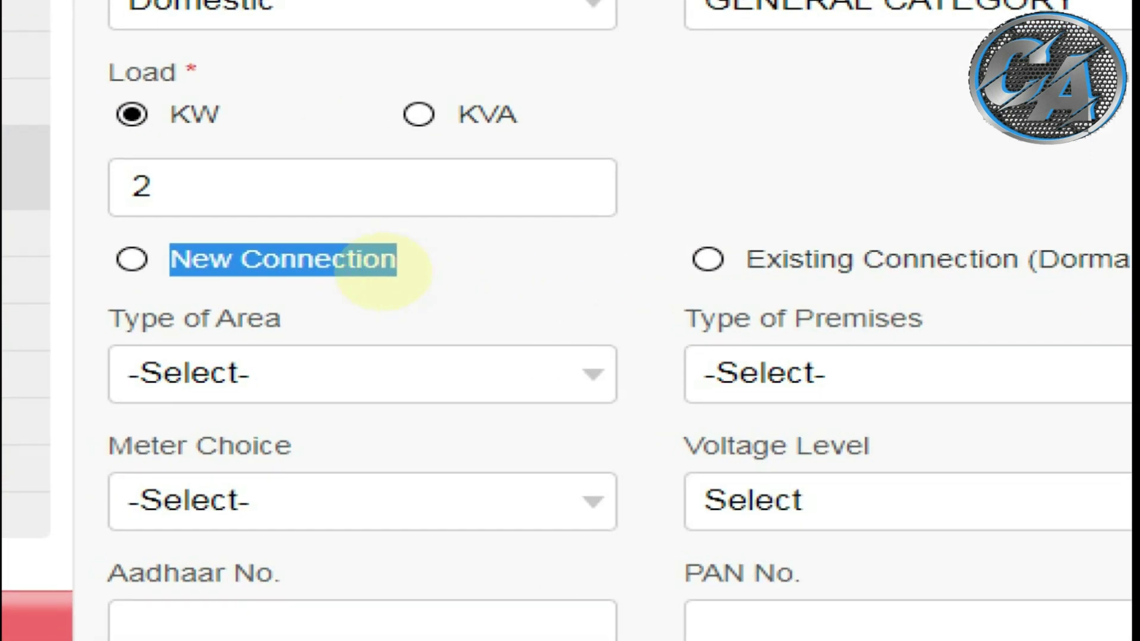
mouse_move(419, 295)
mouse_down()
mouse_move(406, 221)
mouse_move(156, 238)
mouse_move(249, 298)
mouse_move(420, 290)
mouse_up()
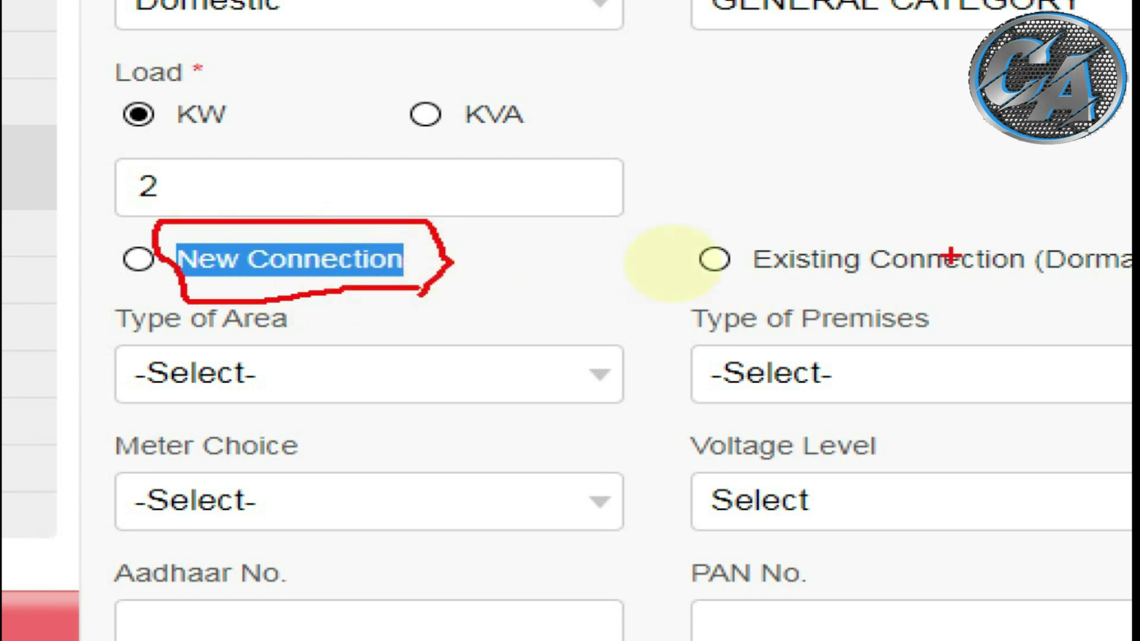
mouse_move(754, 235)
mouse_down()
mouse_move(786, 284)
mouse_move(1118, 277)
mouse_up()
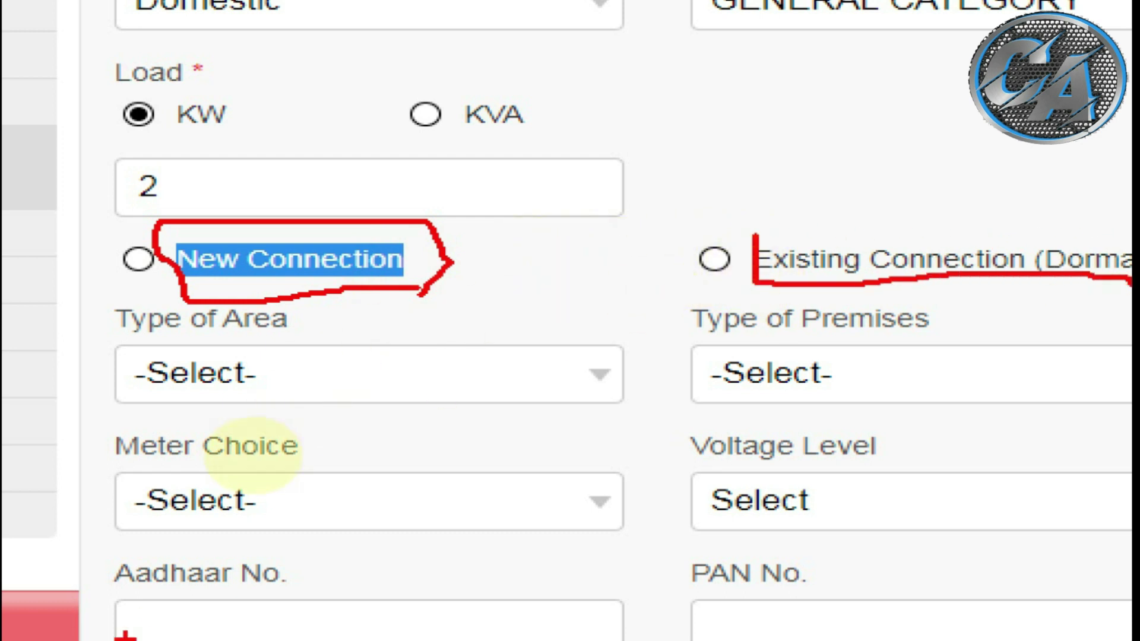
click(677, 283)
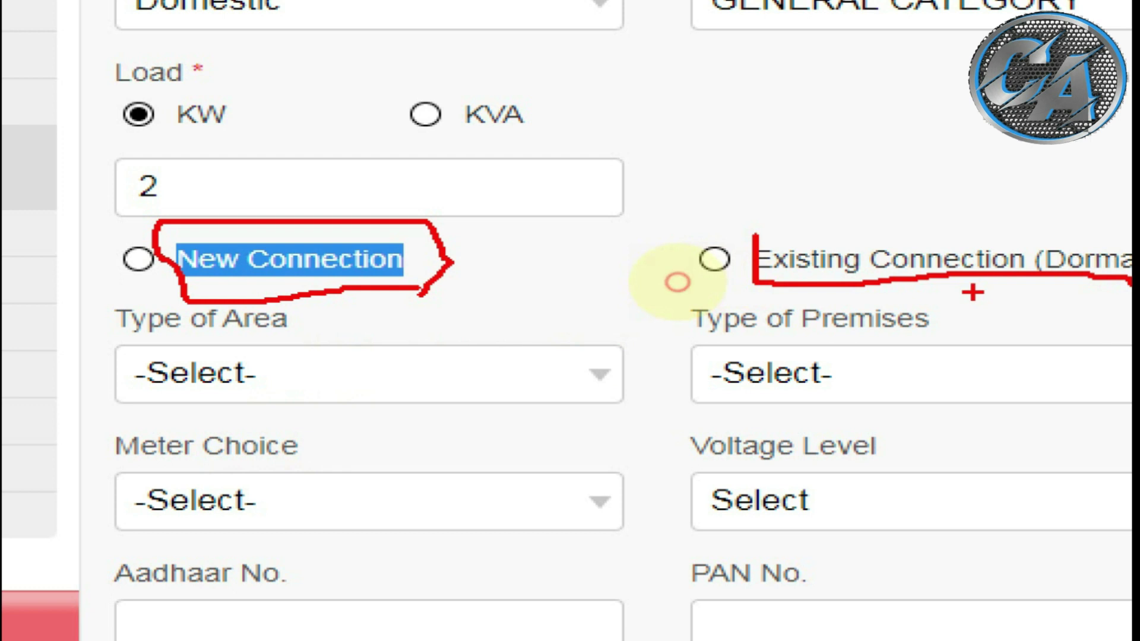
drag(377, 289, 440, 282)
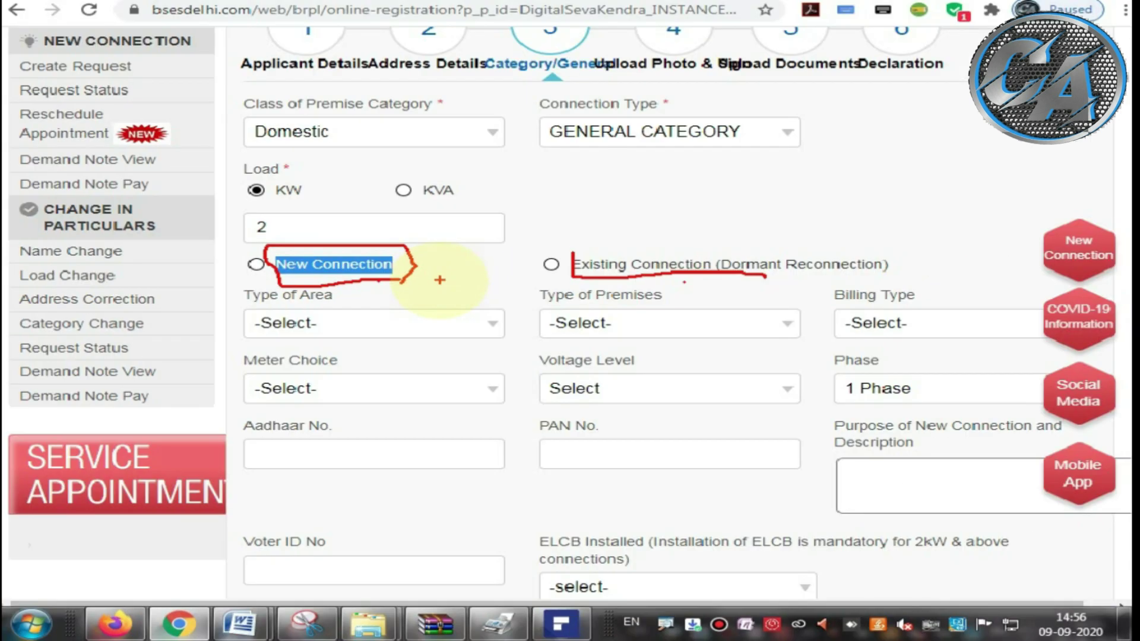
key(Escape)
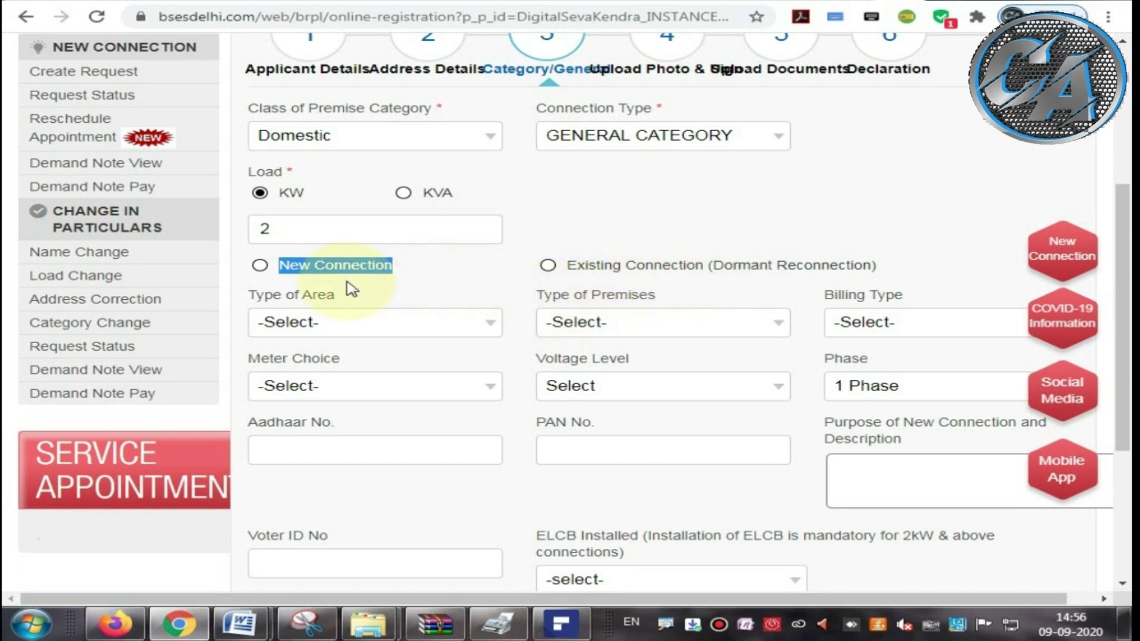
click(259, 266)
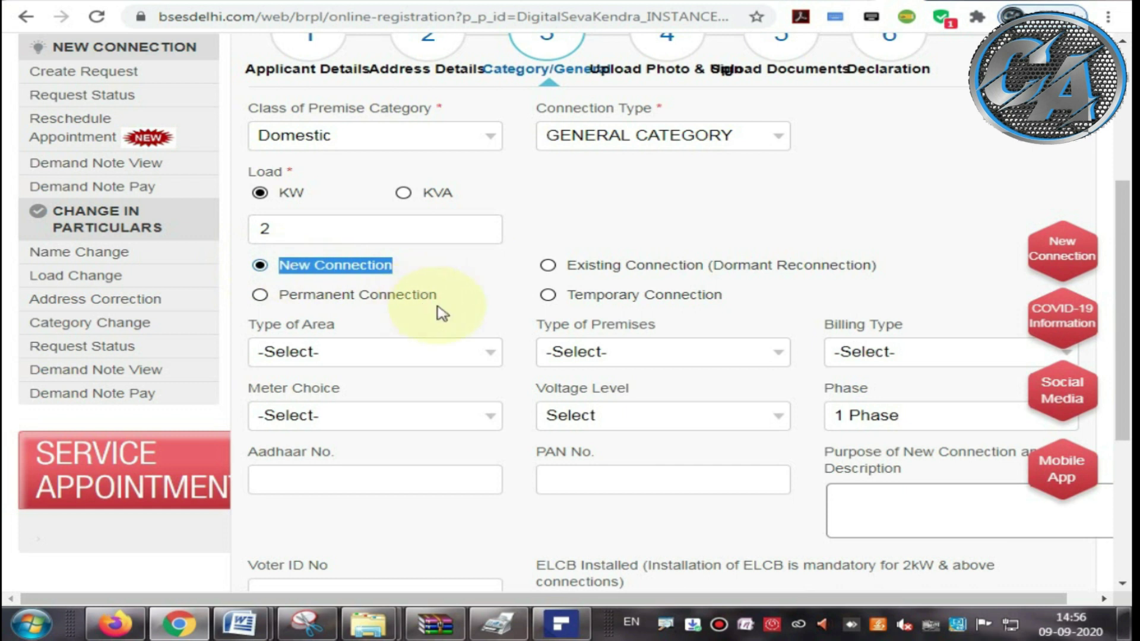
click(436, 307)
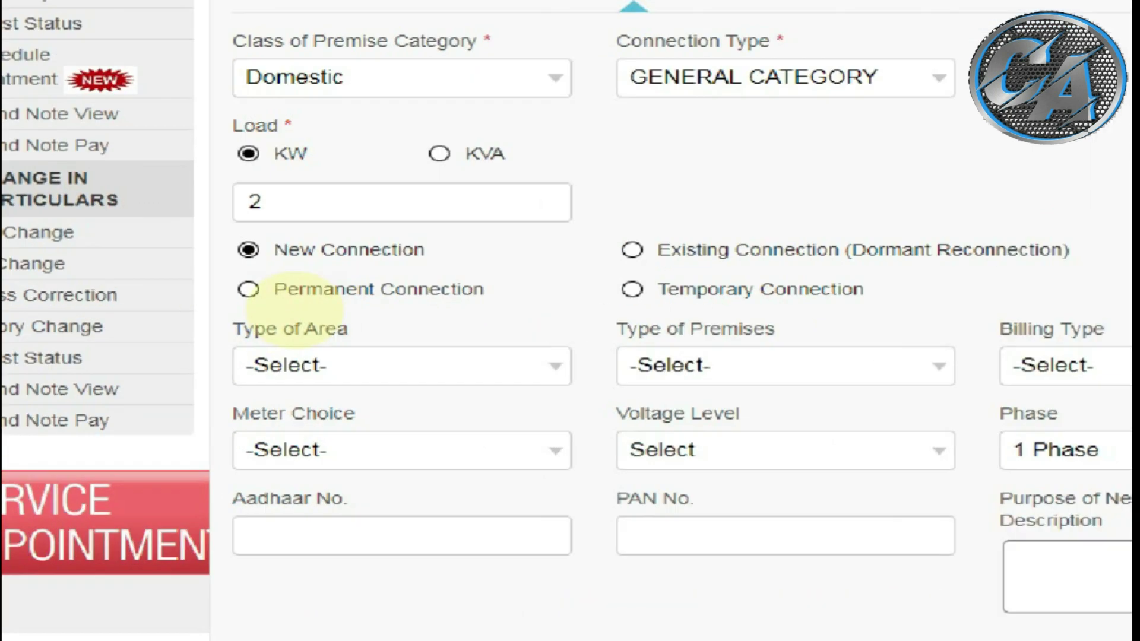
Step: Make it a Permanent Connection instead of a Temporary one
click(432, 308)
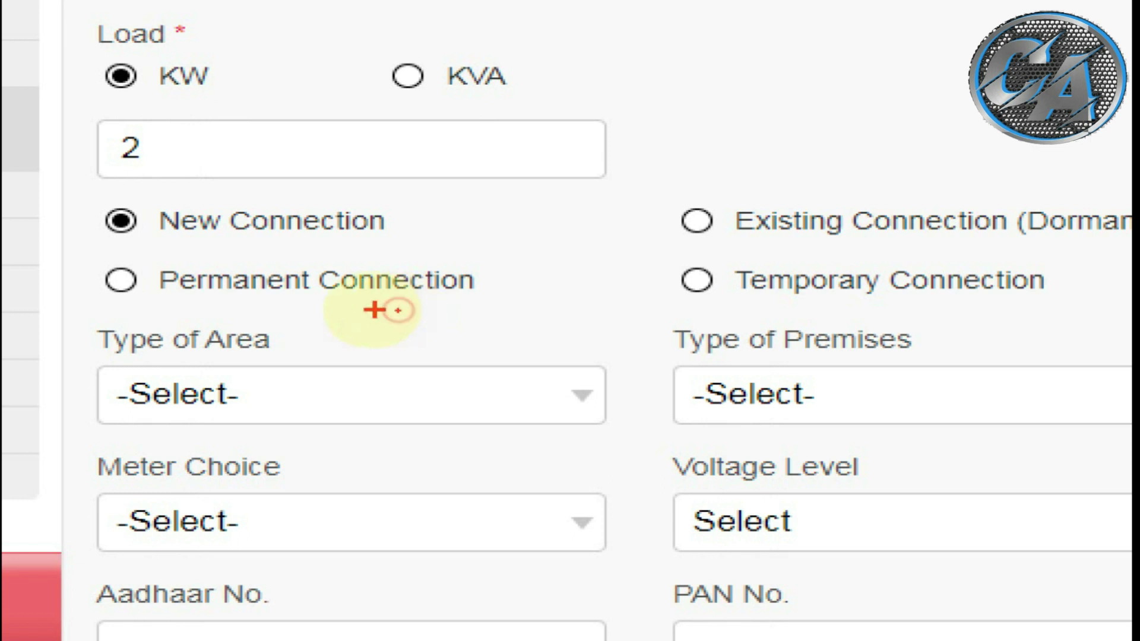
drag(175, 306, 469, 309)
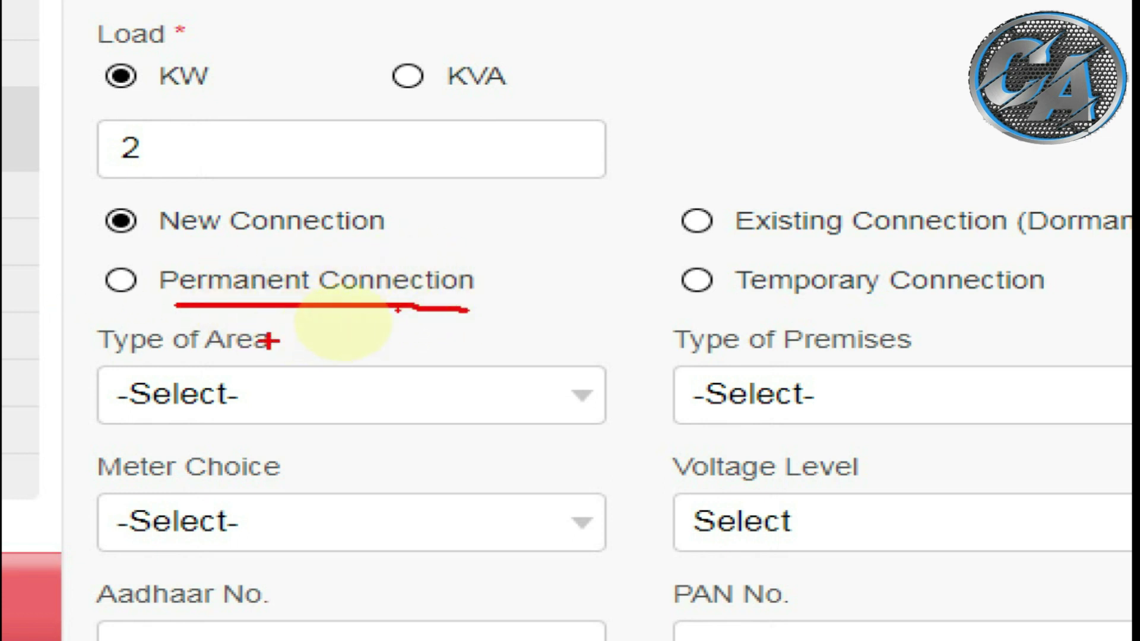
drag(747, 310, 1068, 304)
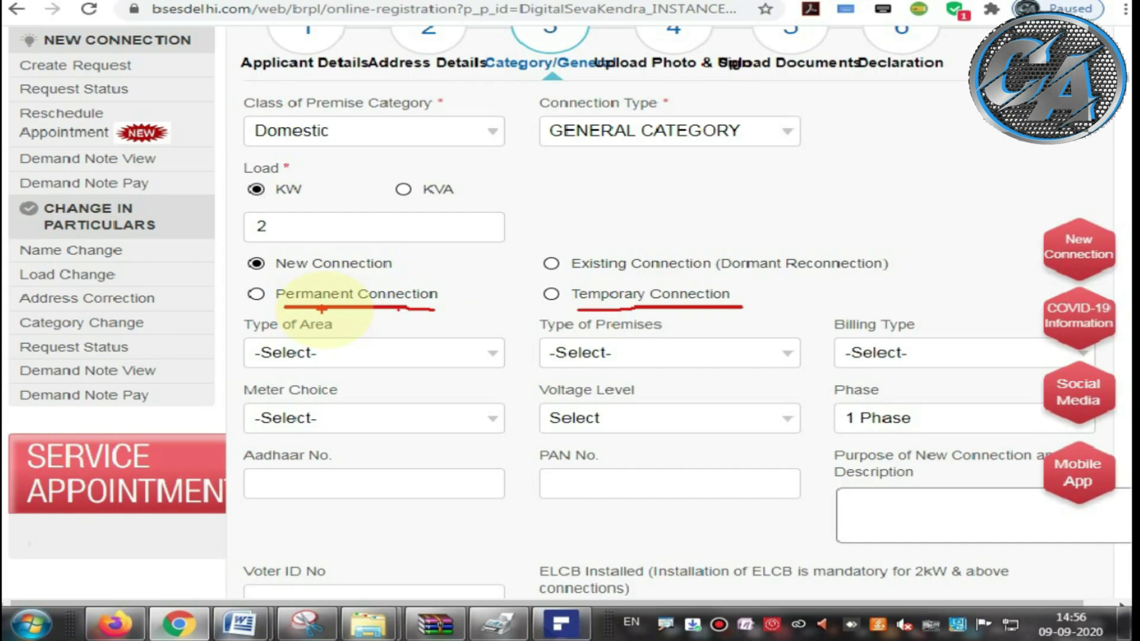
click(256, 294)
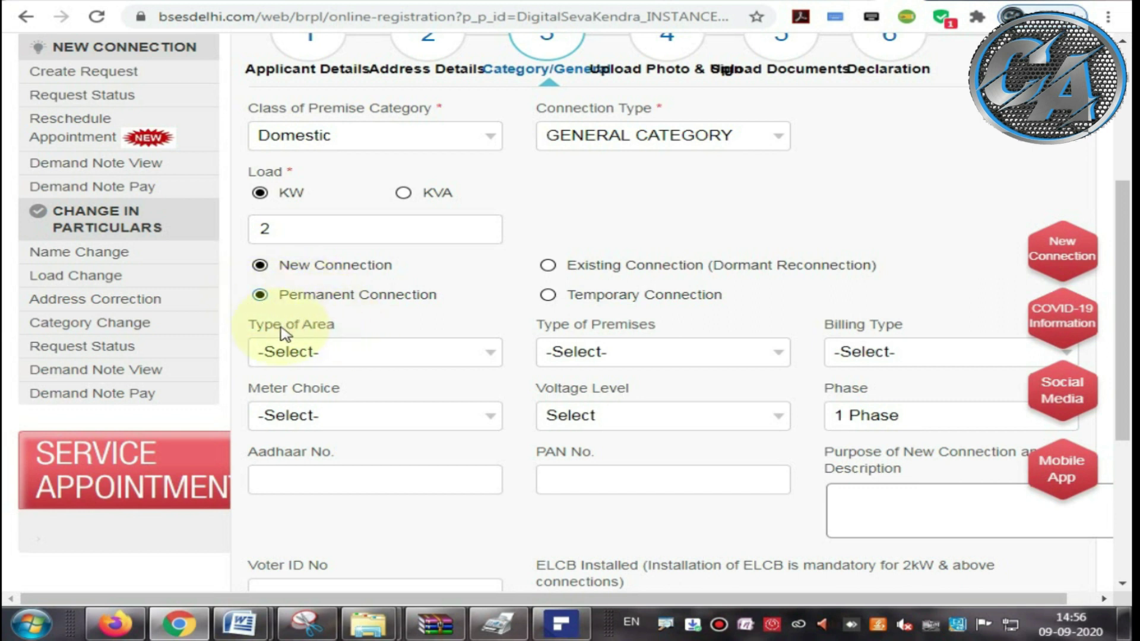
Step: Set Type of Area to Others after reviewing choices like Jhuggi Jhopri Cluster and Govt. House/DDA Flat
drag(247, 324, 335, 325)
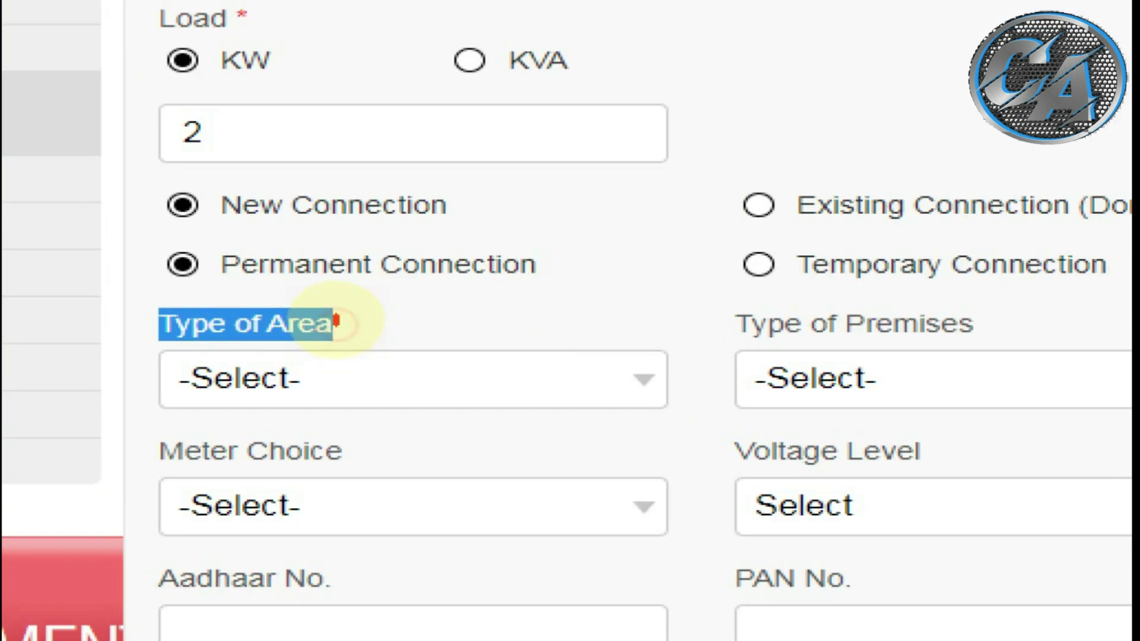
drag(279, 371, 378, 336)
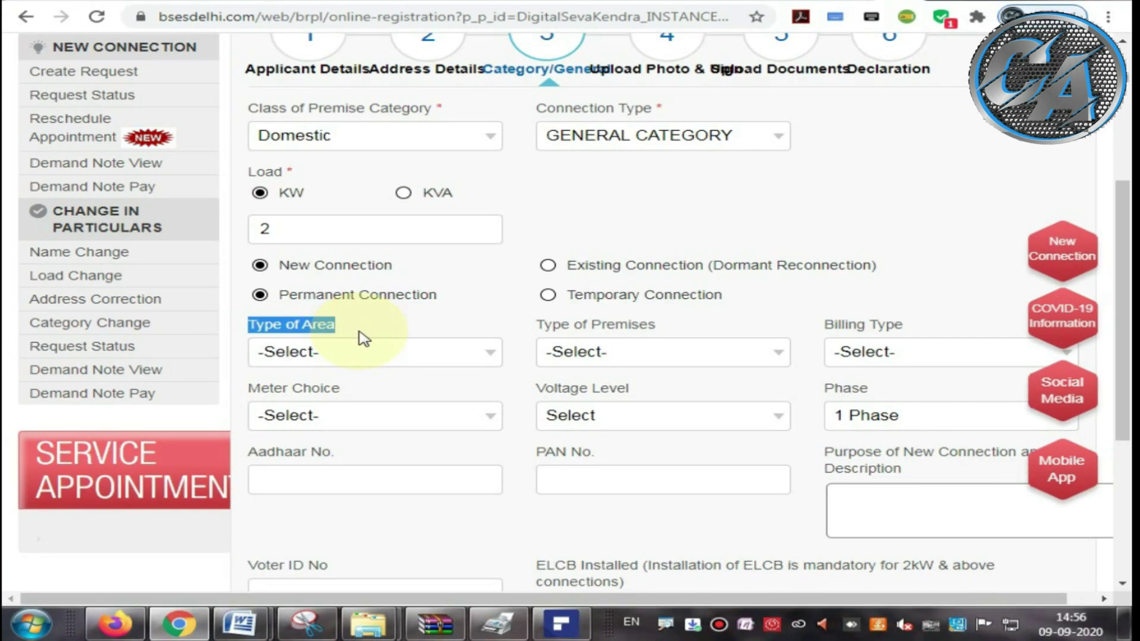
click(363, 383)
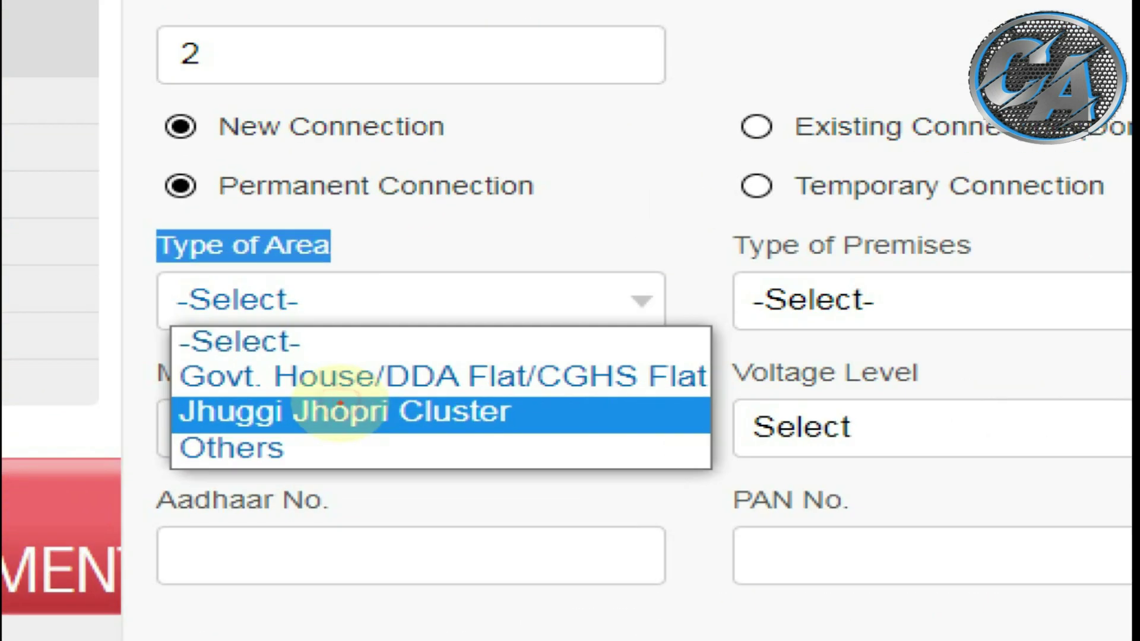
drag(202, 438, 455, 433)
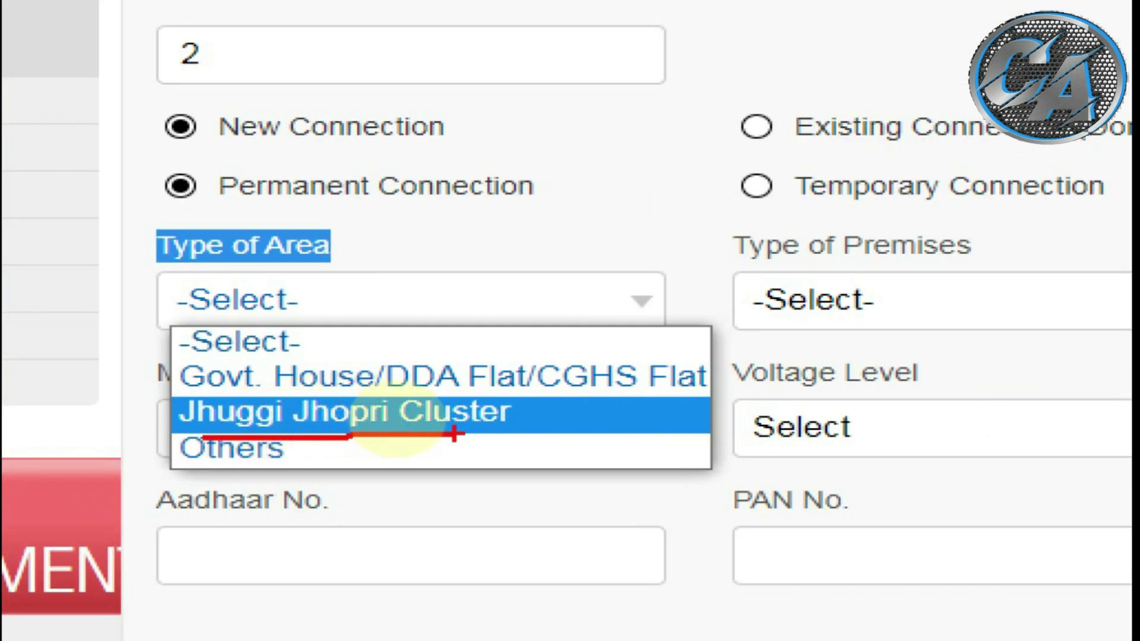
drag(214, 393, 362, 396)
drag(448, 394, 502, 393)
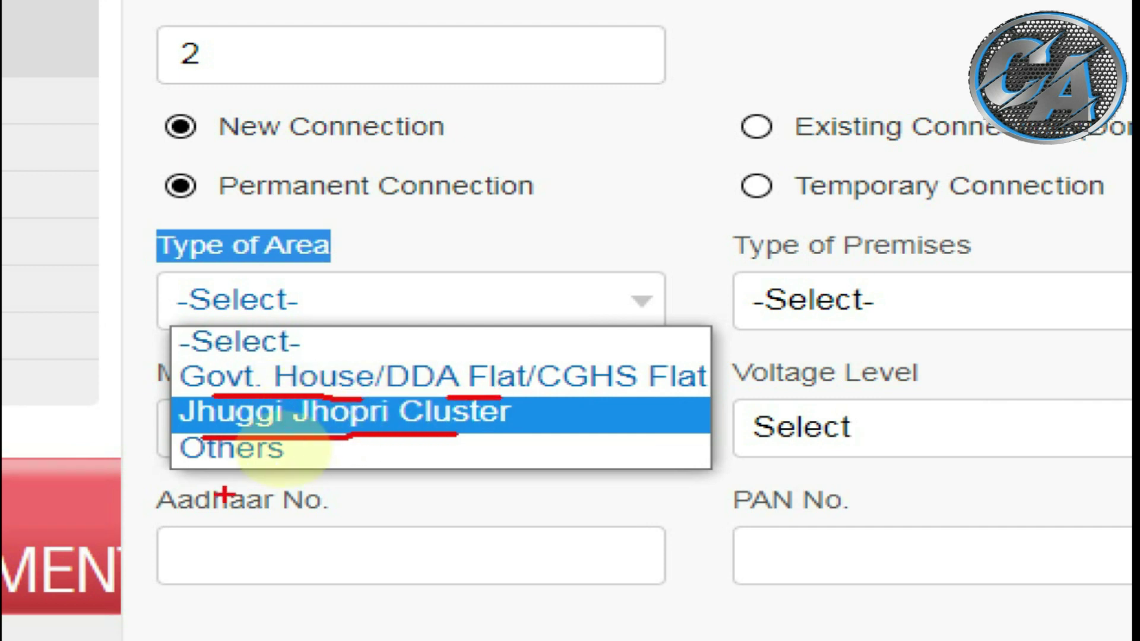
drag(202, 469, 267, 469)
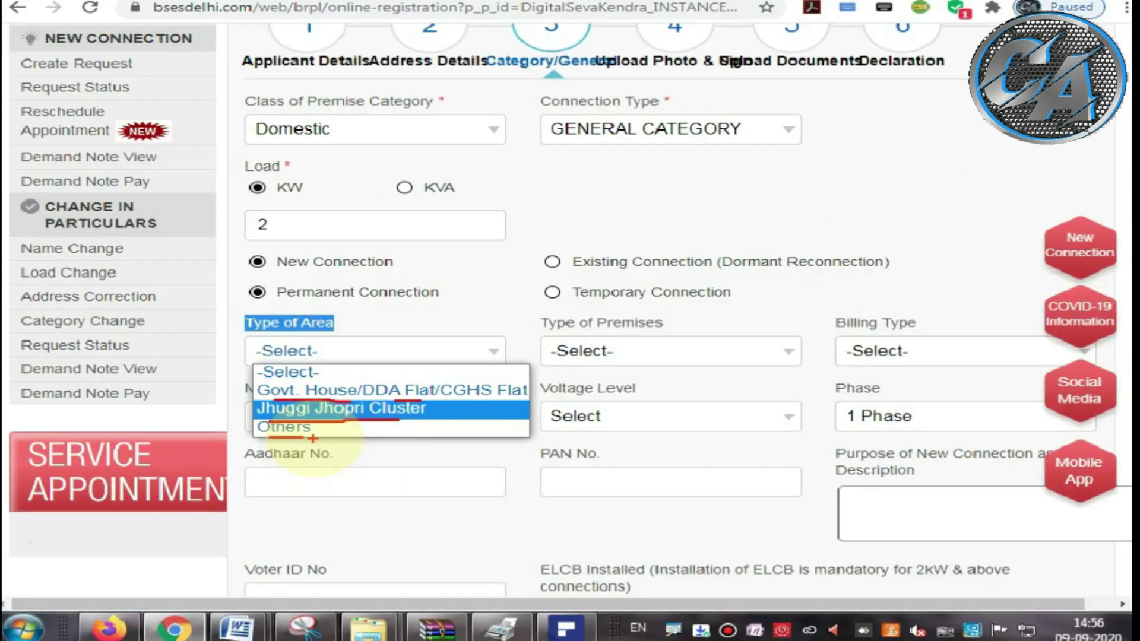
click(296, 488)
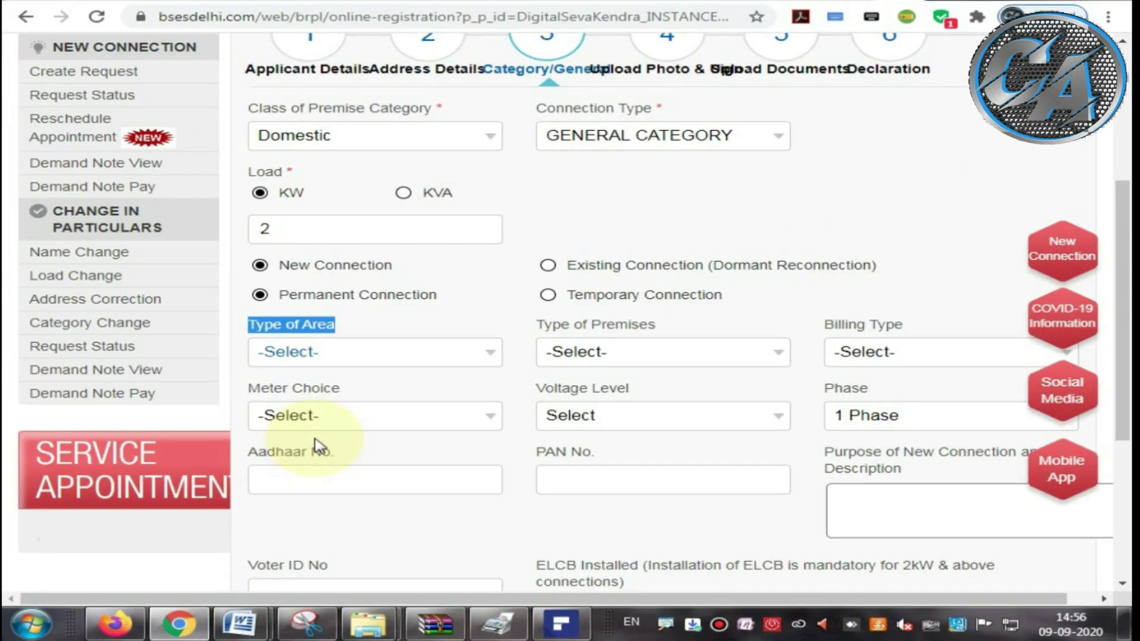
click(322, 367)
click(308, 426)
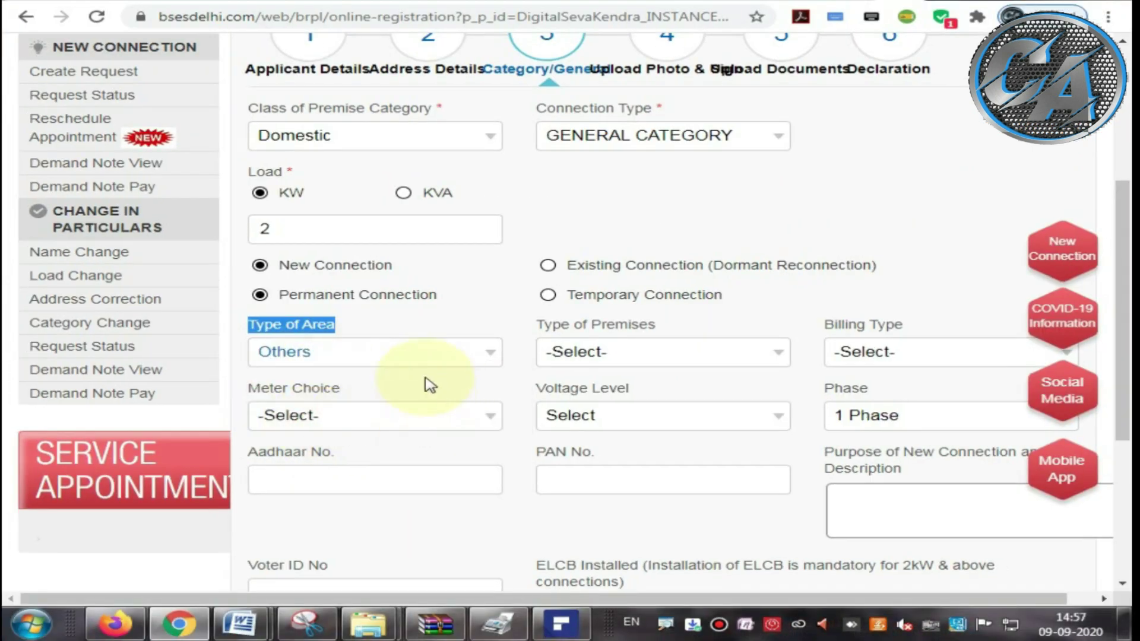
Step: Review the Type of Premises choices: Owned, Rented/Lease, Govt. Provided and Others
drag(537, 326, 657, 330)
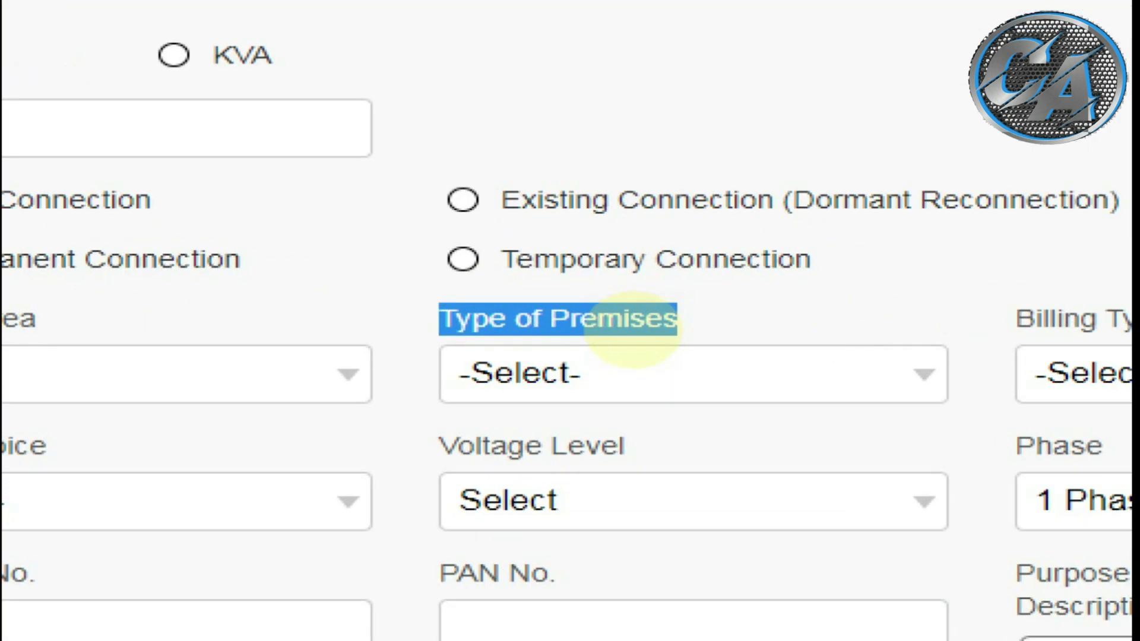
drag(641, 335, 731, 334)
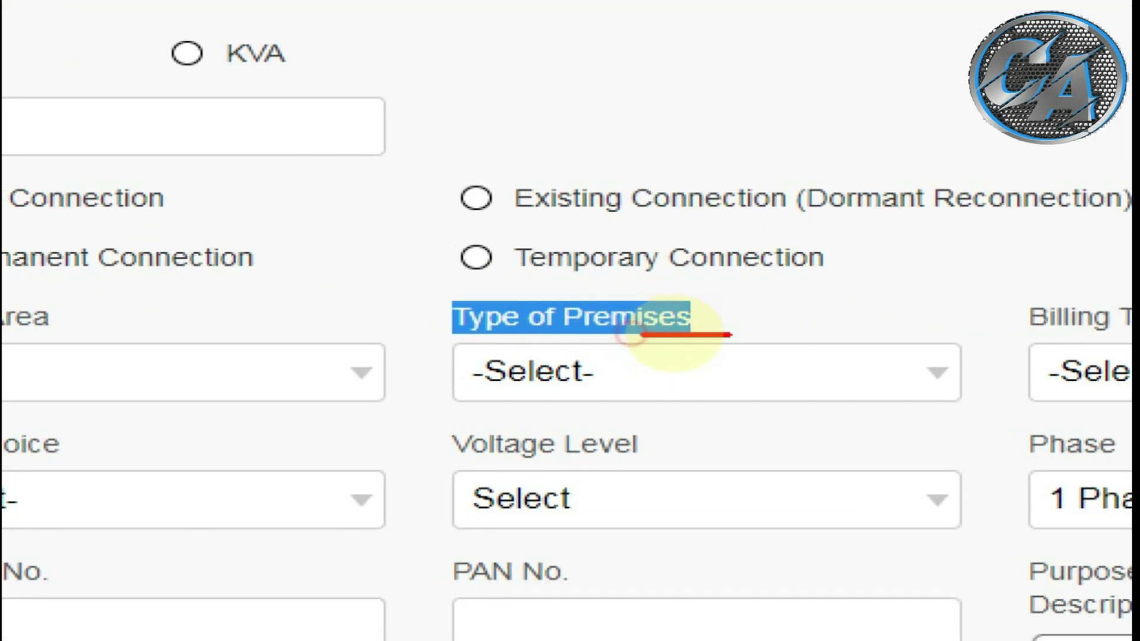
drag(458, 339, 570, 338)
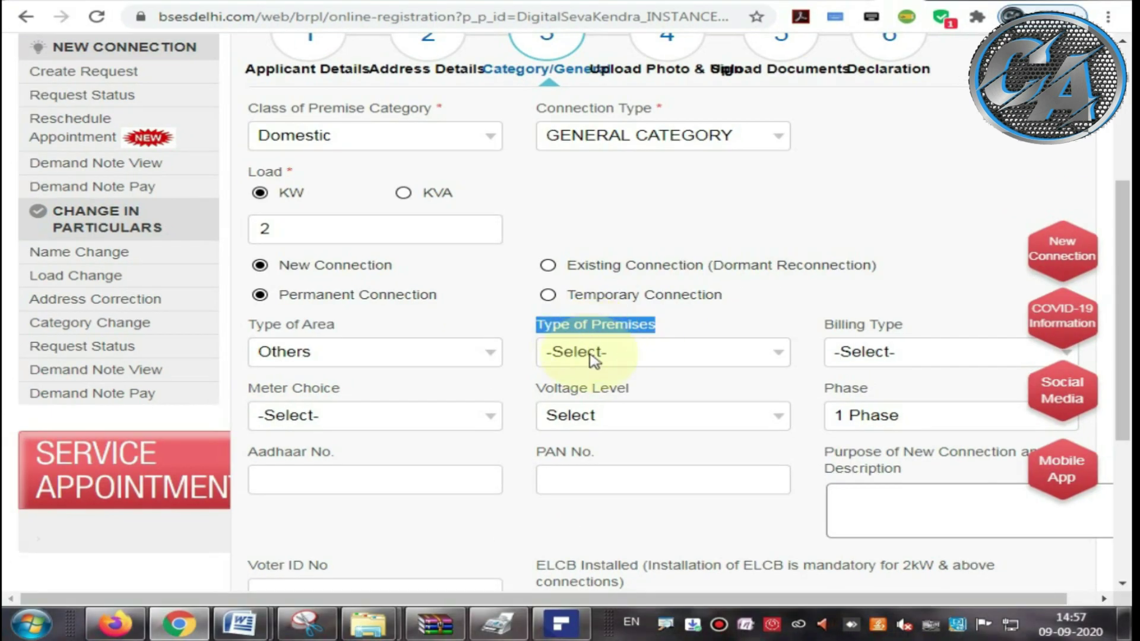
click(567, 380)
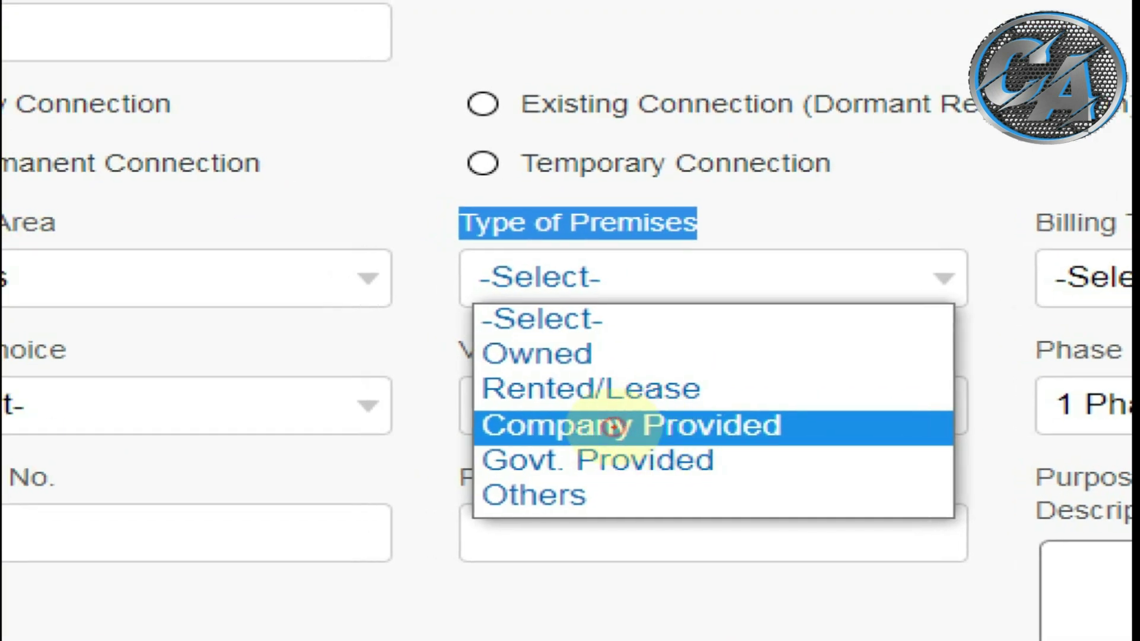
drag(501, 369, 580, 369)
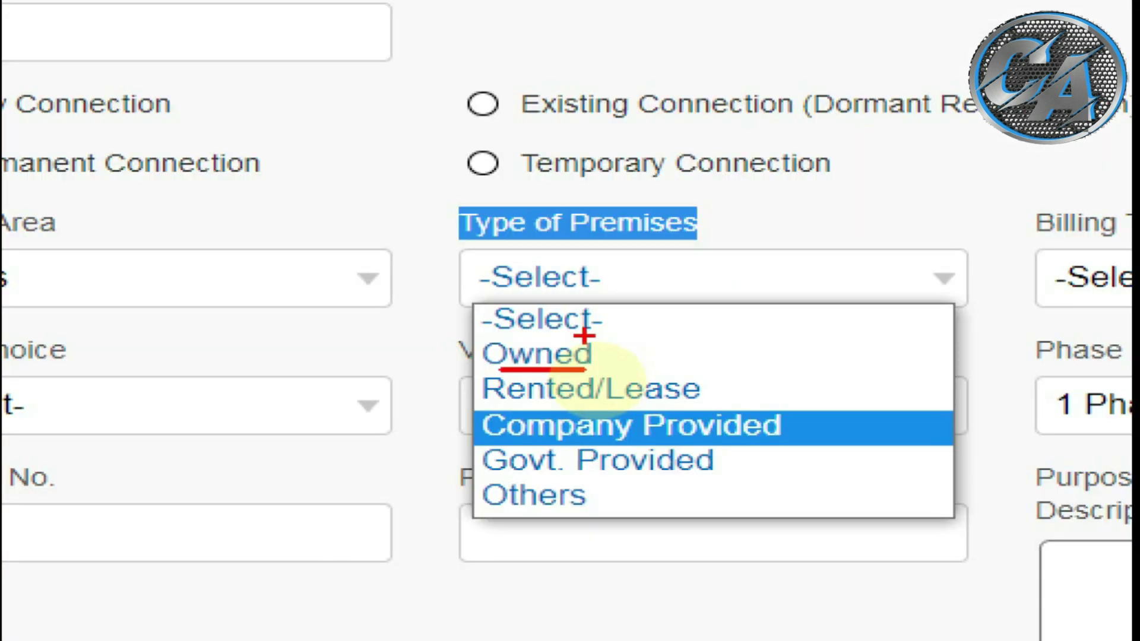
drag(125, 291, 225, 291)
drag(572, 409, 622, 407)
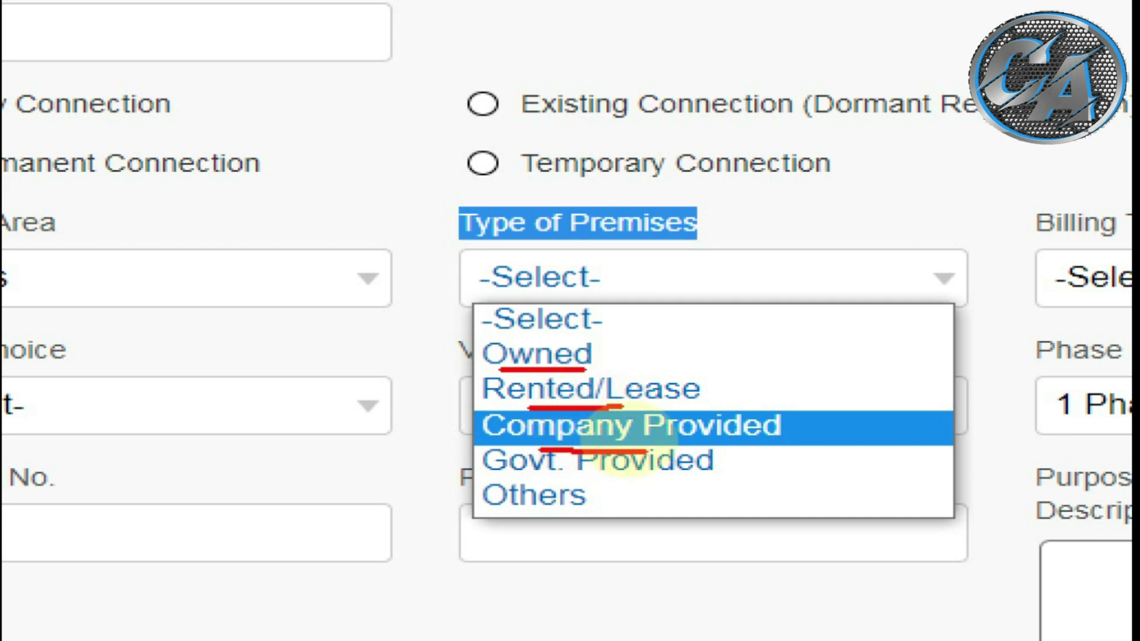
drag(541, 452, 647, 452)
drag(551, 486, 649, 480)
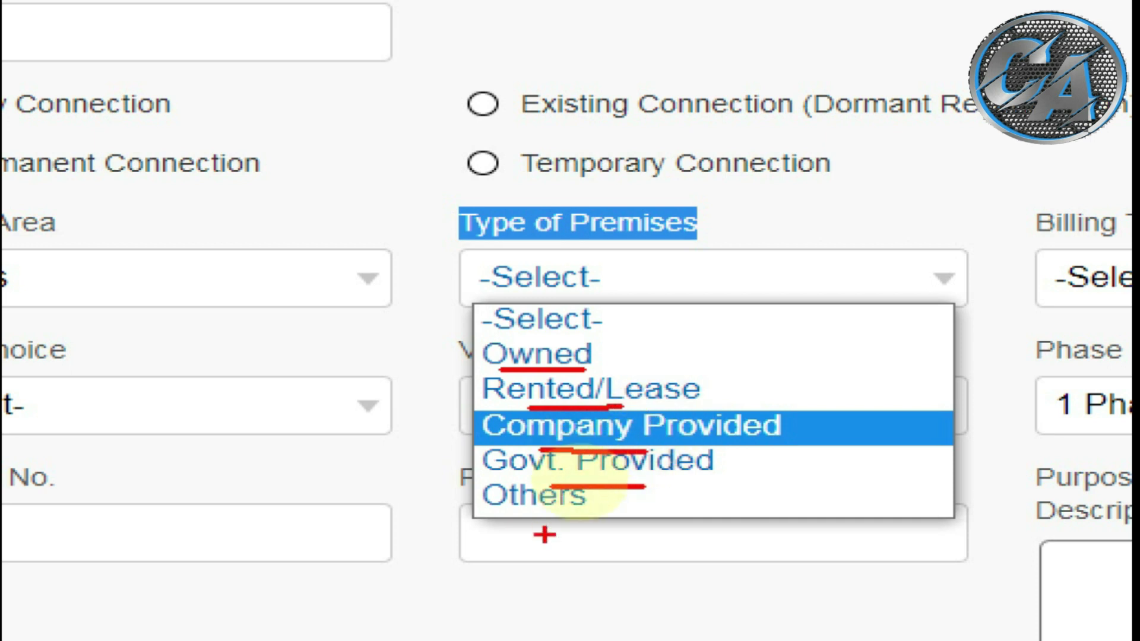
drag(545, 517, 651, 512)
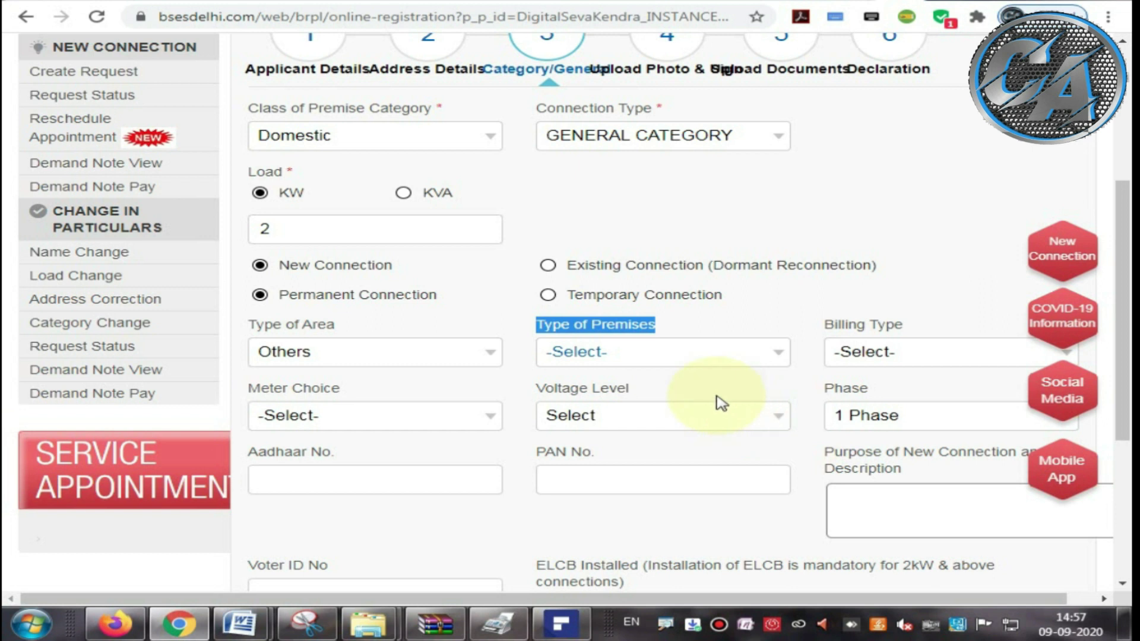
Step: Set the Type of Premises to Owned
click(537, 271)
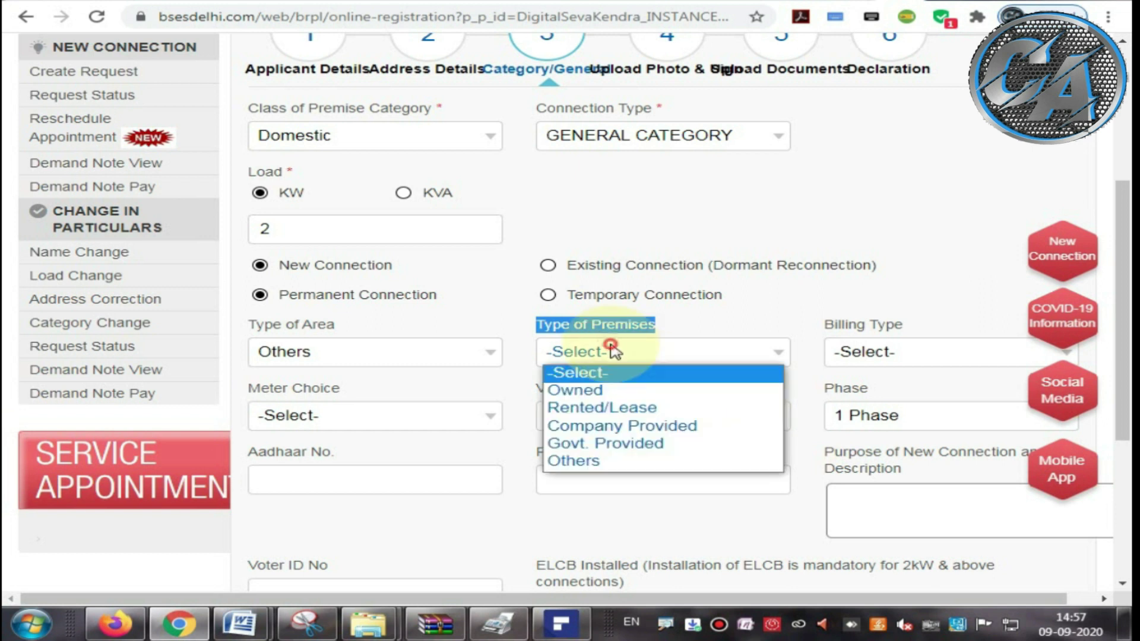
click(599, 392)
drag(791, 331, 864, 350)
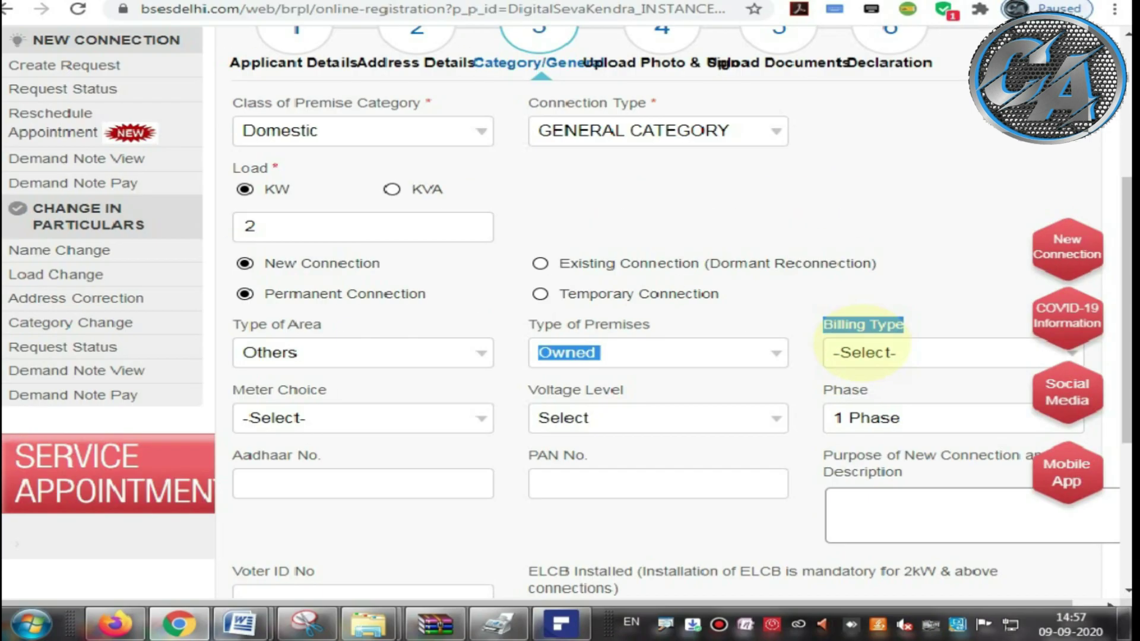
click(864, 350)
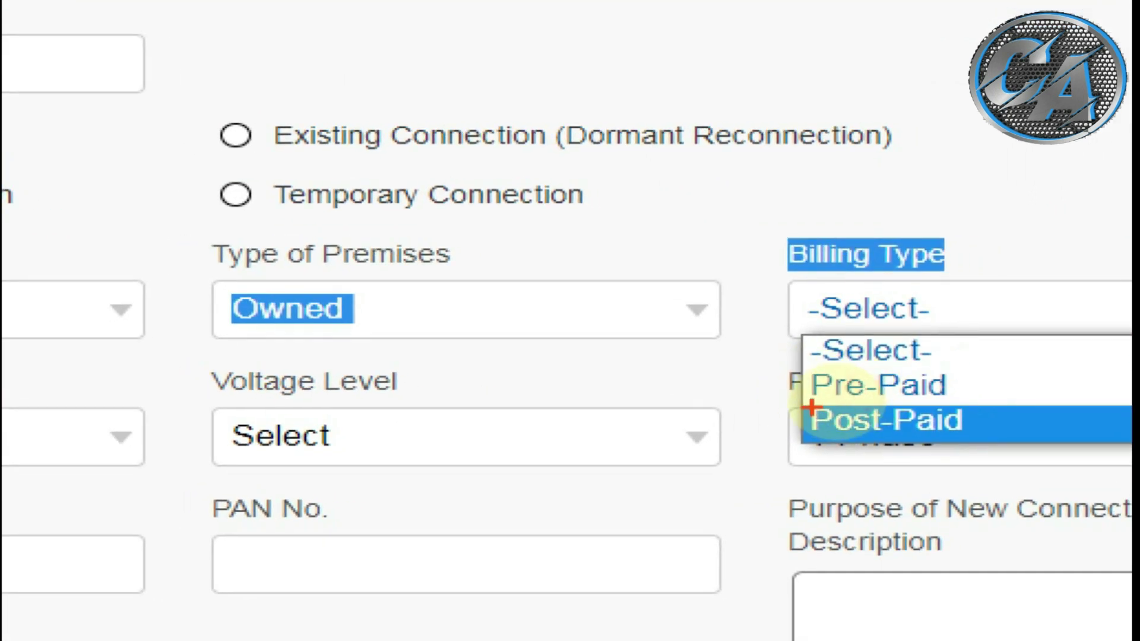
Step: Choose Post-Paid as the billing type rather than Pre-Paid
drag(810, 409, 984, 409)
drag(960, 365, 960, 377)
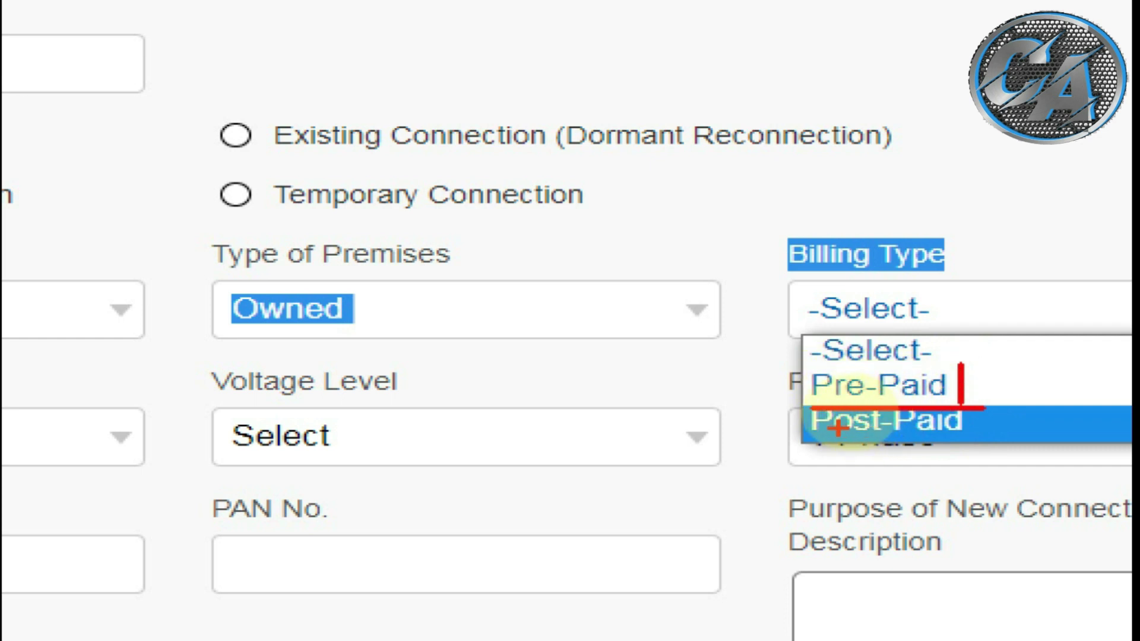
drag(829, 434, 904, 432)
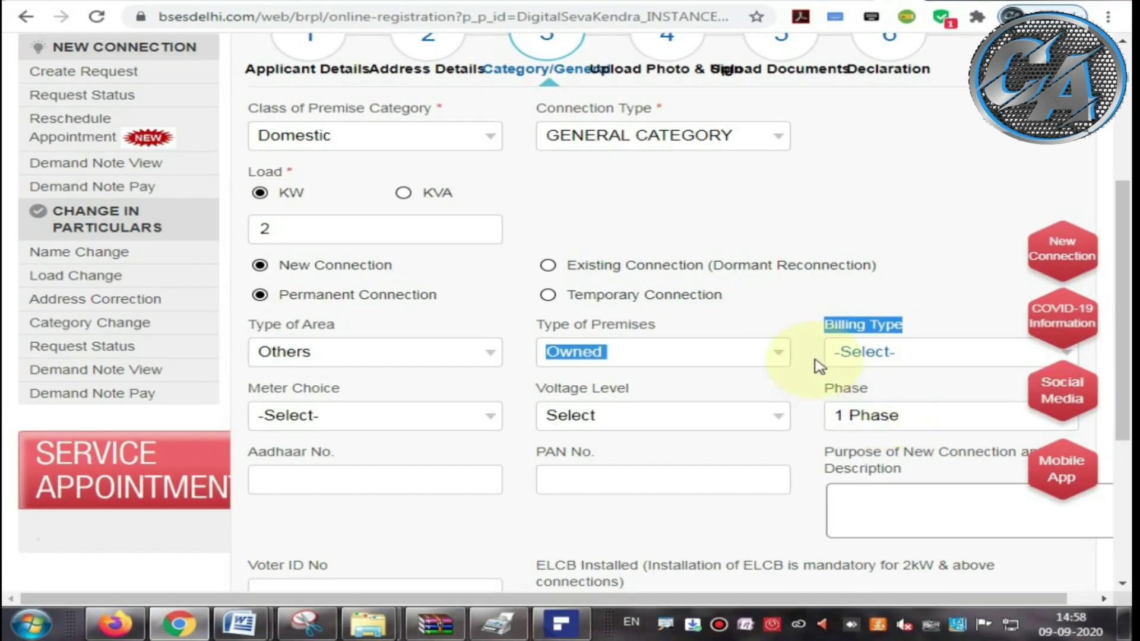
click(850, 318)
click(871, 407)
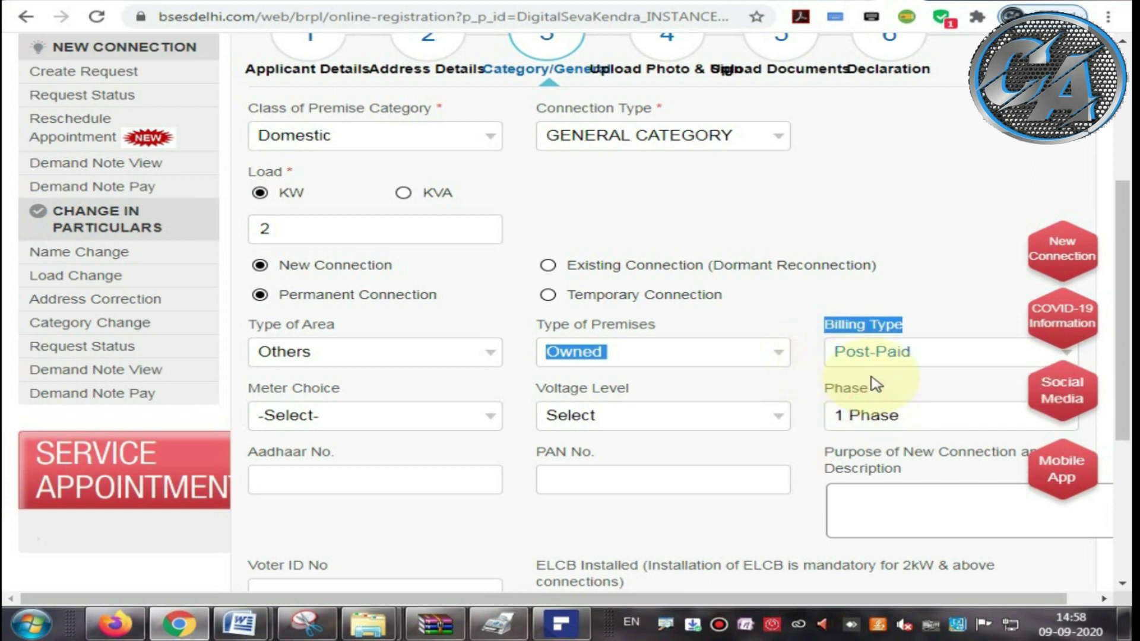
scroll(866, 384, down, 1)
Step: Select BSES Meter as the meter choice instead of the applicant's own meter
drag(249, 302, 334, 306)
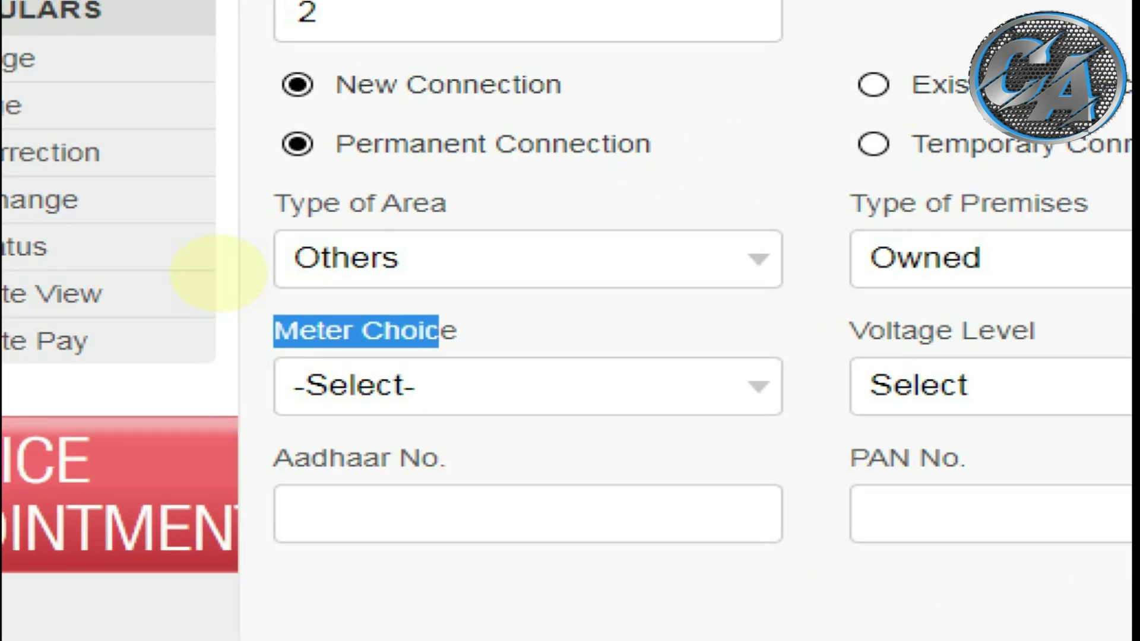
drag(265, 352, 489, 357)
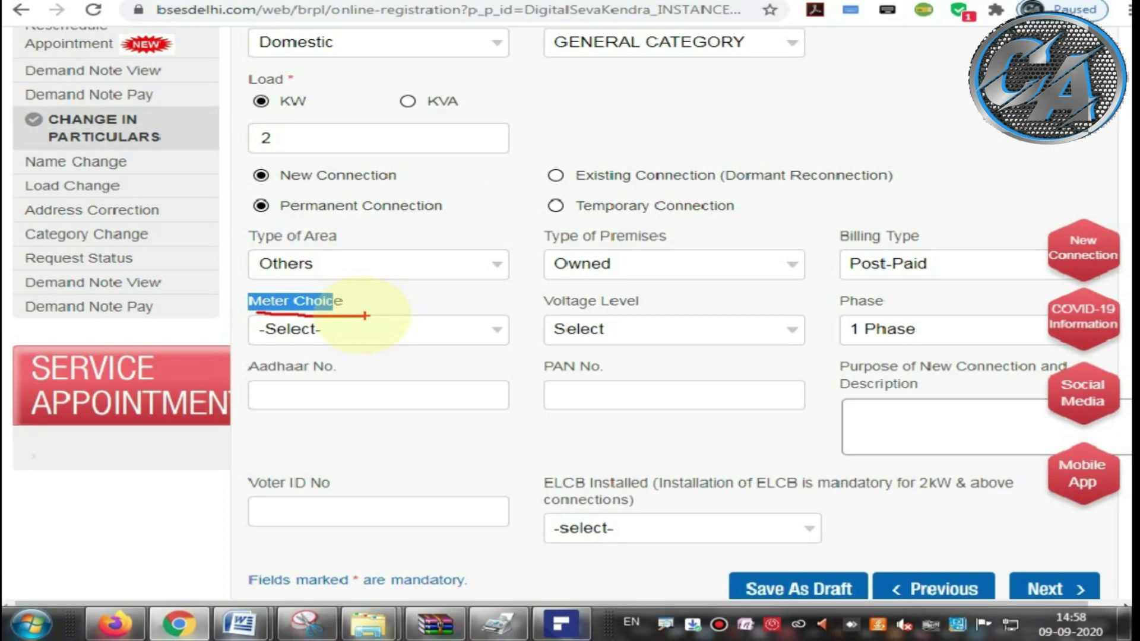
click(367, 325)
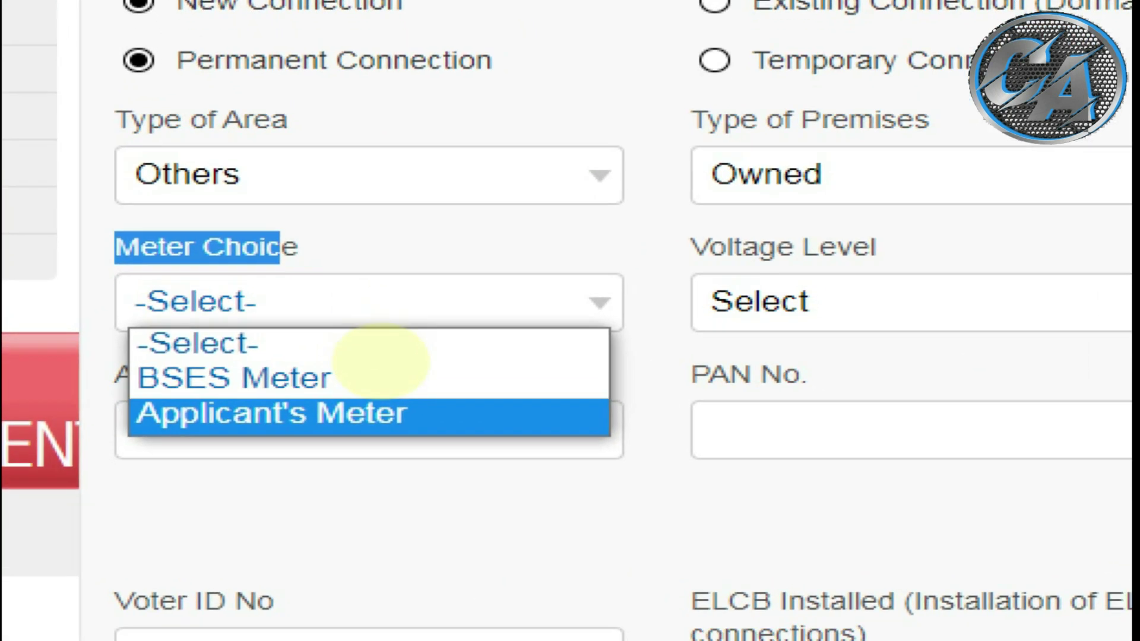
drag(178, 367, 369, 368)
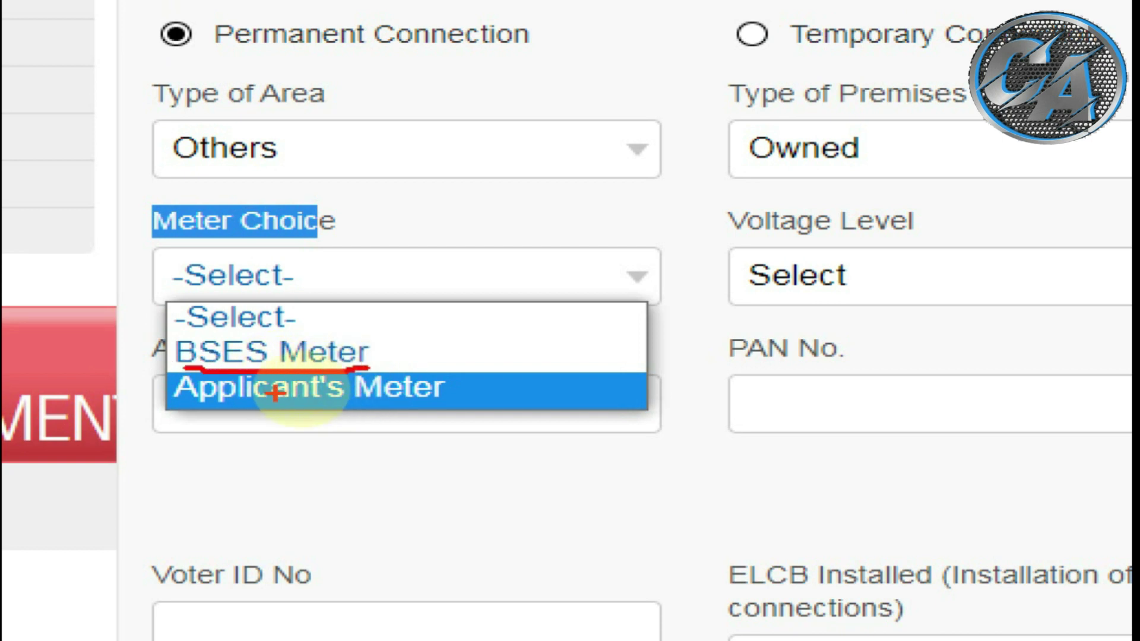
drag(187, 403, 373, 403)
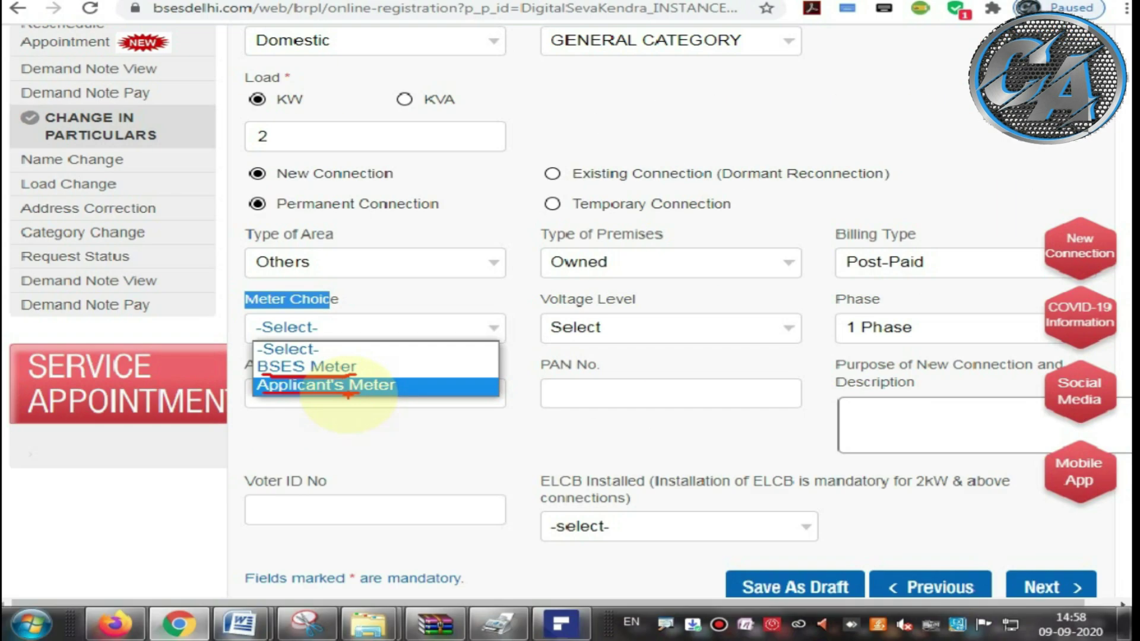
key(Escape)
click(346, 341)
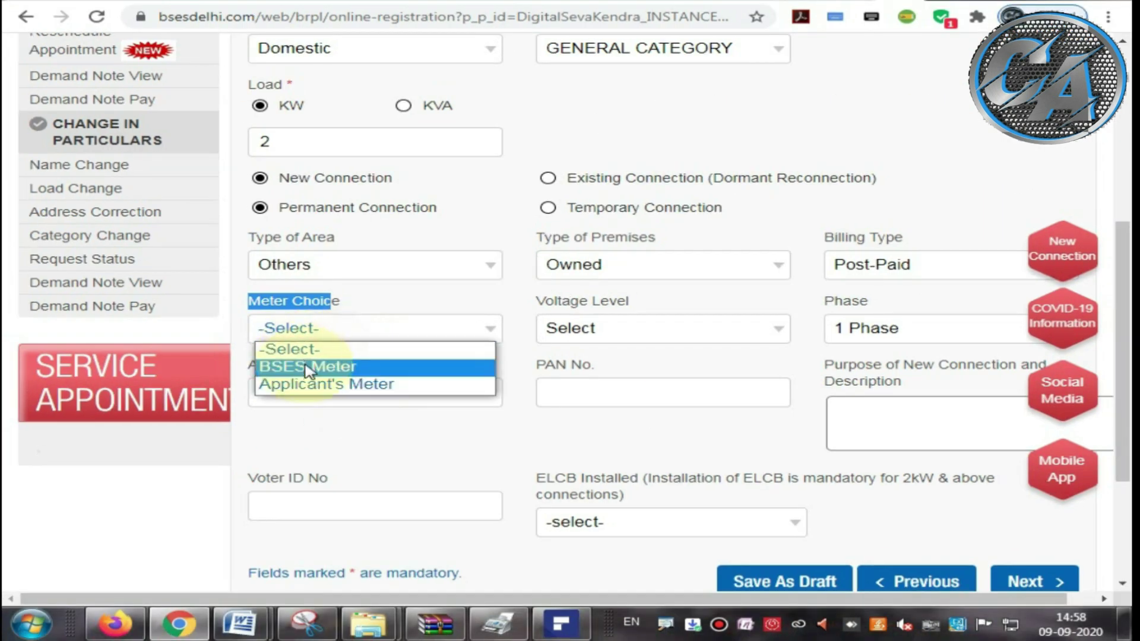
click(307, 369)
click(311, 422)
drag(530, 299, 654, 308)
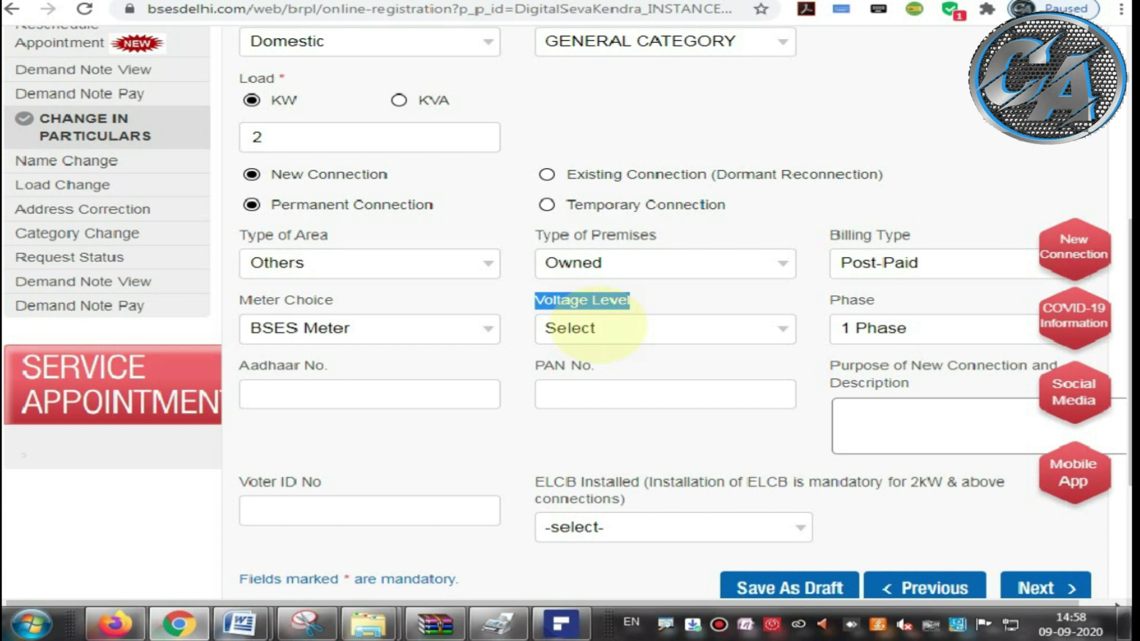
click(602, 331)
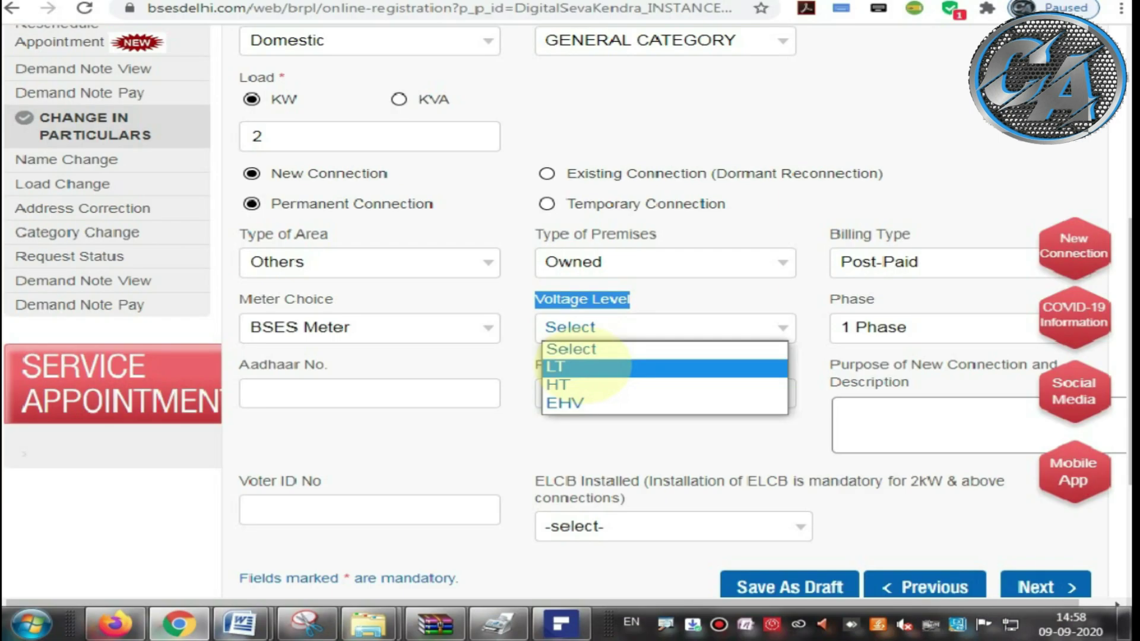
Step: Set the voltage level to LT
click(585, 334)
click(569, 366)
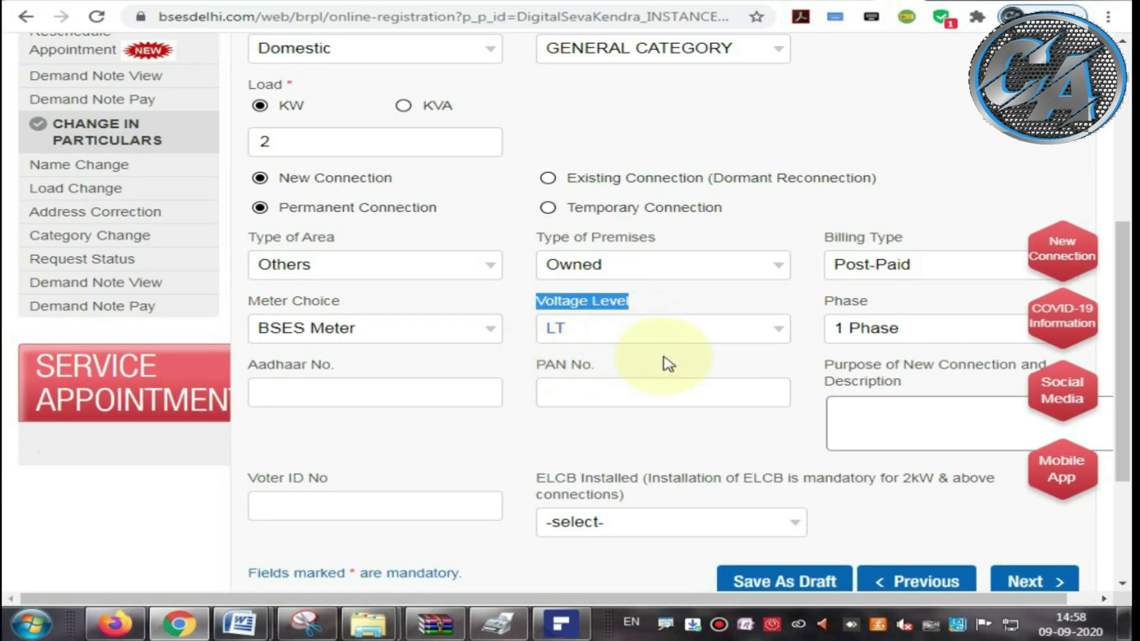
drag(824, 301, 840, 330)
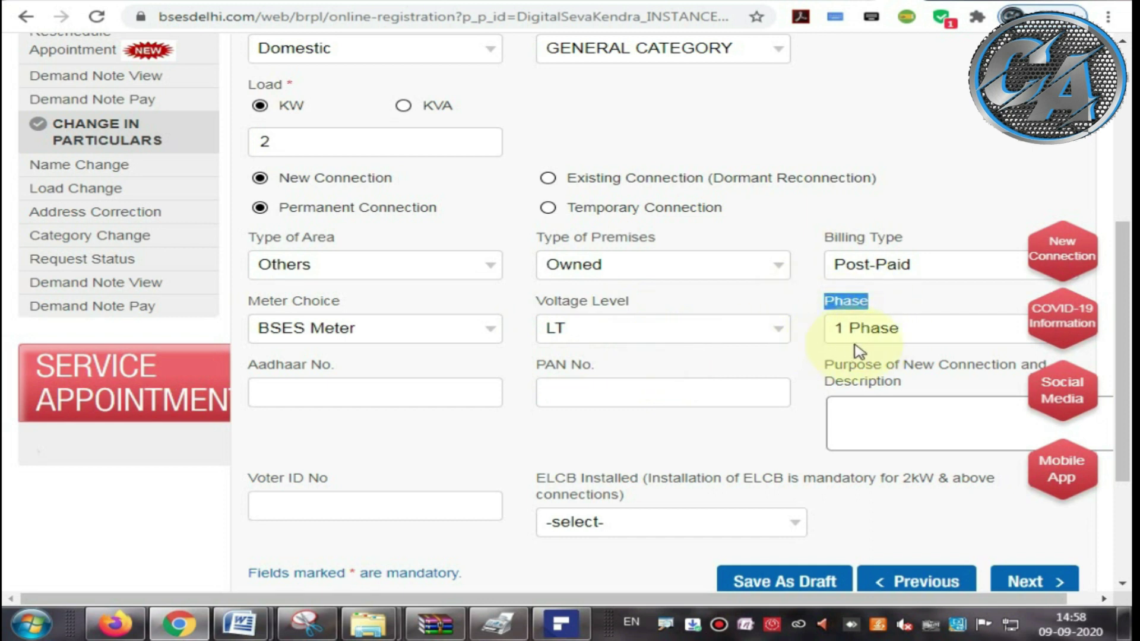
click(760, 368)
scroll(763, 368, down, 3)
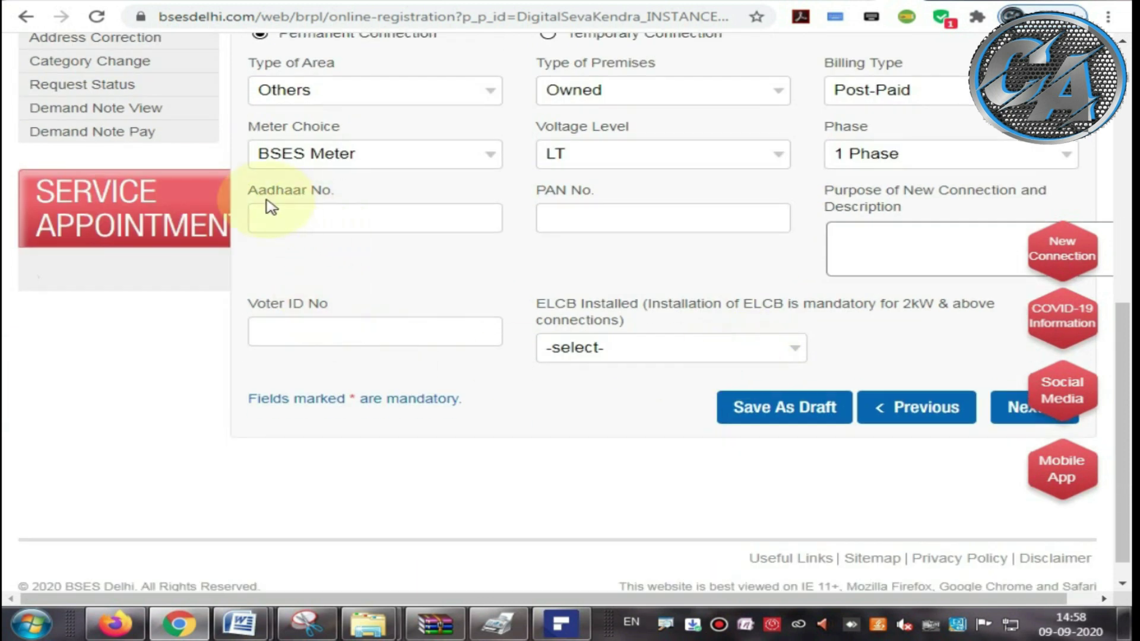
drag(249, 191, 341, 199)
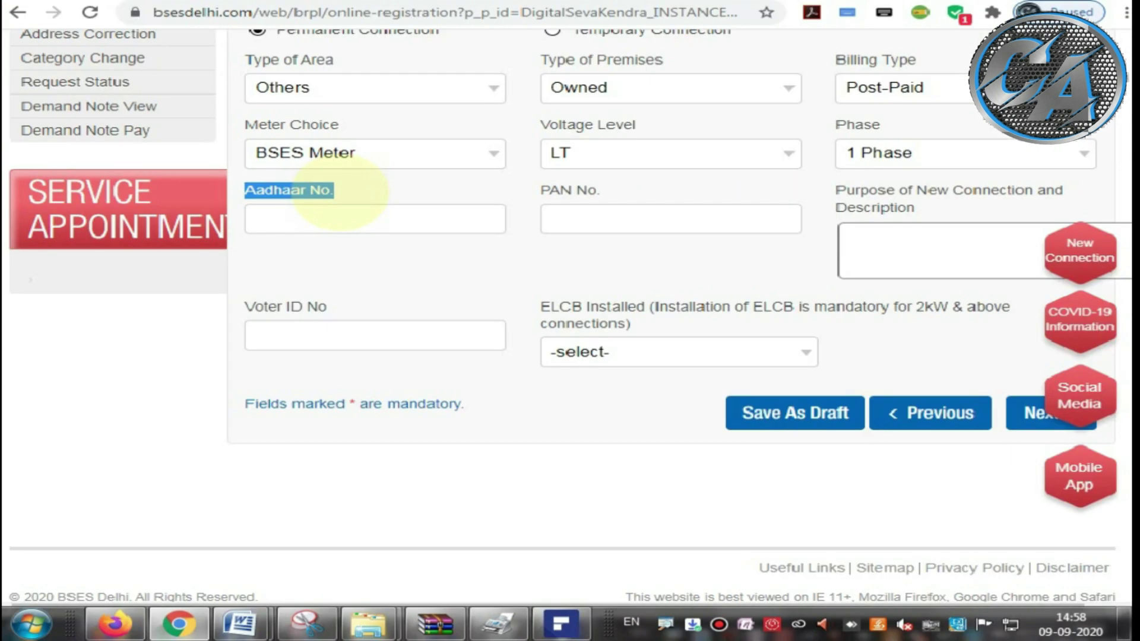
Step: Enter the applicant's Aadhaar number in the Aadhaar No. field
click(343, 217)
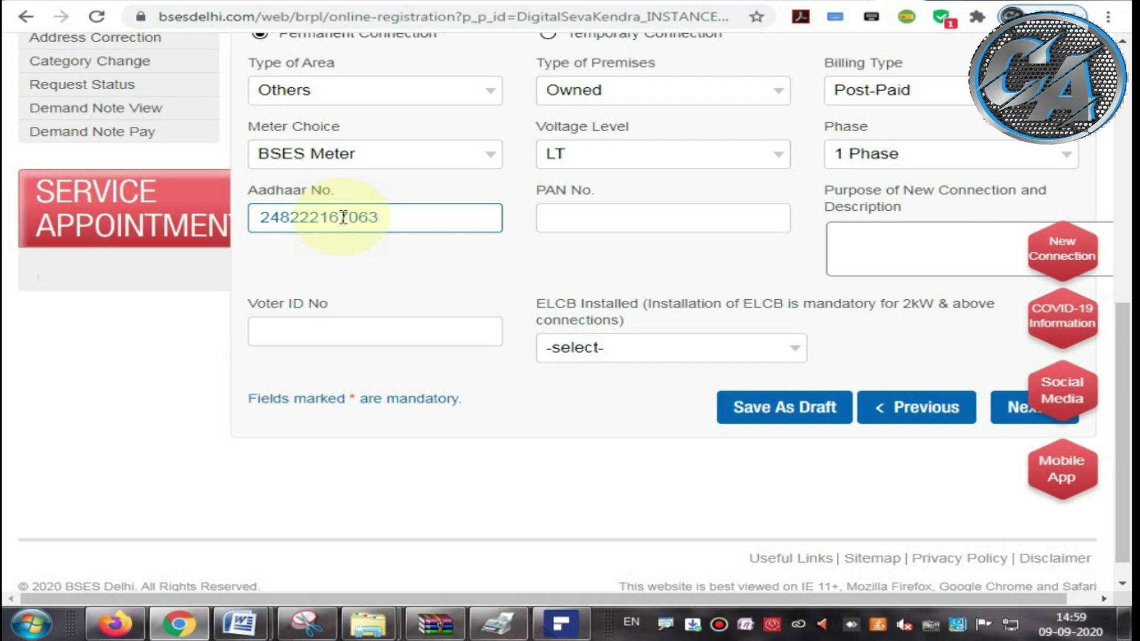
click(386, 280)
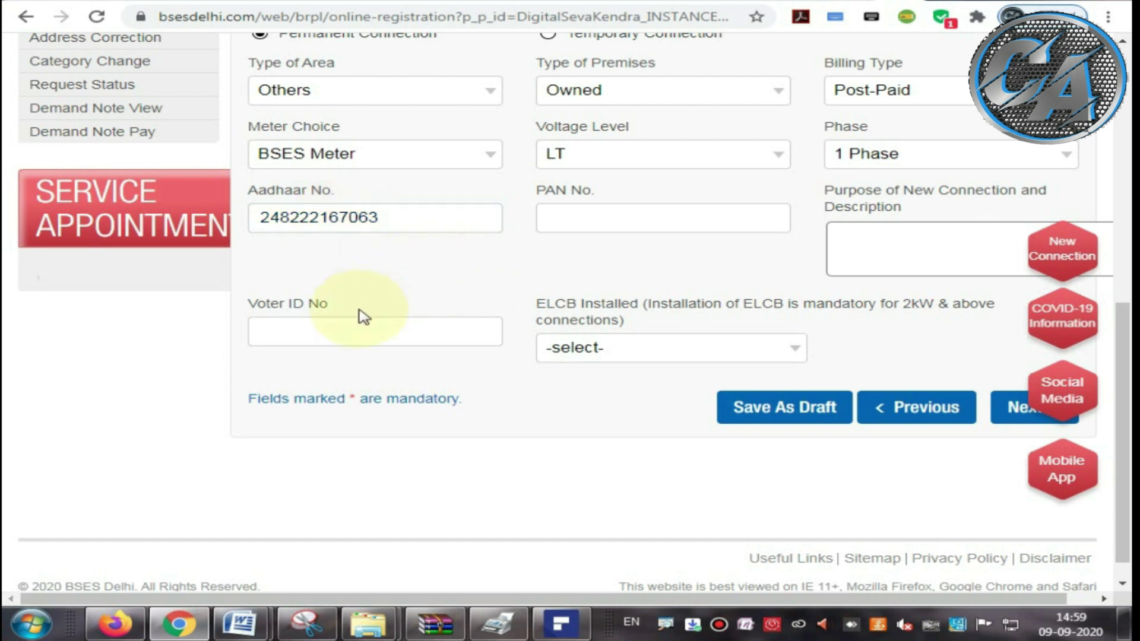
drag(260, 309, 326, 306)
drag(536, 190, 590, 193)
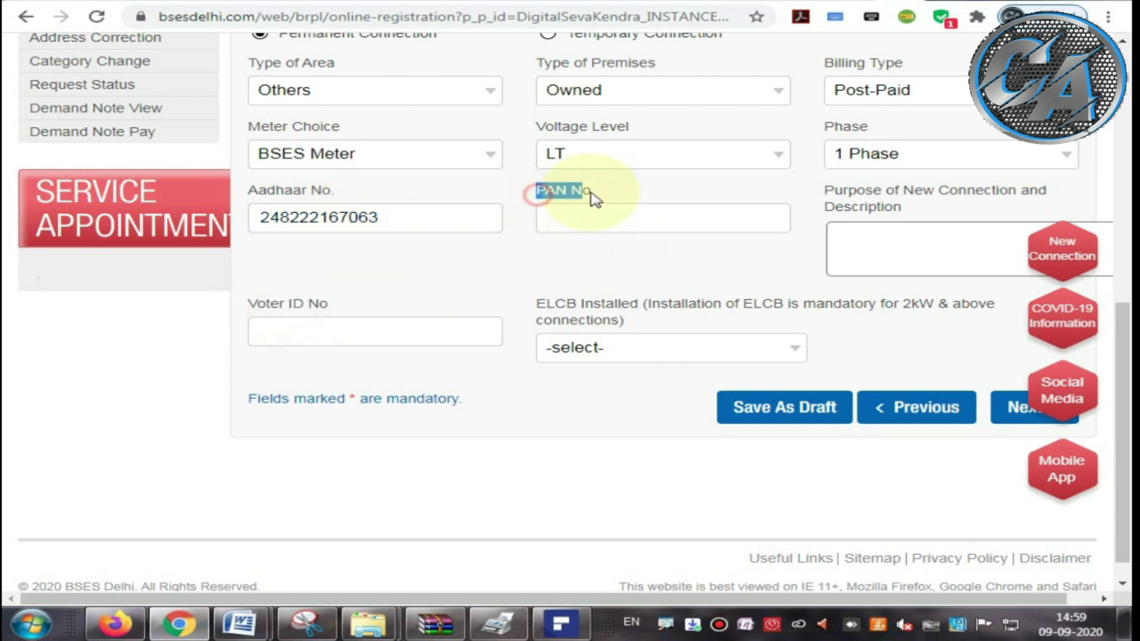
click(600, 274)
click(914, 247)
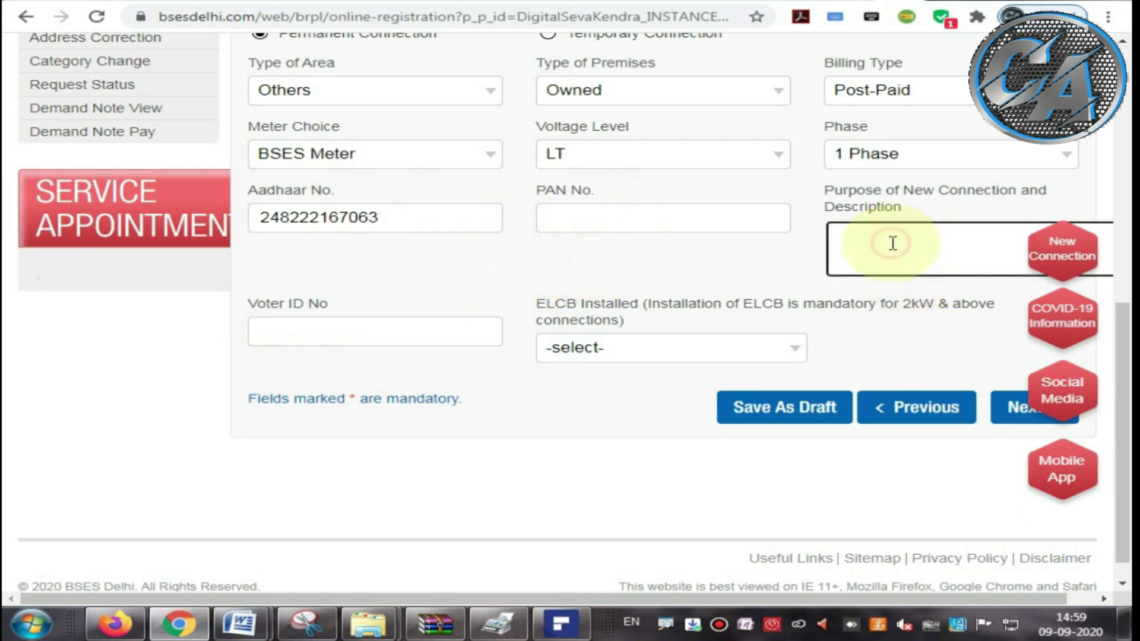
drag(825, 189, 924, 203)
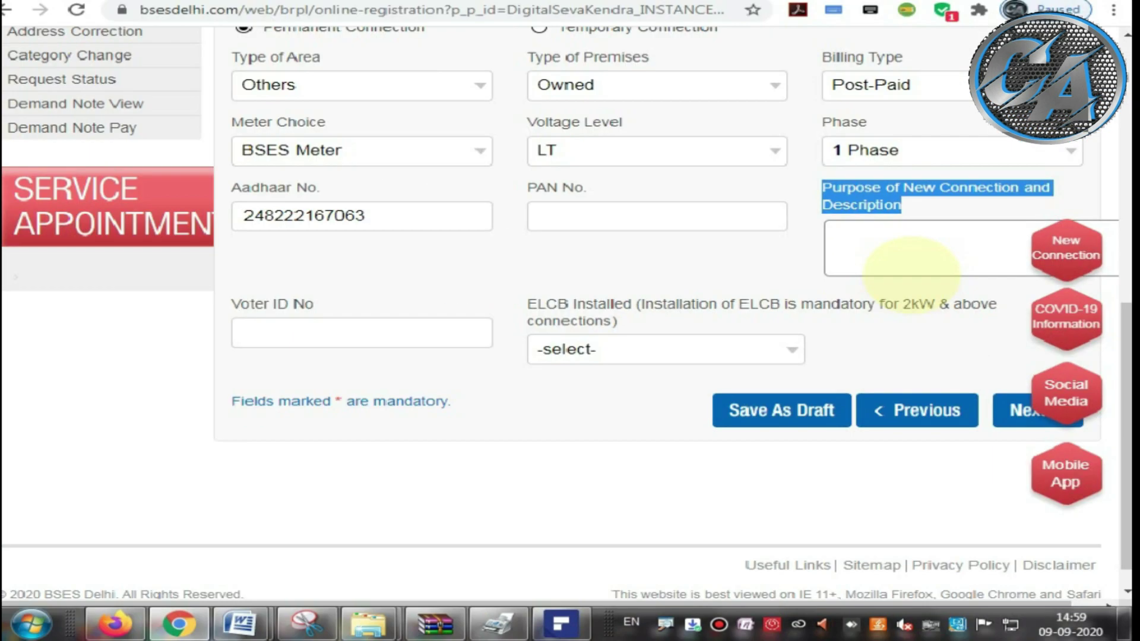
Step: Enter 'NEW METER REQUIRED' as the purpose of the new connection
click(861, 260)
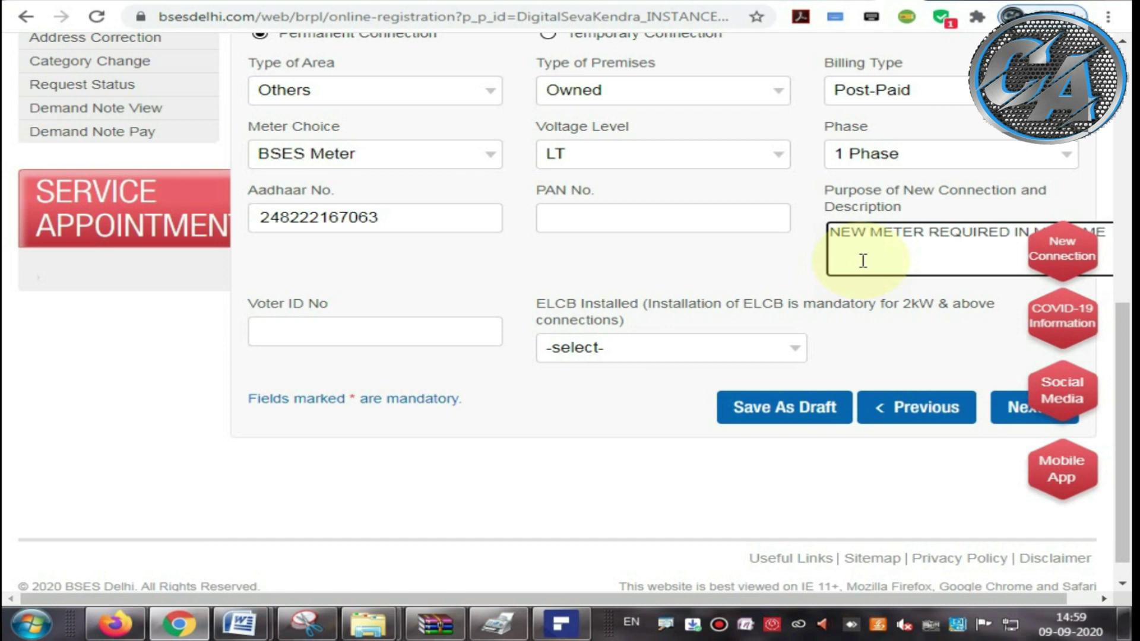
scroll(572, 267, up, 2)
scroll(546, 297, down, 2)
Step: Set ELCB Installed to Yes and save the form as a draft
drag(537, 302, 834, 330)
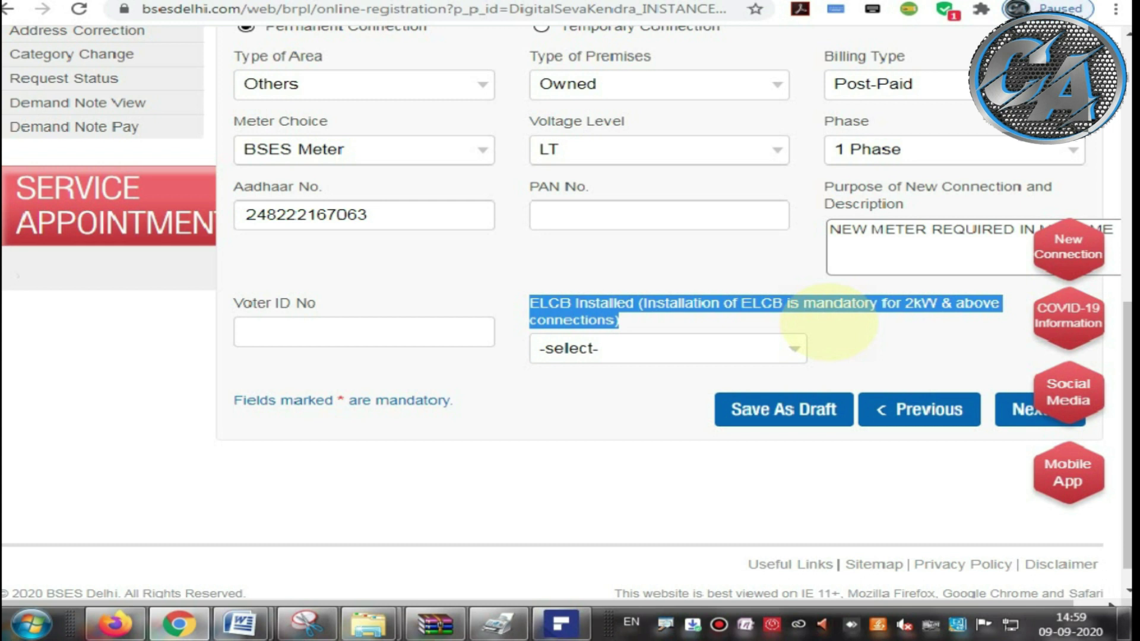
click(723, 328)
click(626, 349)
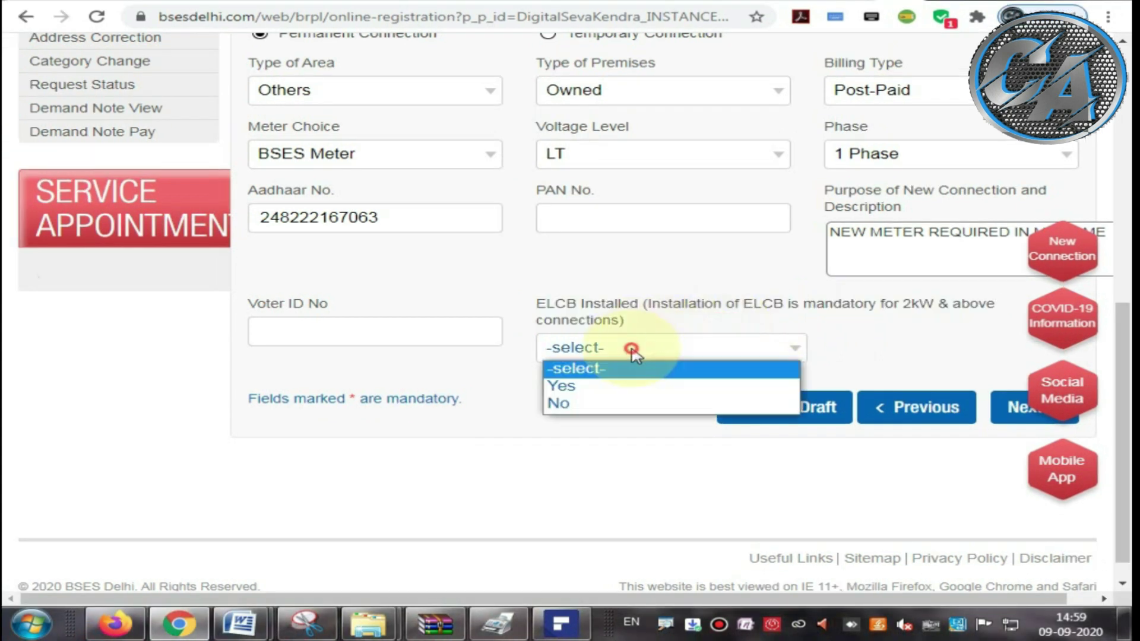
click(588, 386)
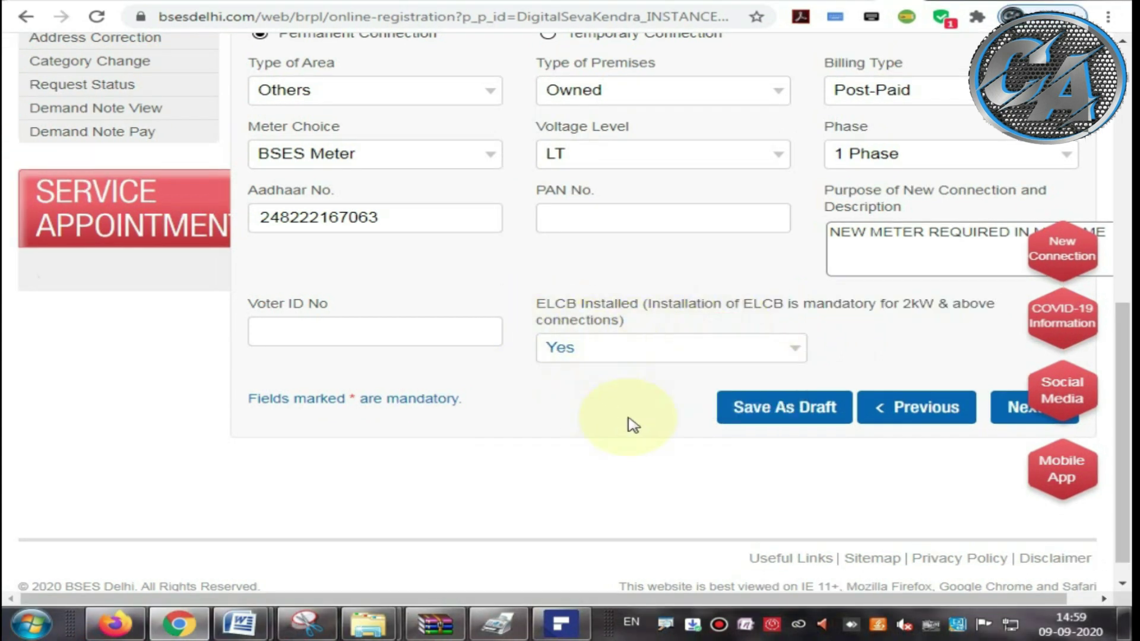
click(784, 409)
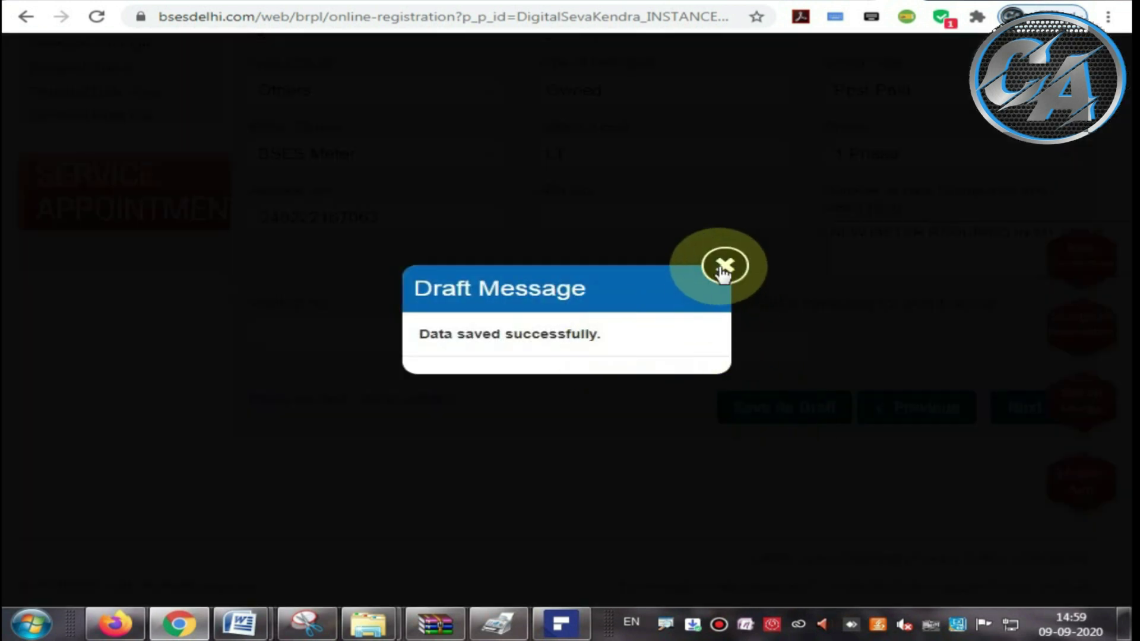
Step: Dismiss the data-saved message, save the category details as a draft again, and dismiss it
click(723, 265)
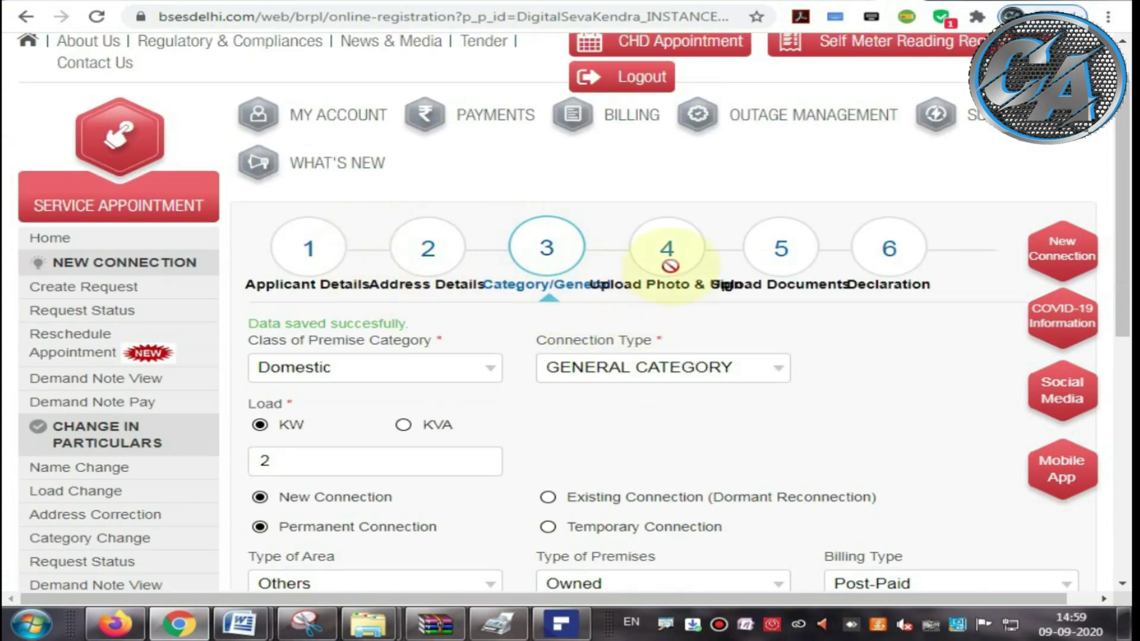
scroll(697, 294, down, 5)
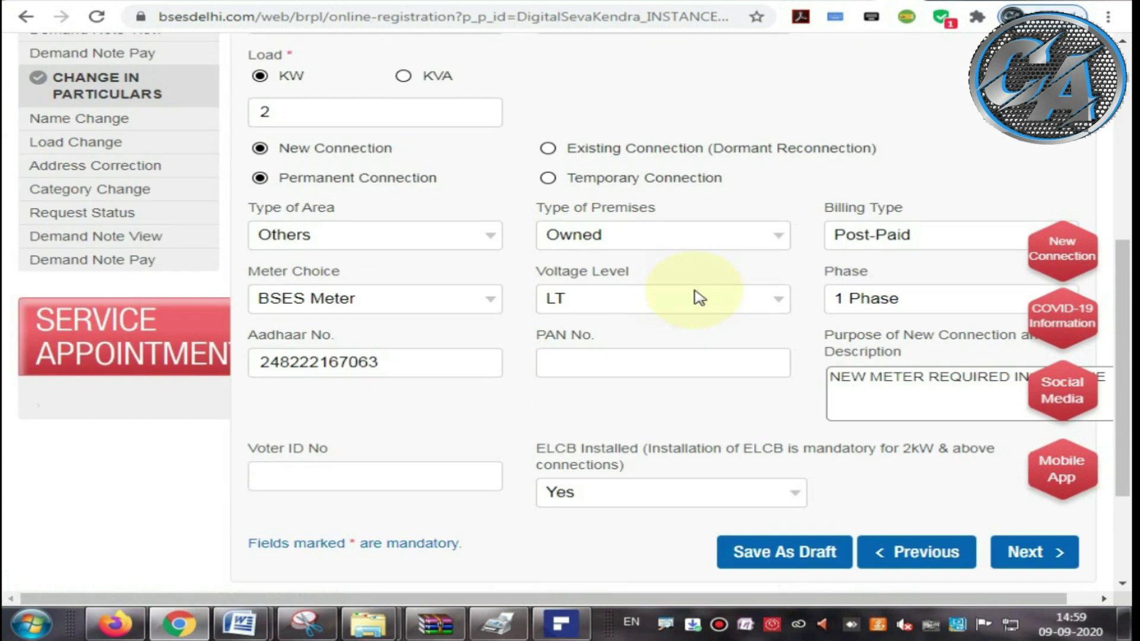
scroll(699, 297, down, 3)
click(790, 380)
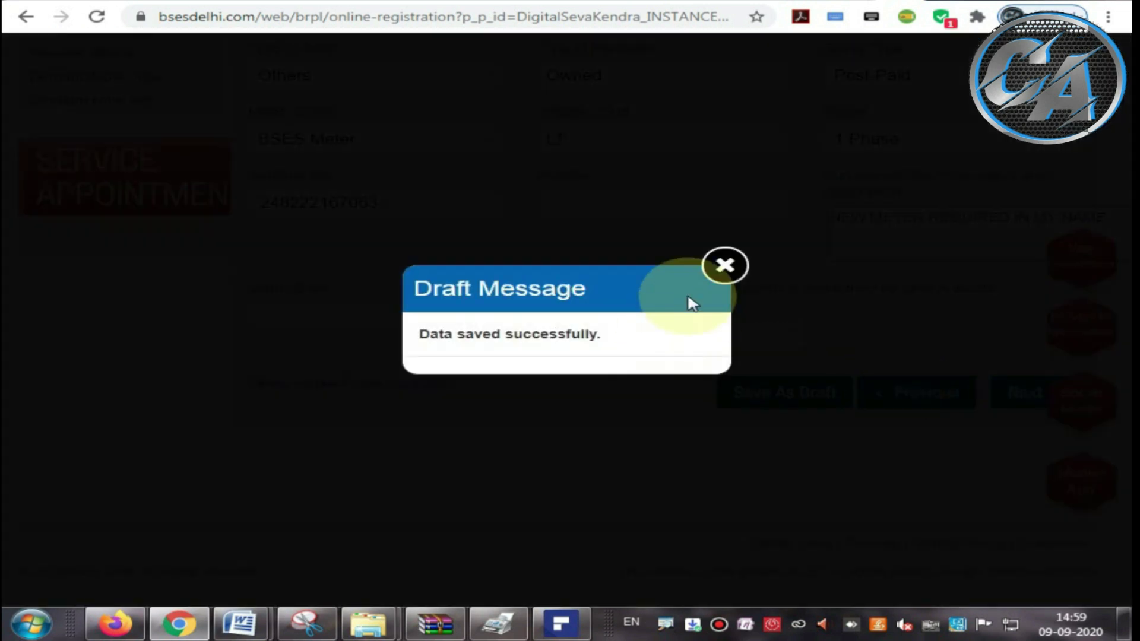
click(722, 274)
Step: Continue to the Photo Proof & Signature upload step
click(1016, 408)
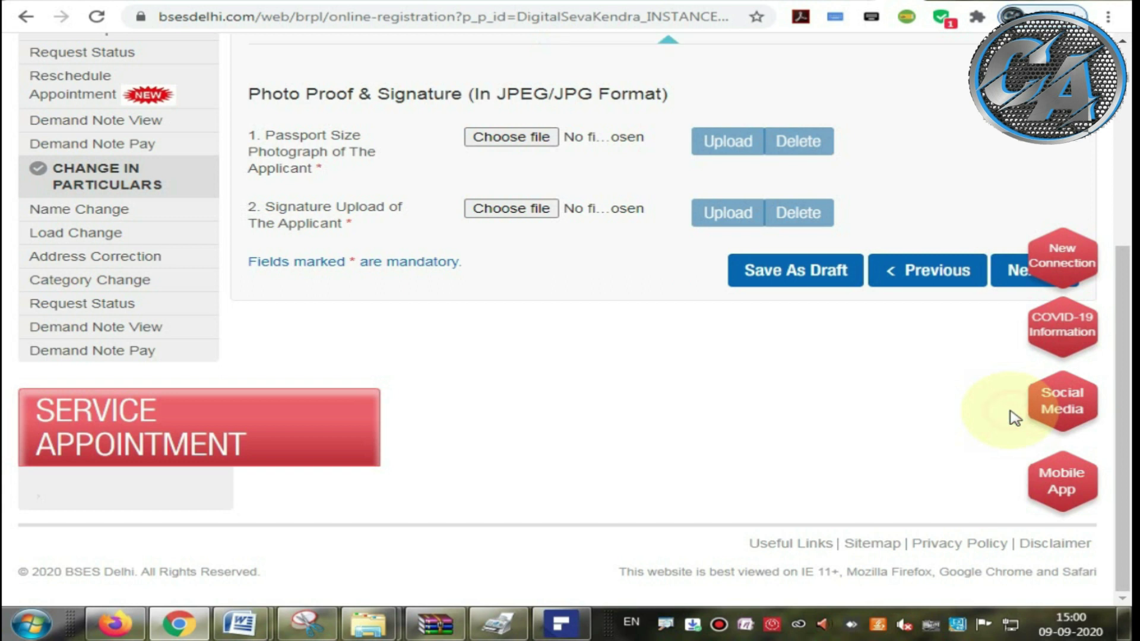
scroll(594, 397, up, 4)
drag(250, 393, 331, 445)
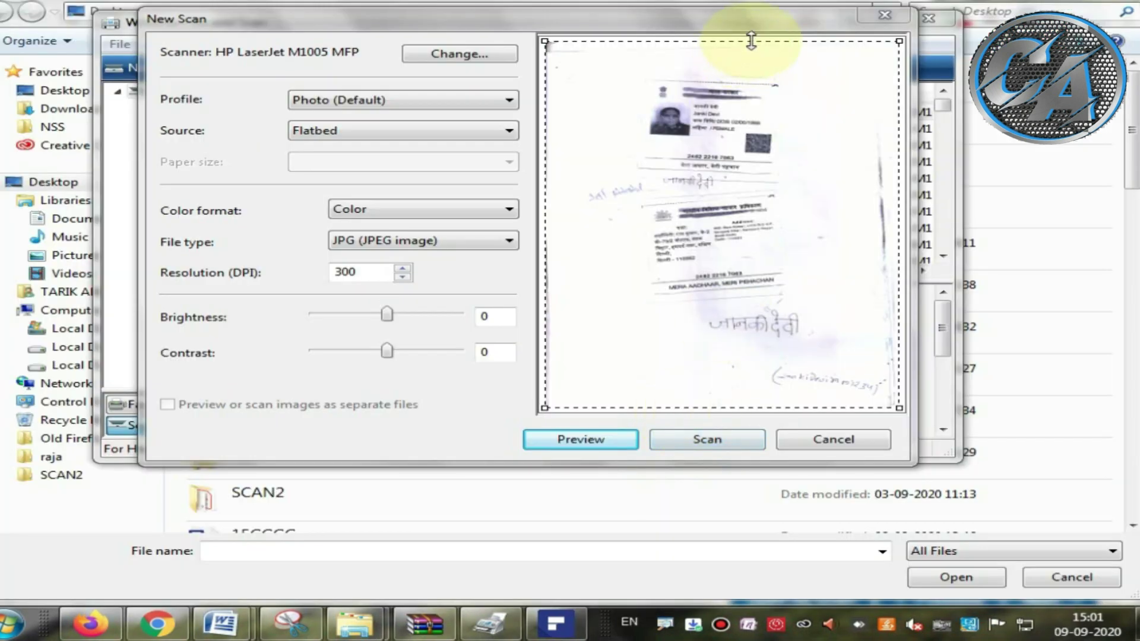
Step: Crop the scan area tightly around the handwritten signature and scan it
drag(751, 40, 754, 293)
drag(728, 408, 726, 357)
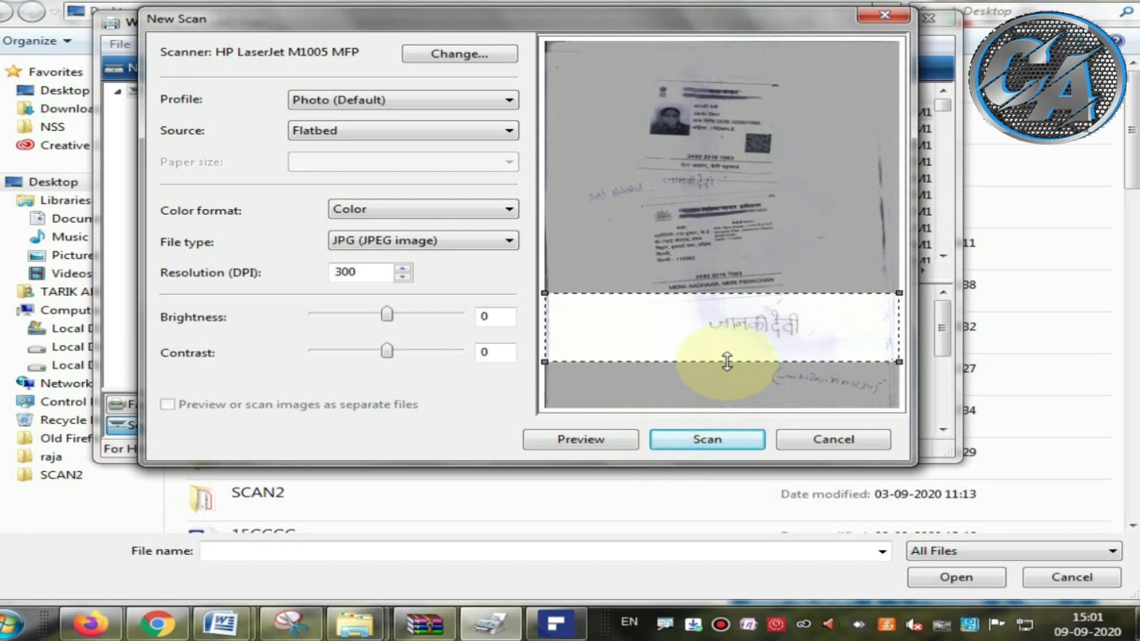
drag(544, 335, 651, 339)
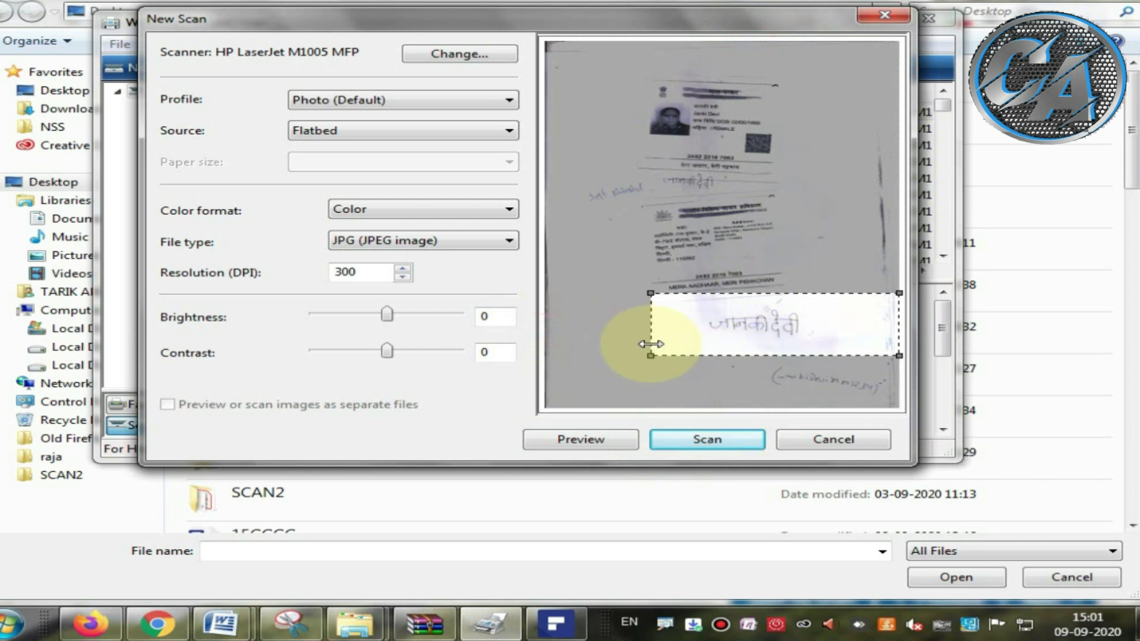
drag(896, 331, 839, 333)
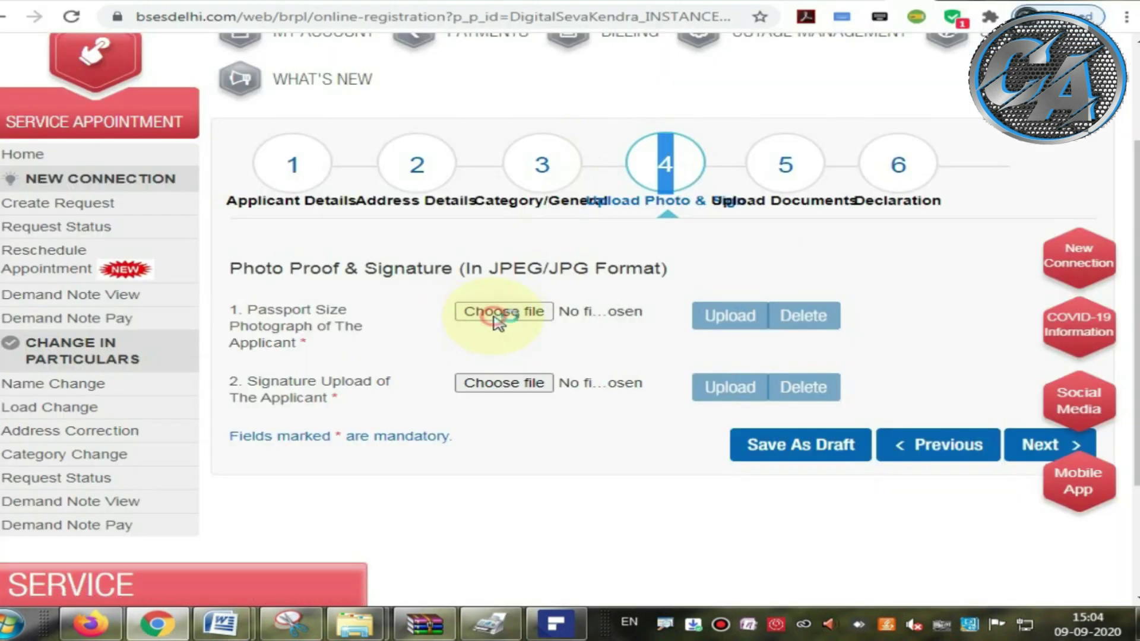
click(497, 315)
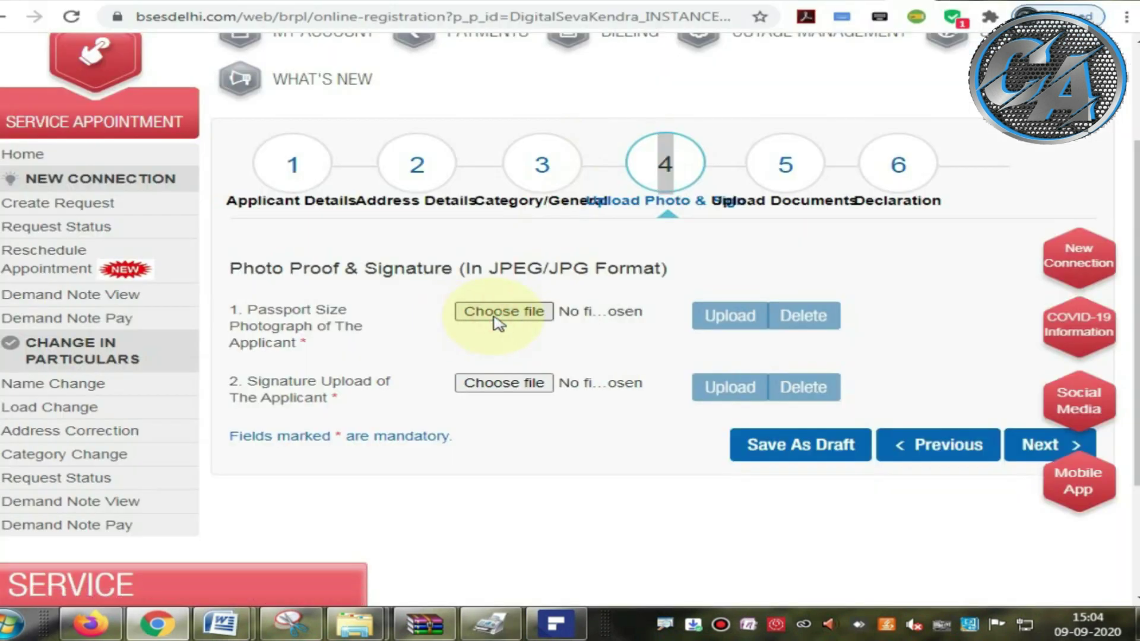
Step: Select the 'jan' photo file and upload it as the passport-size photograph
text(jan)
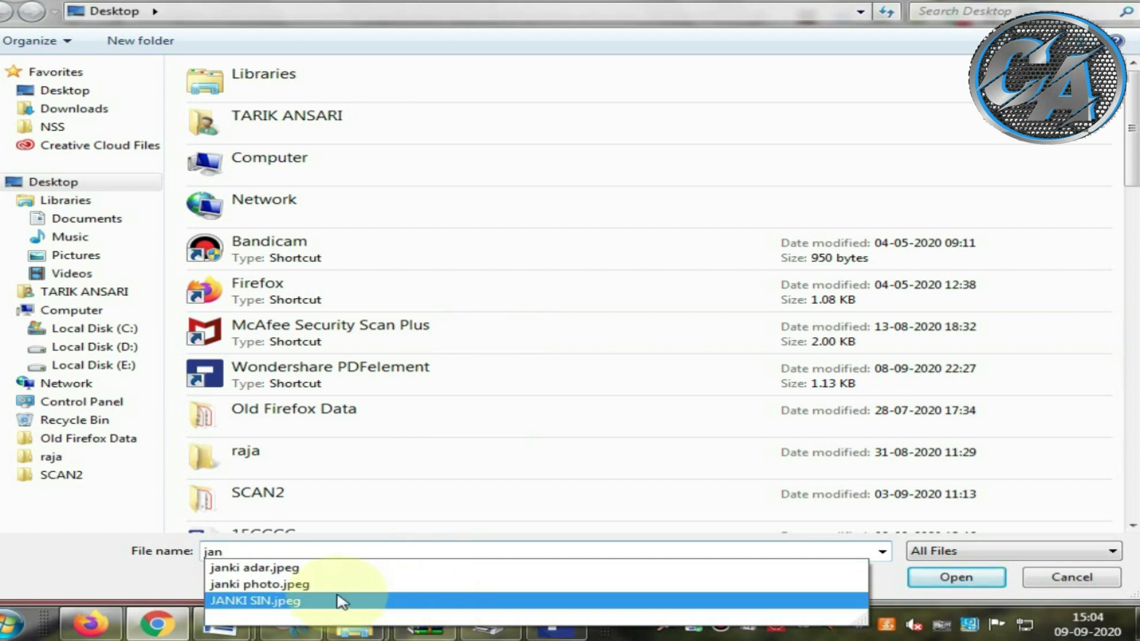
click(286, 584)
click(951, 579)
click(732, 319)
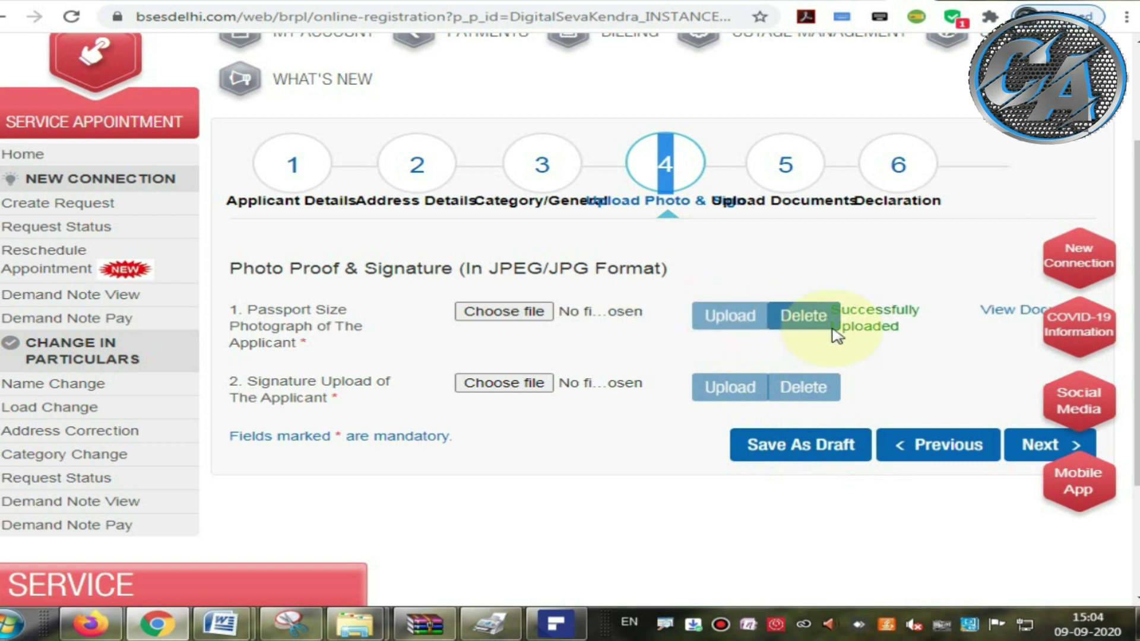
drag(840, 304, 915, 349)
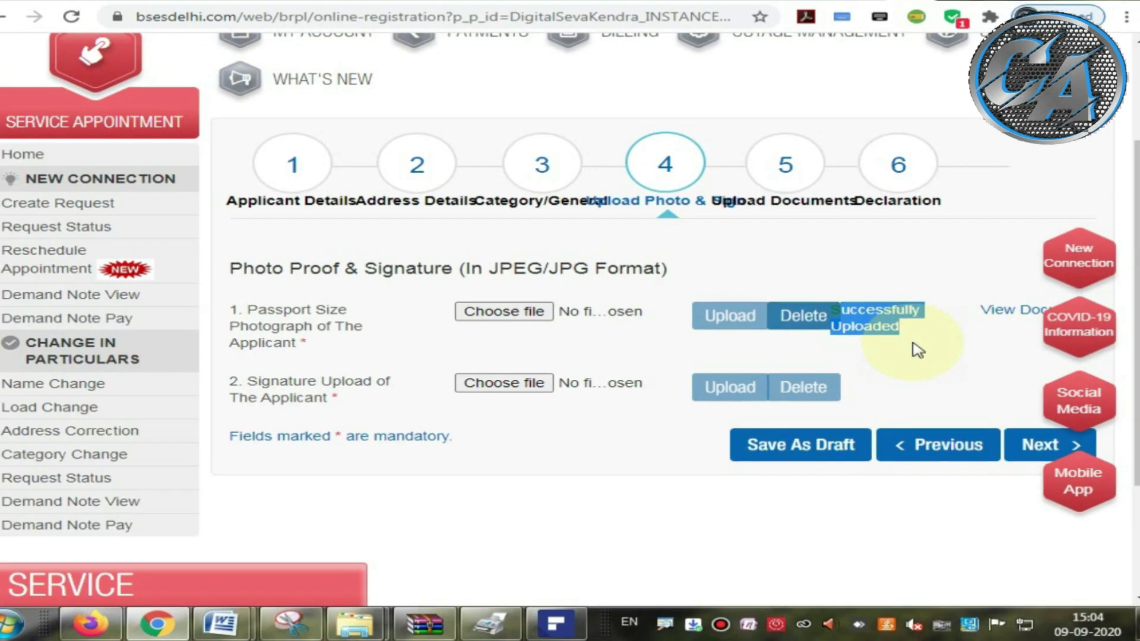
click(584, 415)
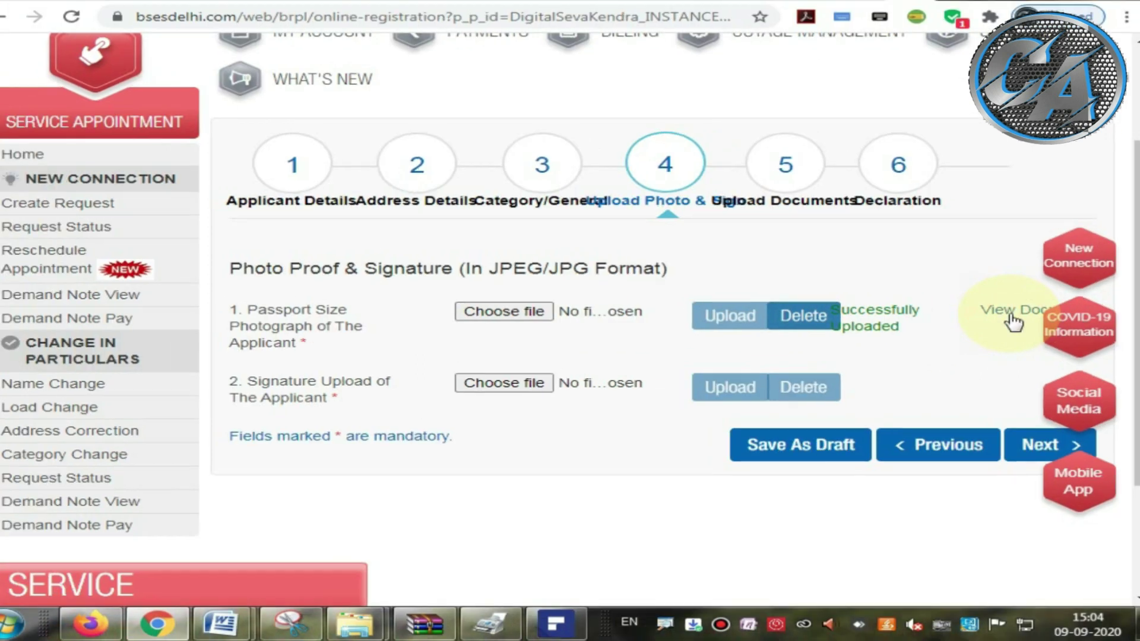
Step: Upload the 'jank' signature image, then save the application as a draft
drag(276, 378, 357, 405)
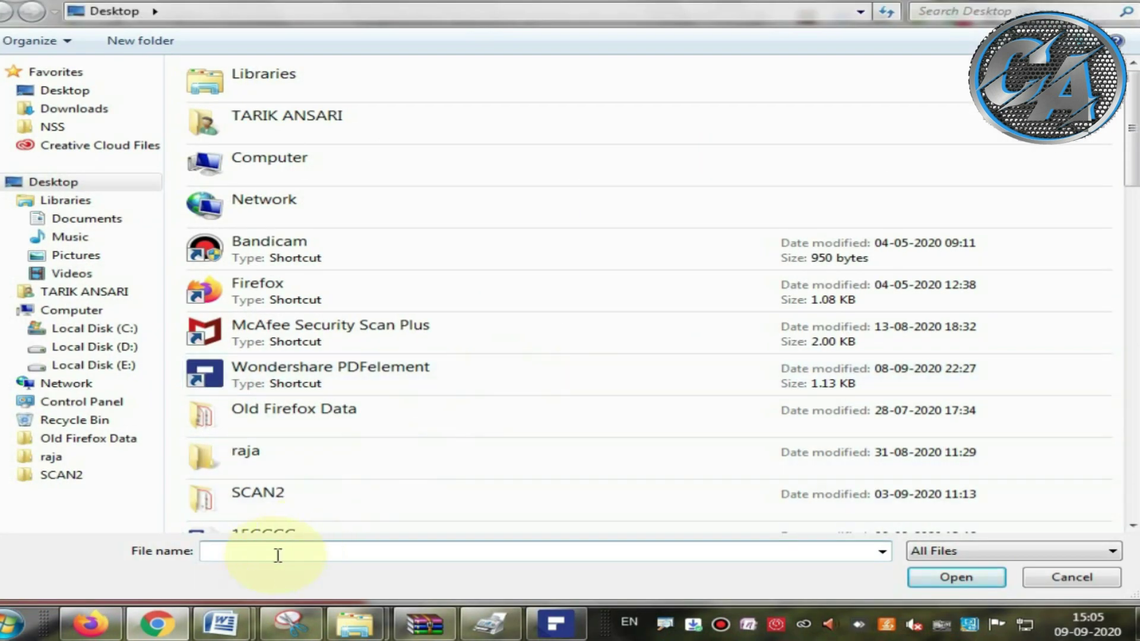
click(278, 555)
text(janki)
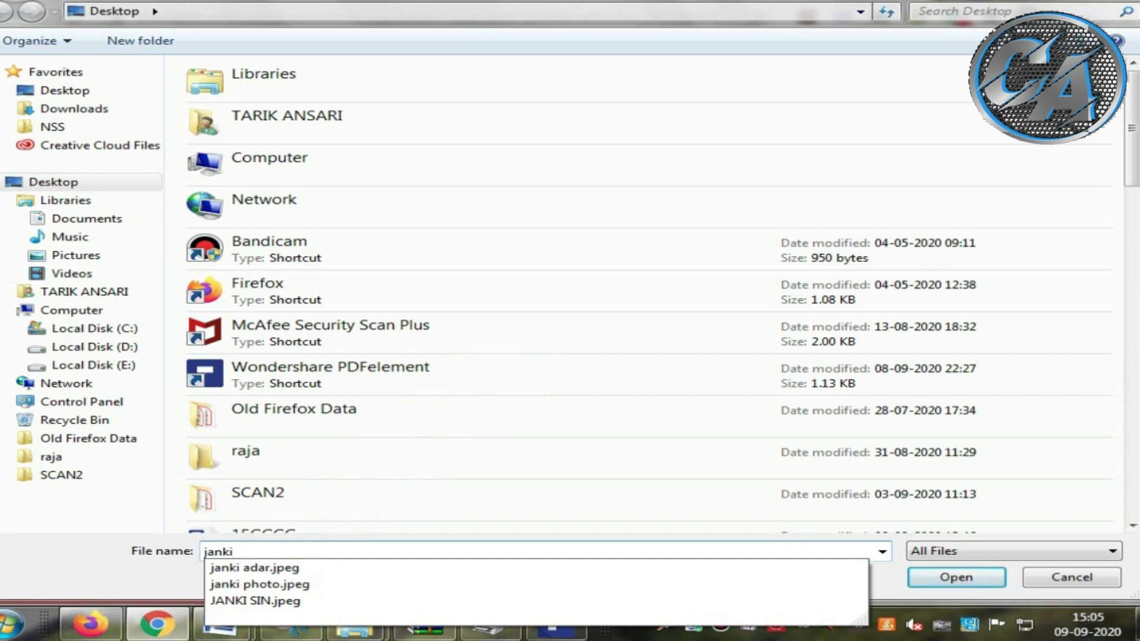
click(285, 602)
click(943, 577)
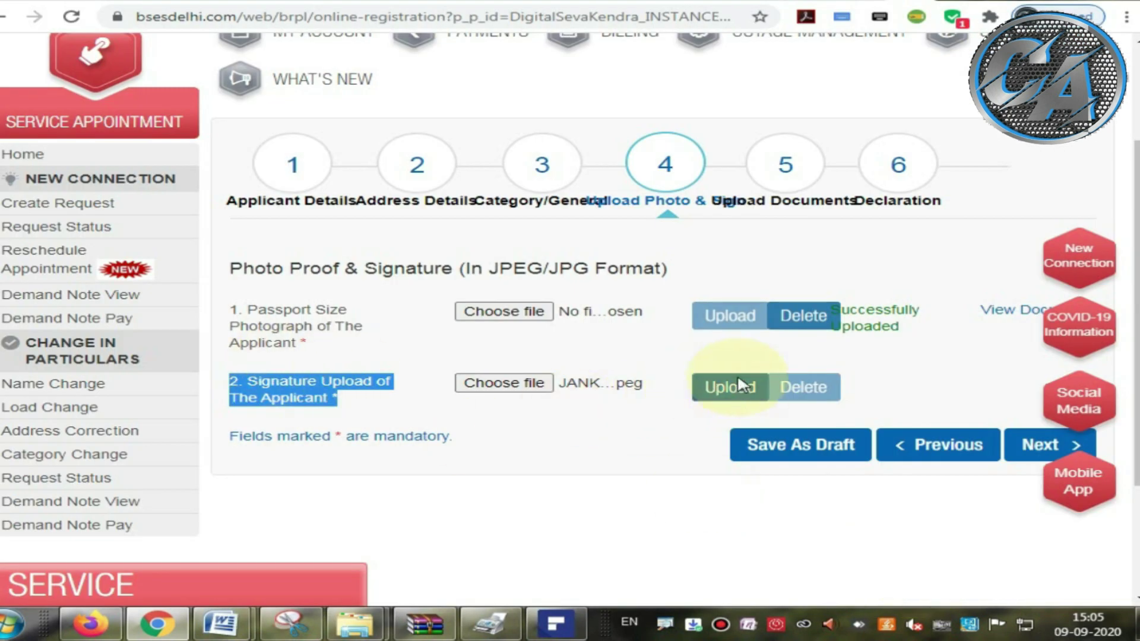
click(735, 388)
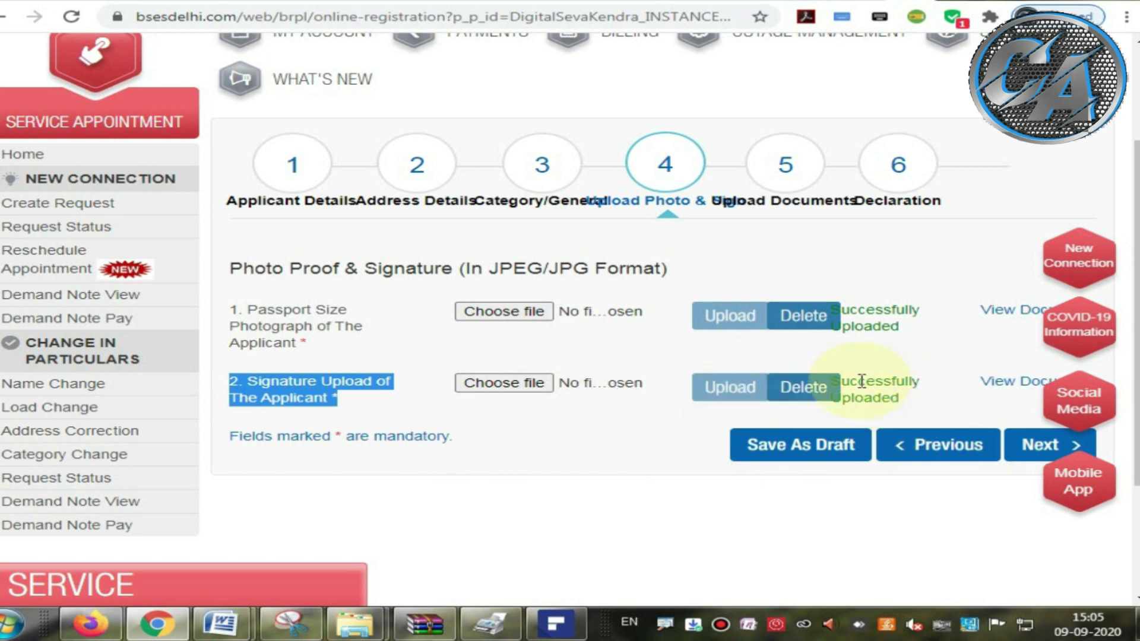
click(862, 381)
drag(971, 380, 1020, 383)
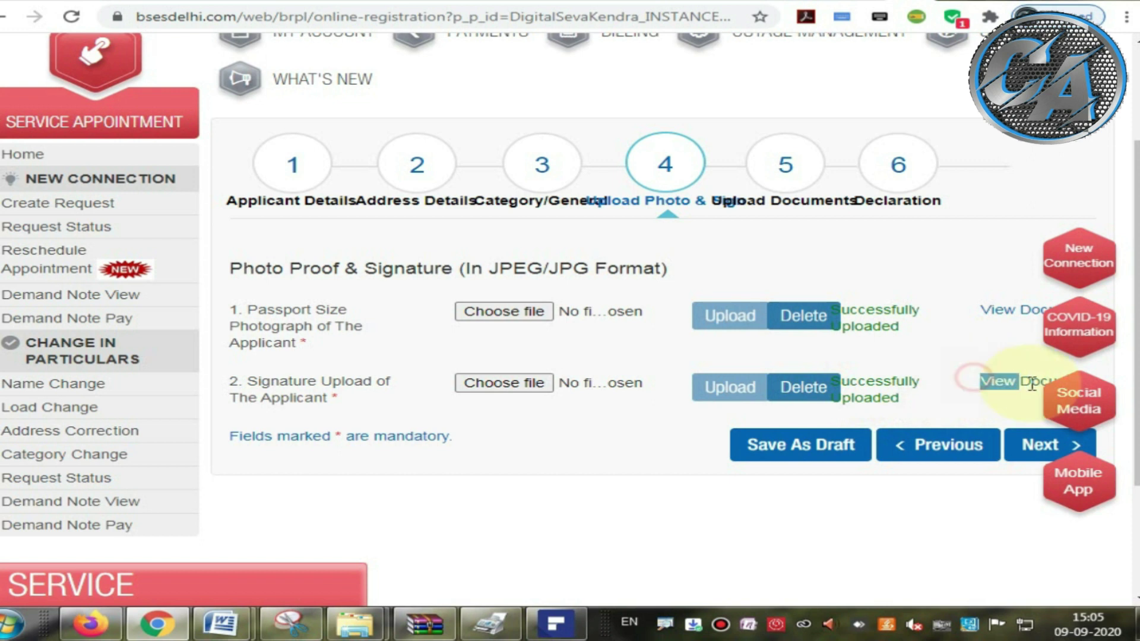
click(999, 393)
click(814, 453)
Step: Dismiss the draft-saved message and proceed to the Upload Documents step
click(725, 263)
scroll(698, 279, down, 3)
click(1027, 272)
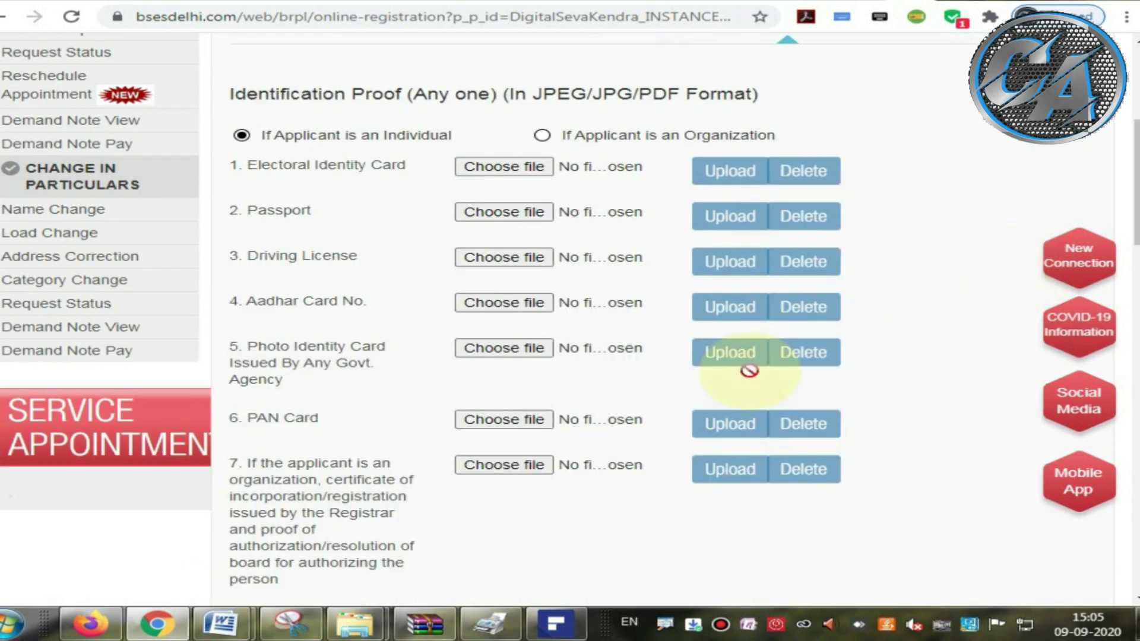
scroll(750, 371, up, 2)
drag(236, 182, 749, 183)
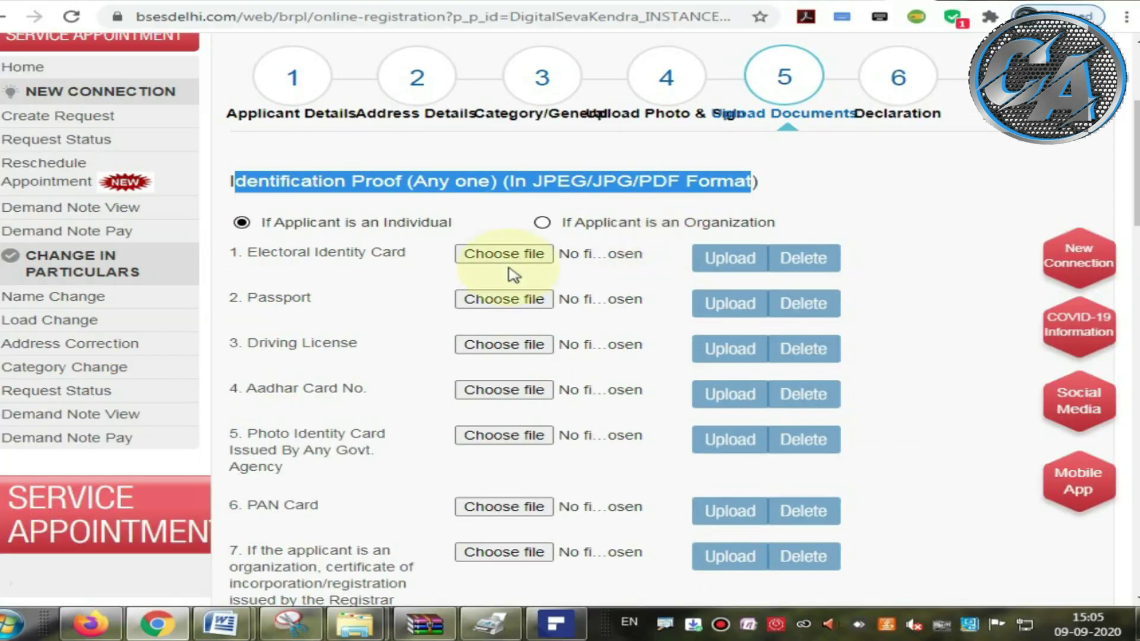
Step: Upload the 'jank' image as the Aadhar Card identification proof
drag(342, 404, 475, 404)
click(486, 393)
text(janki)
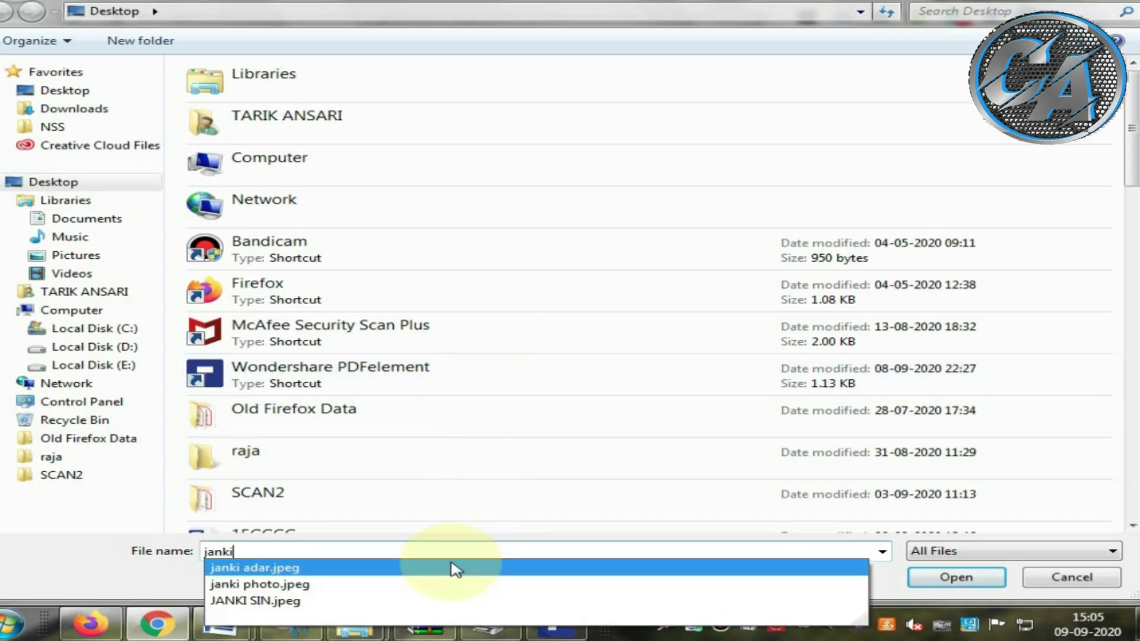
click(456, 569)
click(956, 577)
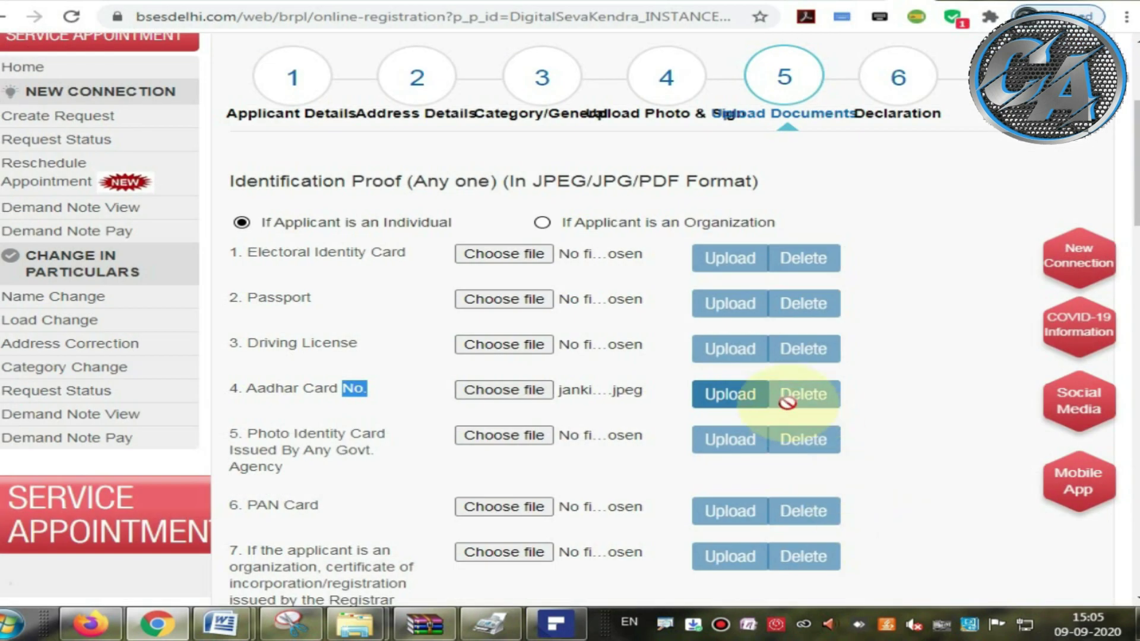
click(729, 396)
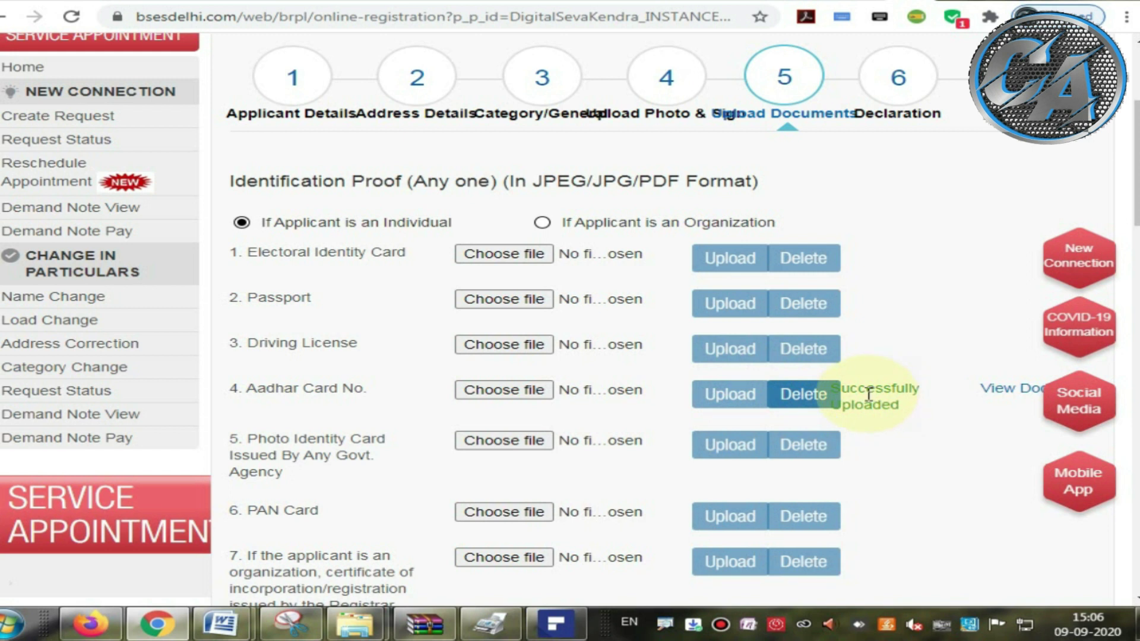
drag(942, 388, 1038, 396)
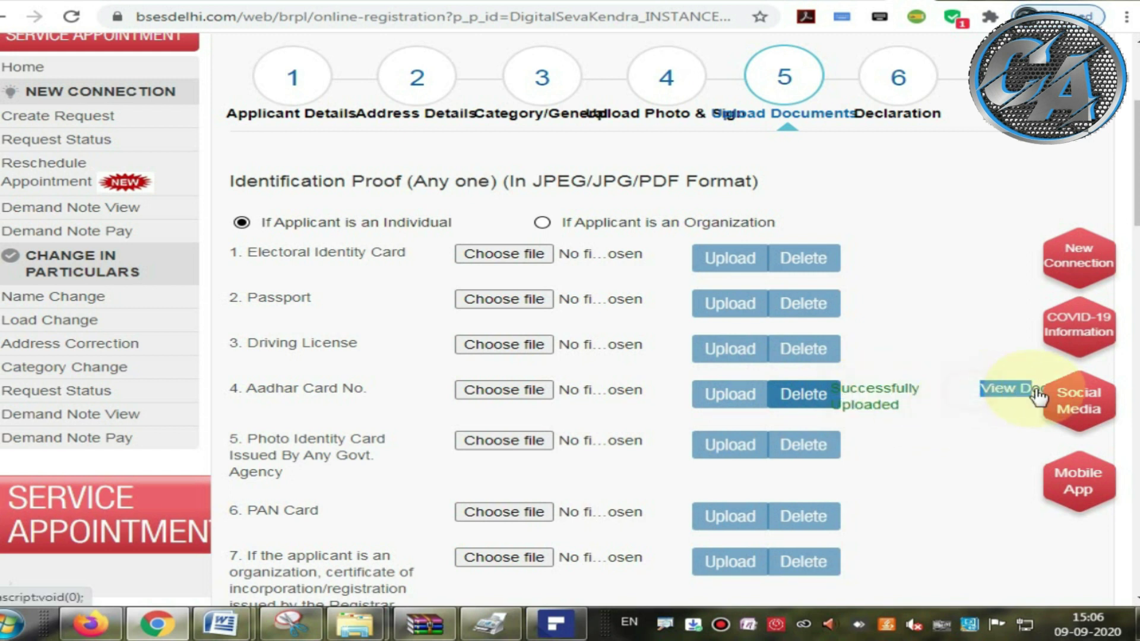
Step: Scroll to the Under Ownership Proof (In PDF Format) section and review its Allotment Letter item
scroll(1131, 196, down, 1)
drag(1133, 204, 1133, 327)
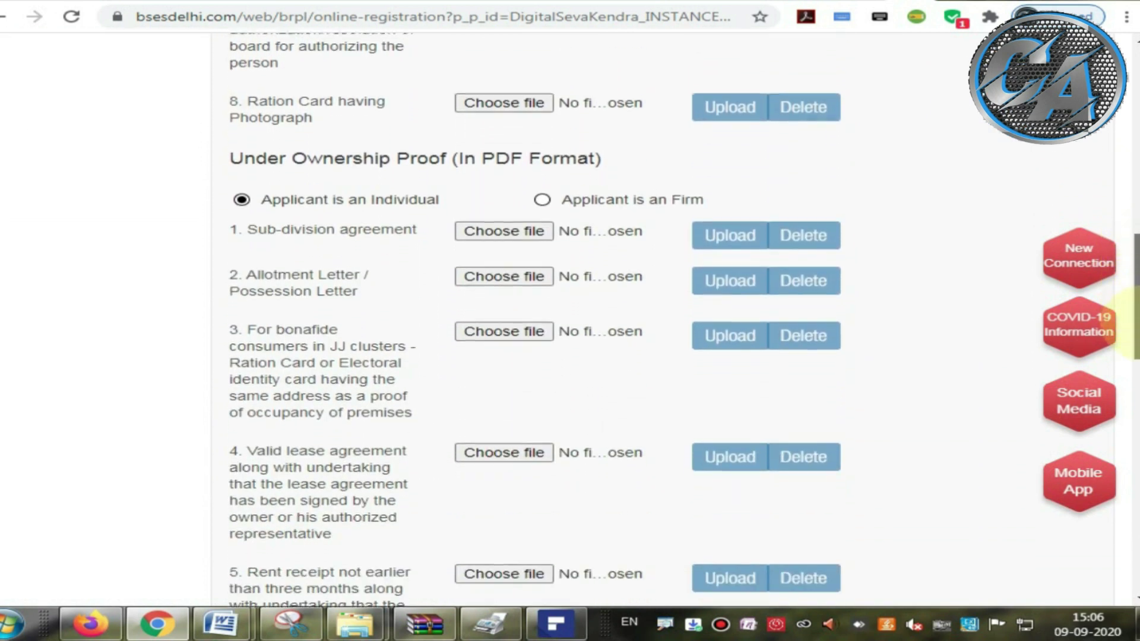
drag(1133, 269, 1131, 341)
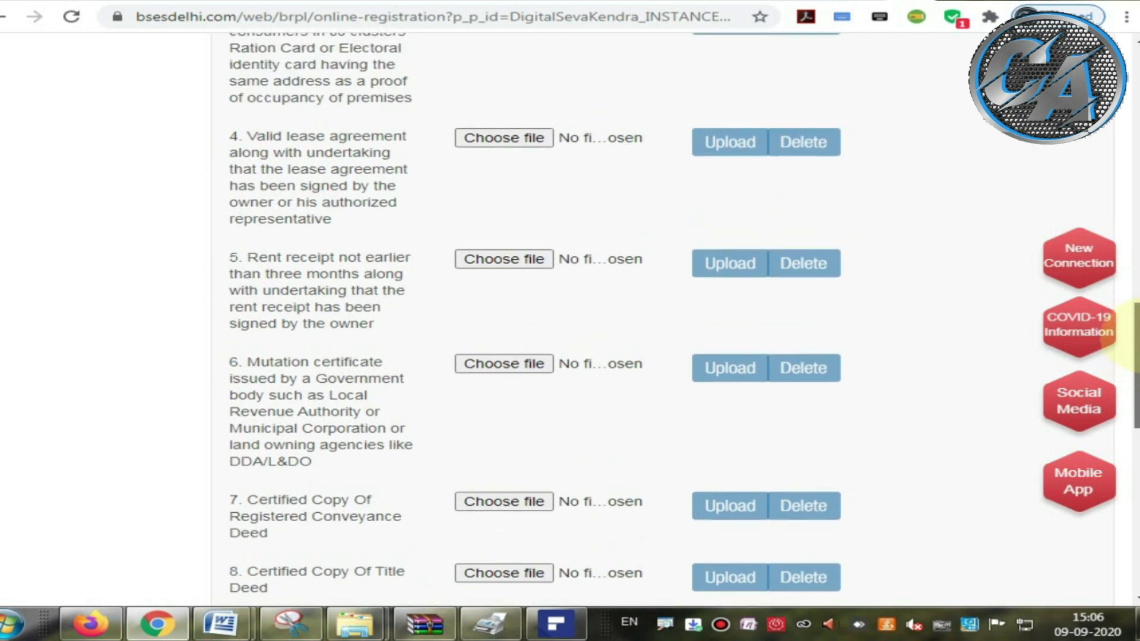
drag(1132, 338, 1131, 271)
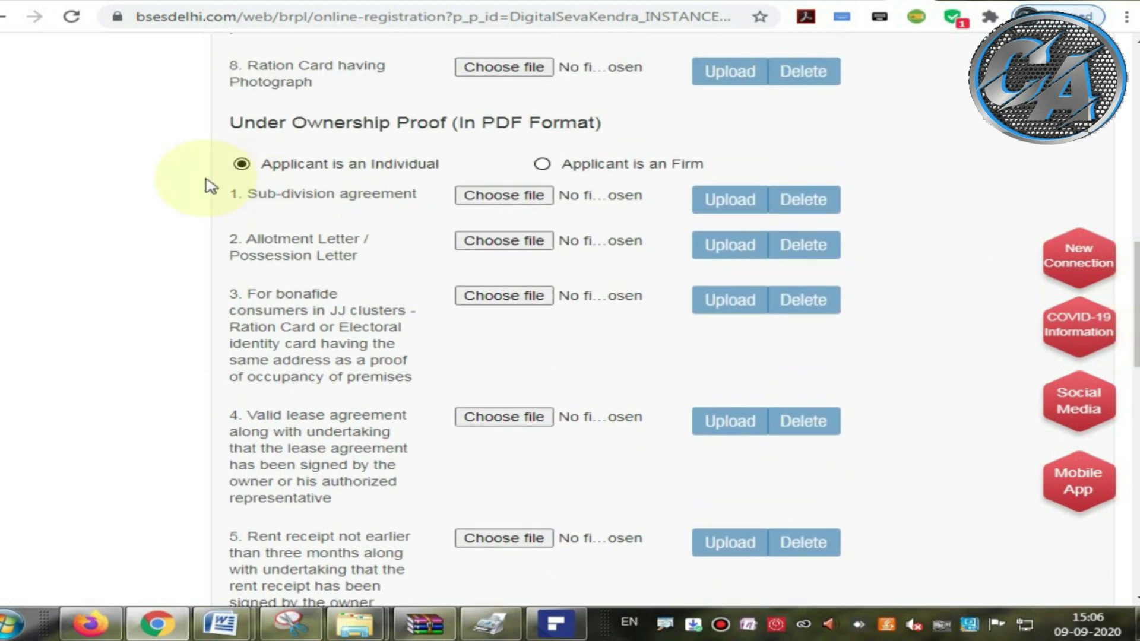
click(231, 123)
drag(284, 125, 583, 128)
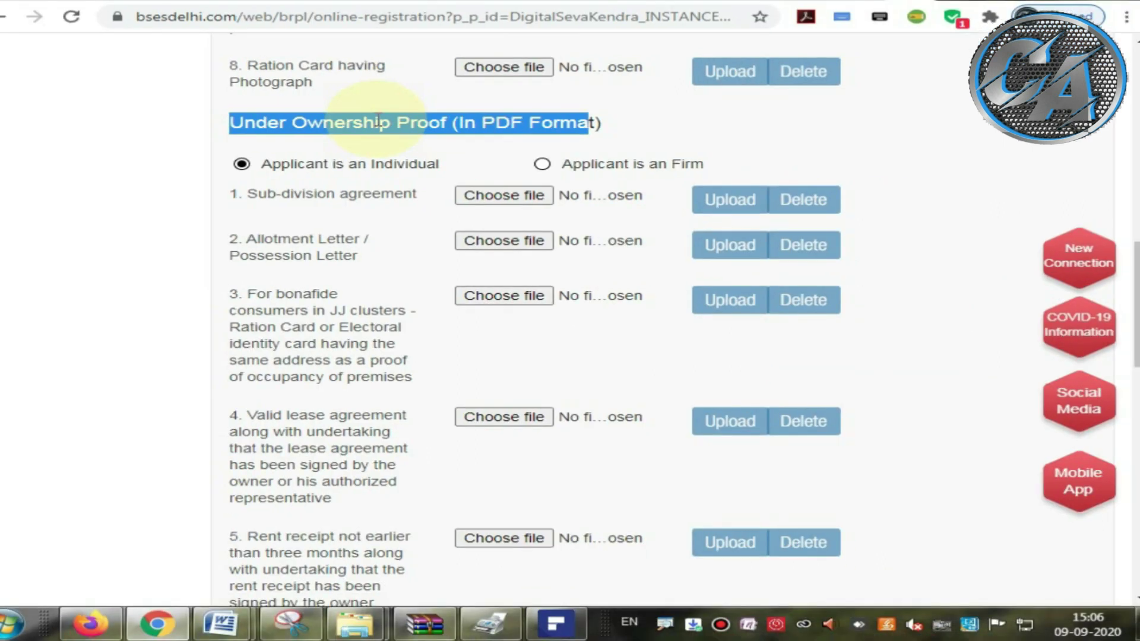
click(477, 151)
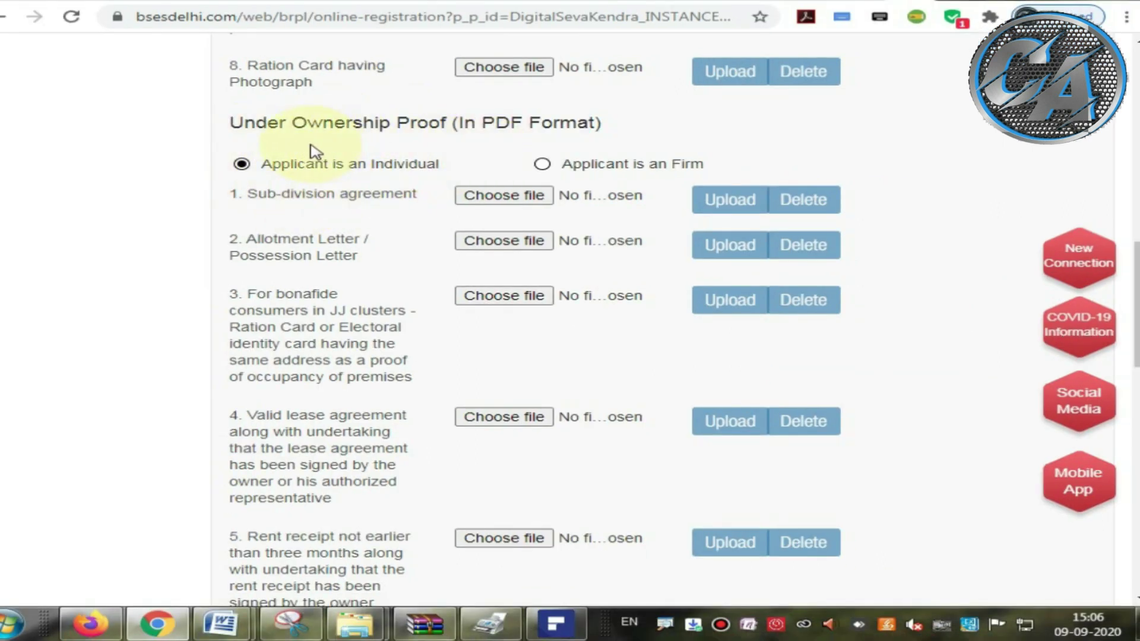
drag(230, 123, 579, 122)
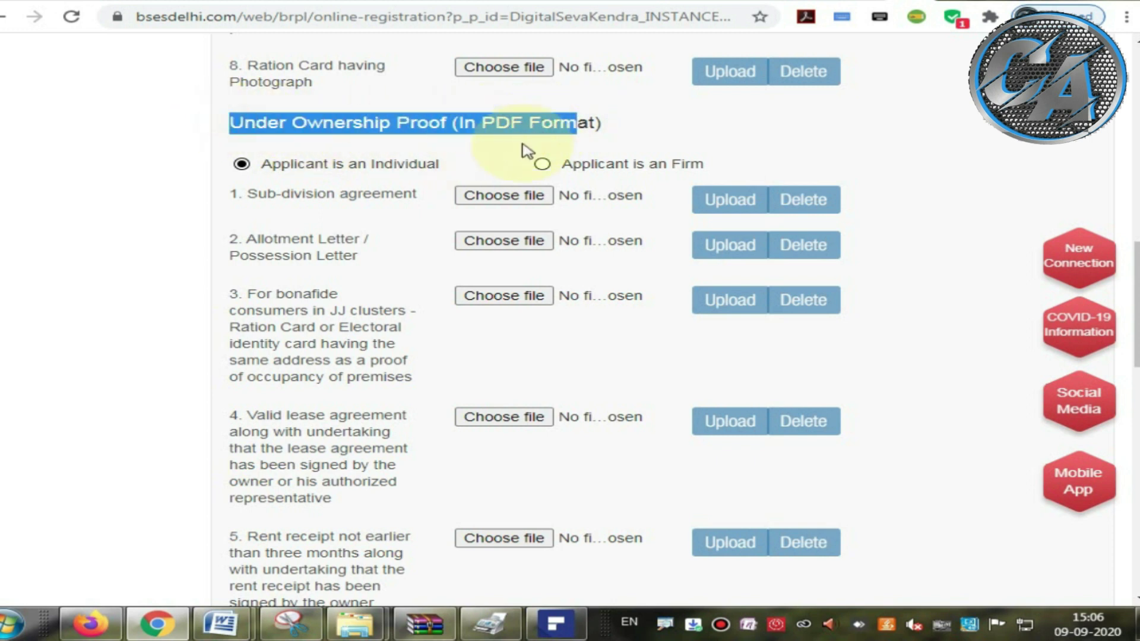
drag(240, 239, 364, 265)
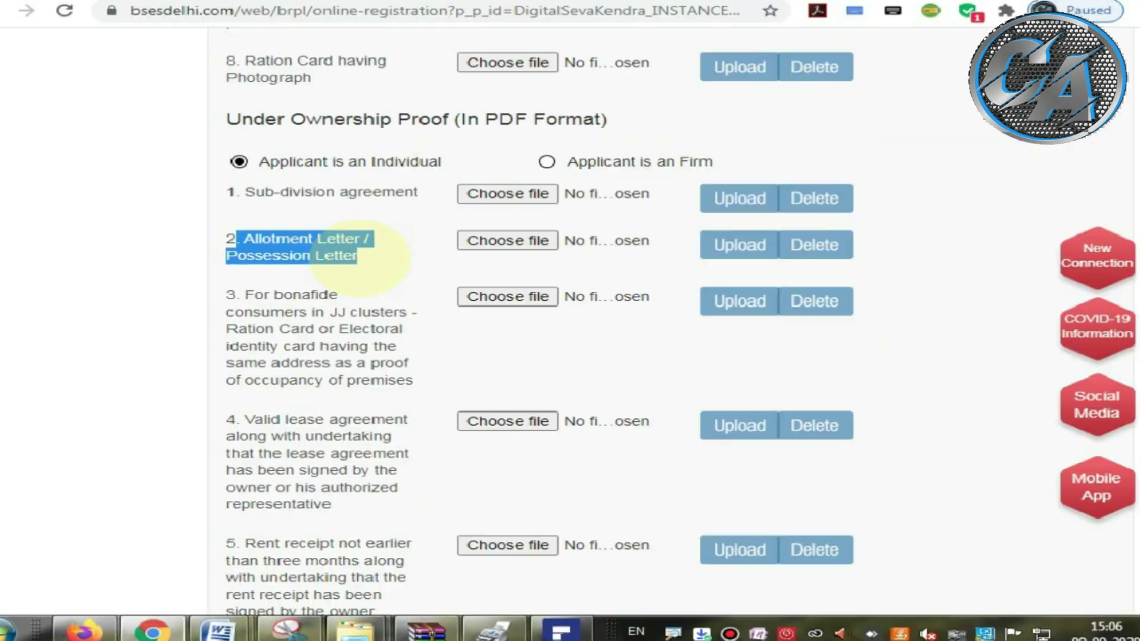
Step: Choose the 'su' PDF for Allotment Letter / Possession Letter, triggering the under-5 MB warning
click(502, 241)
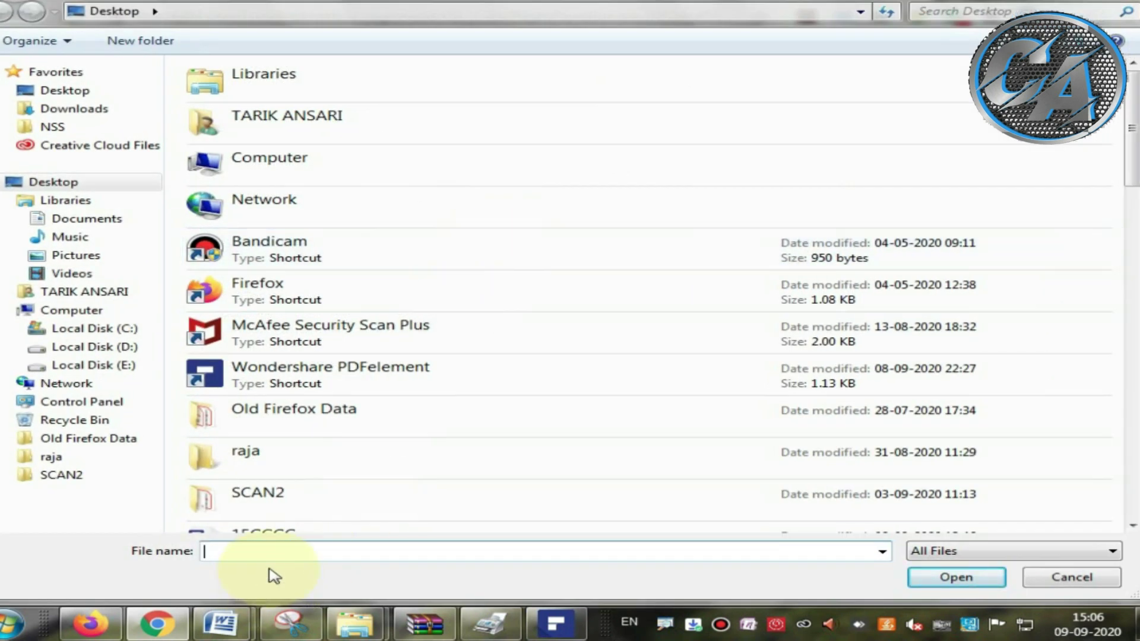
text(su)
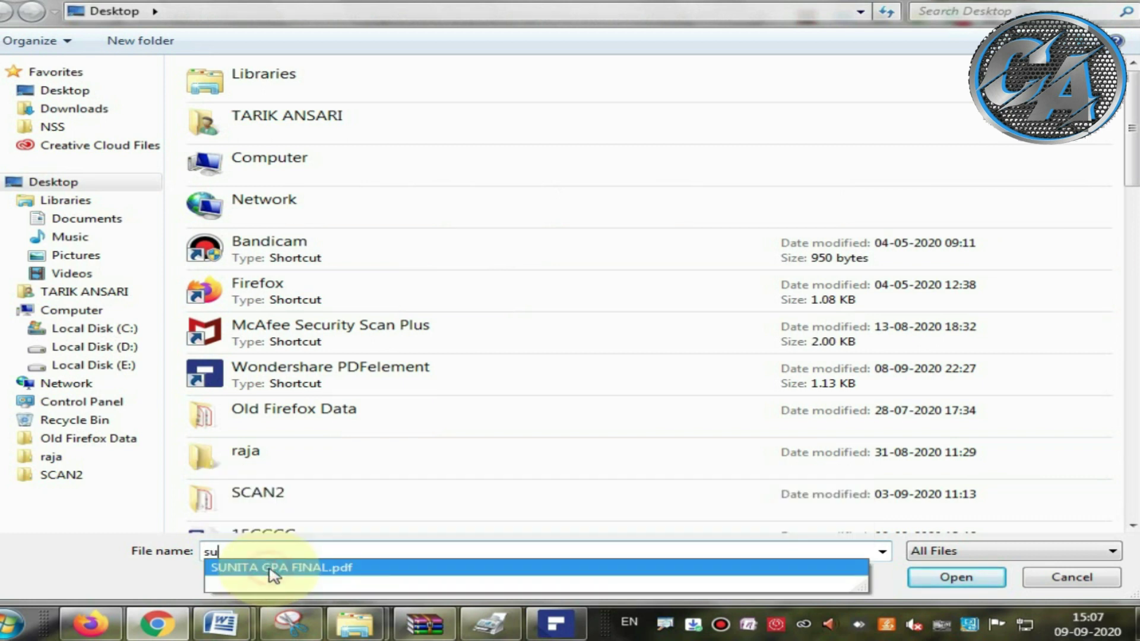
click(273, 569)
click(954, 577)
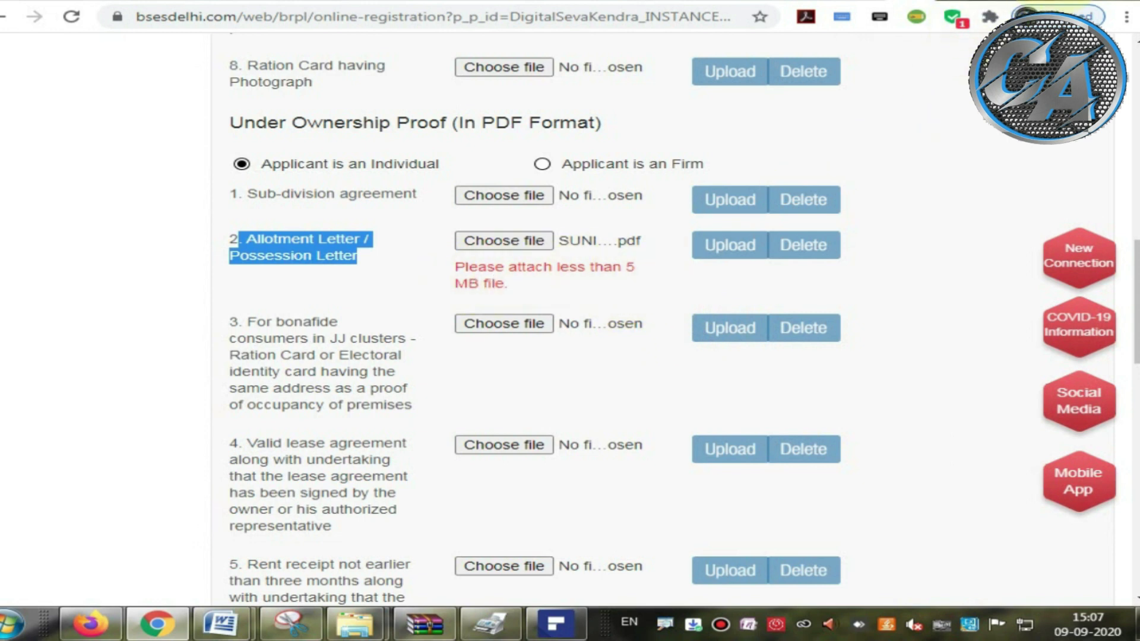
drag(465, 267, 636, 294)
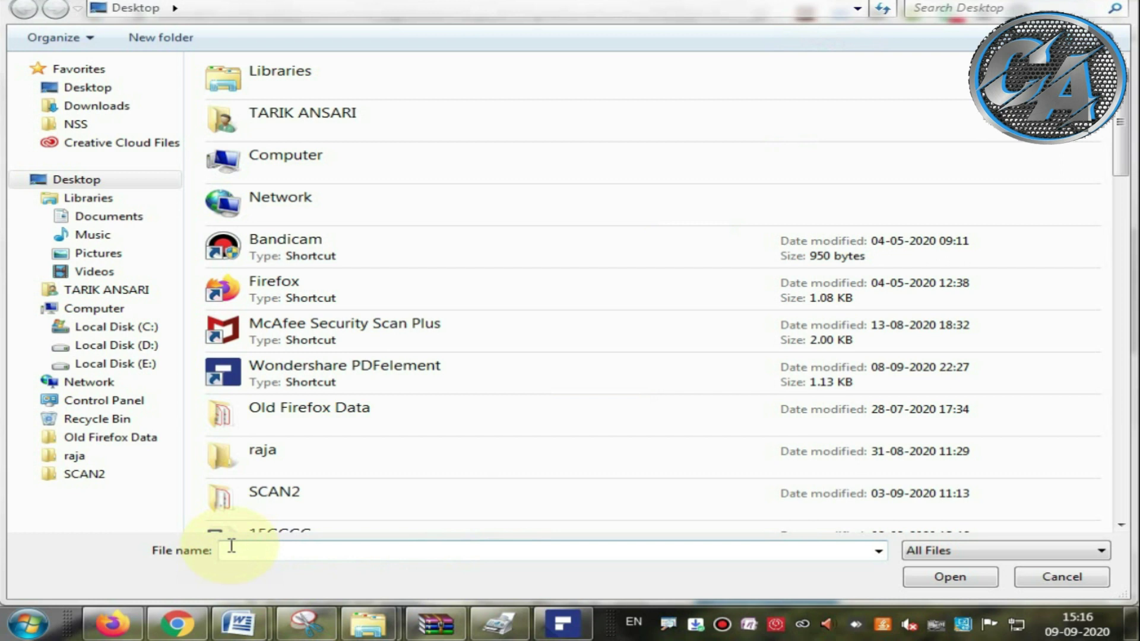
Step: Upload the 'sunil' PDF as the Allotment Letter proof, extend the session, and view it
click(231, 546)
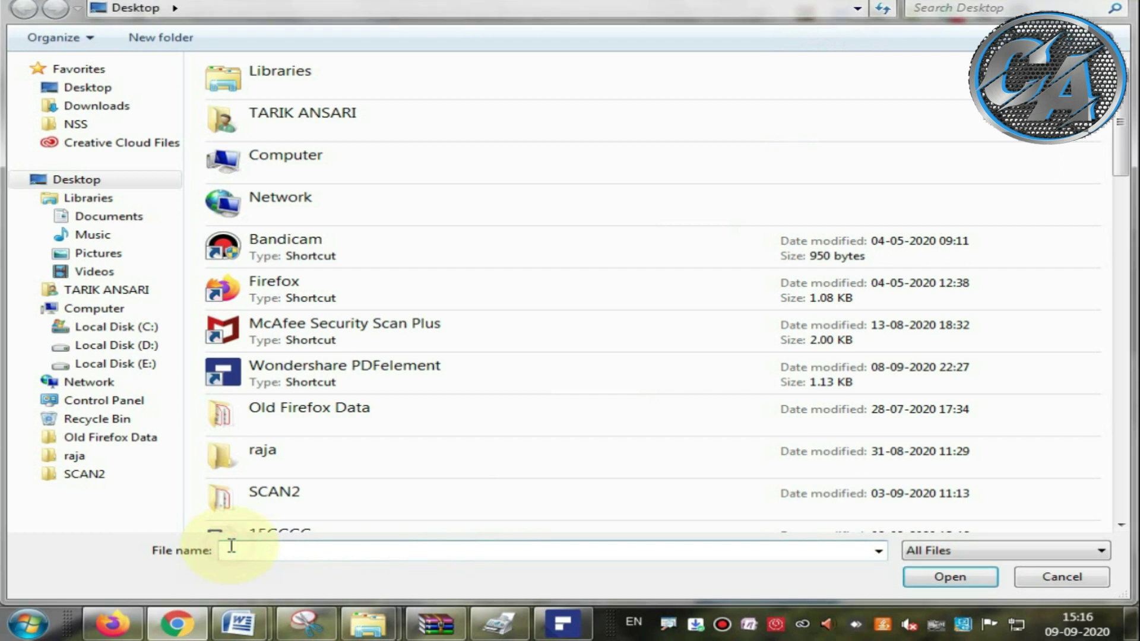
text(suni)
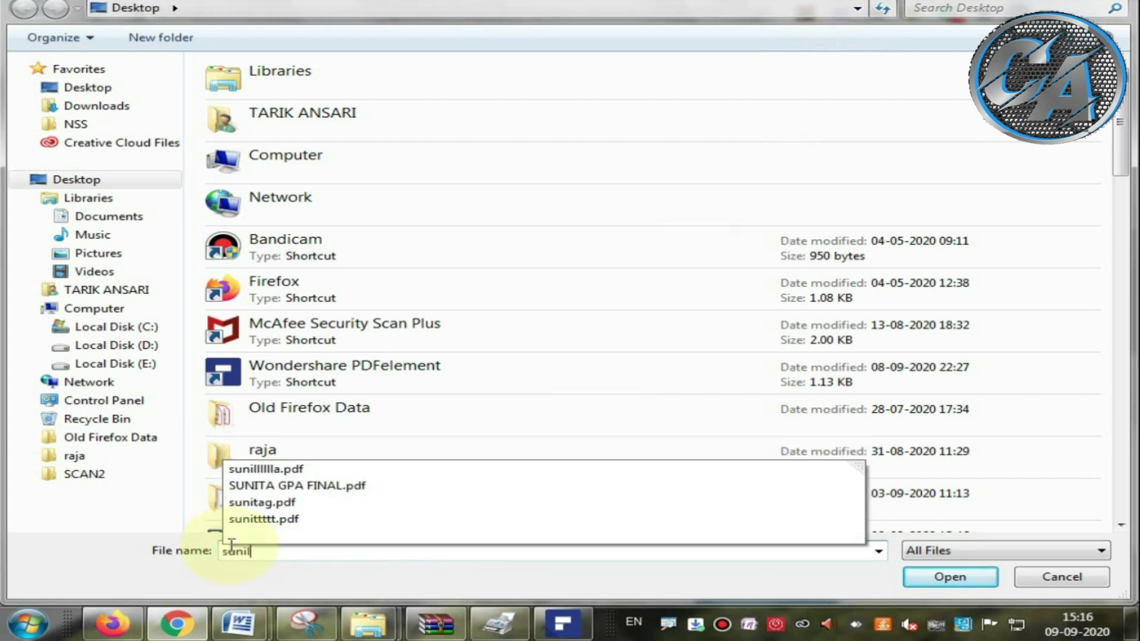
text(l)
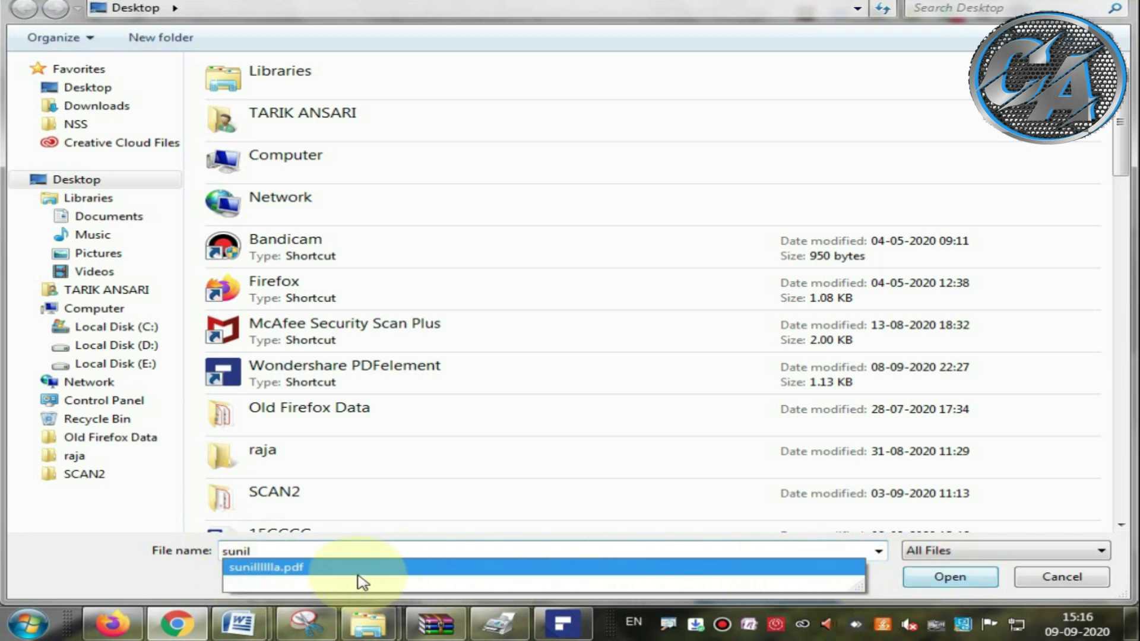
click(334, 570)
click(944, 577)
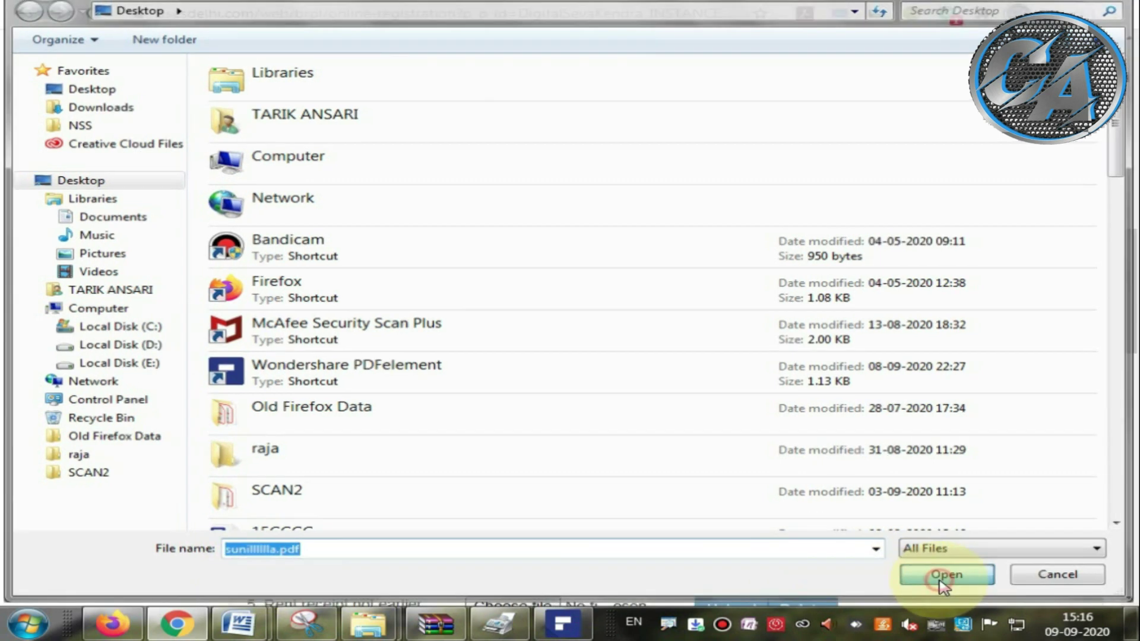
click(735, 289)
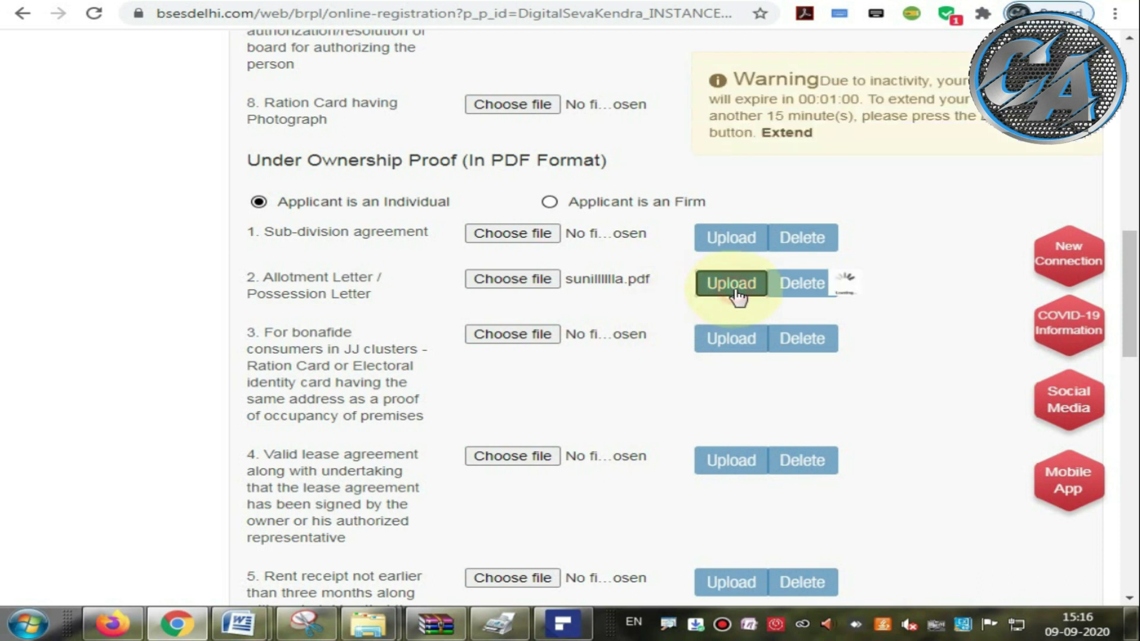
click(802, 134)
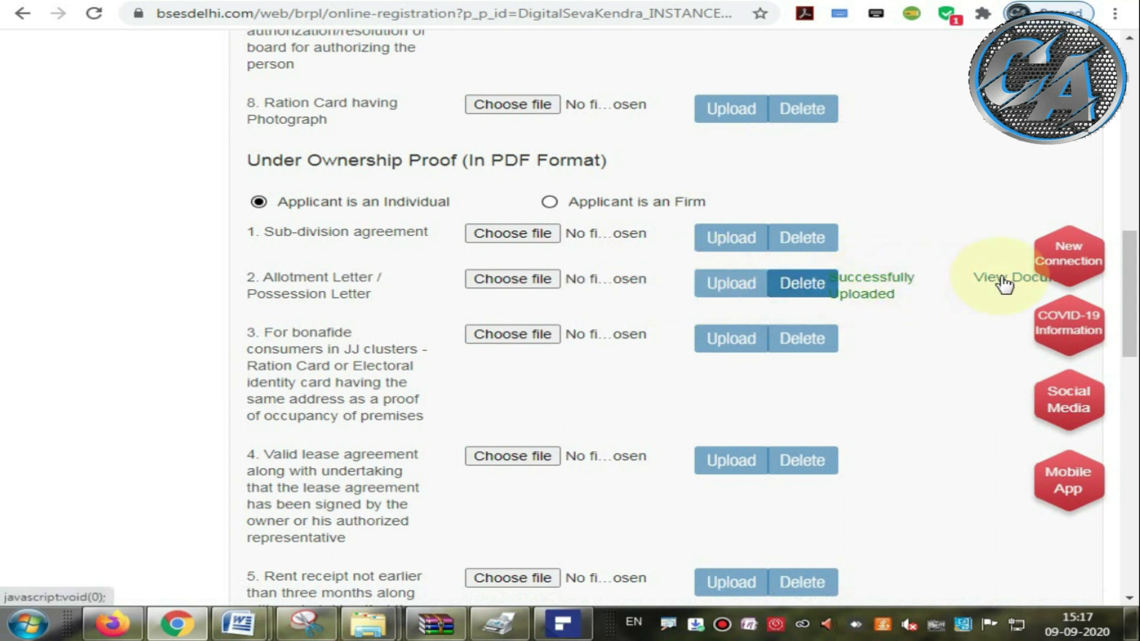
click(1000, 277)
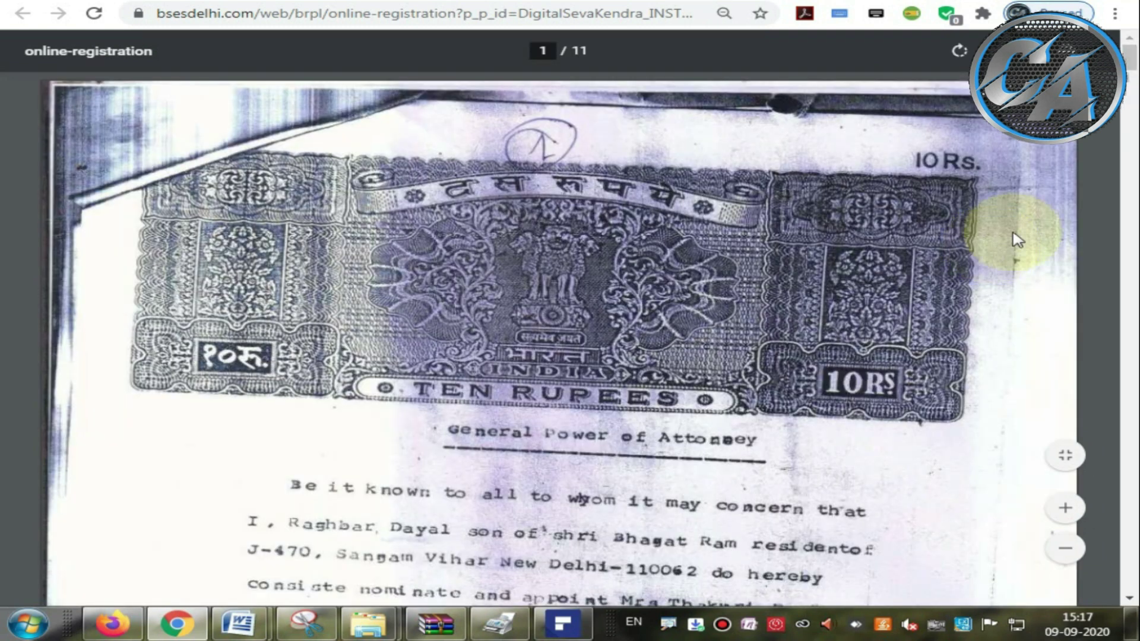
Step: Scroll through the uploaded PDF's pages, then return to the document upload form
drag(1128, 56, 1128, 359)
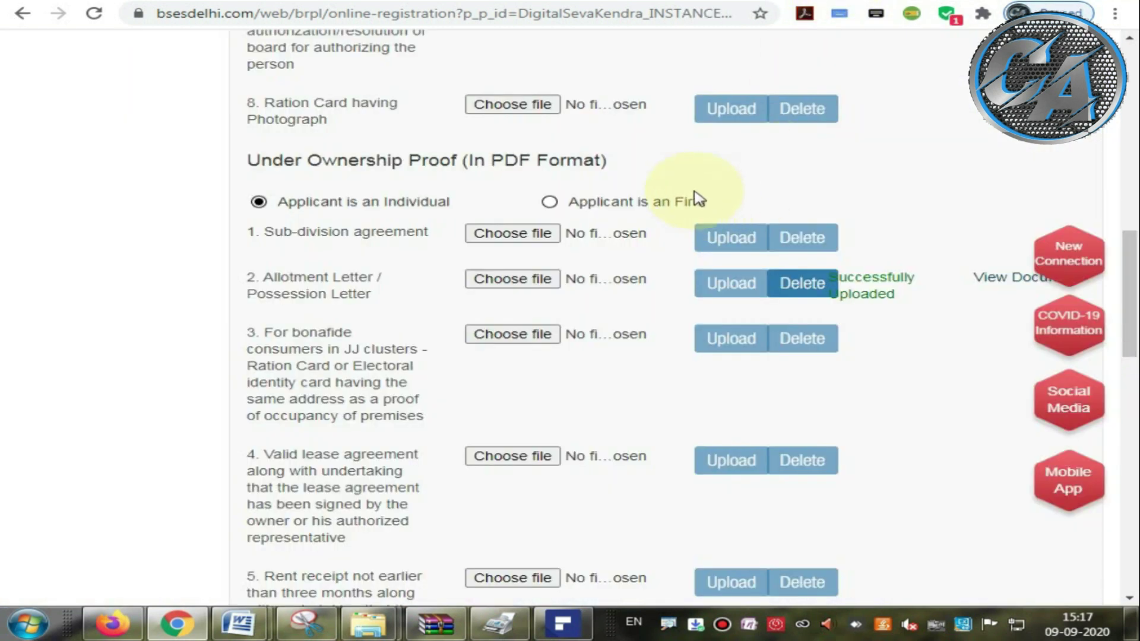
drag(1130, 252, 1135, 410)
drag(267, 260, 651, 264)
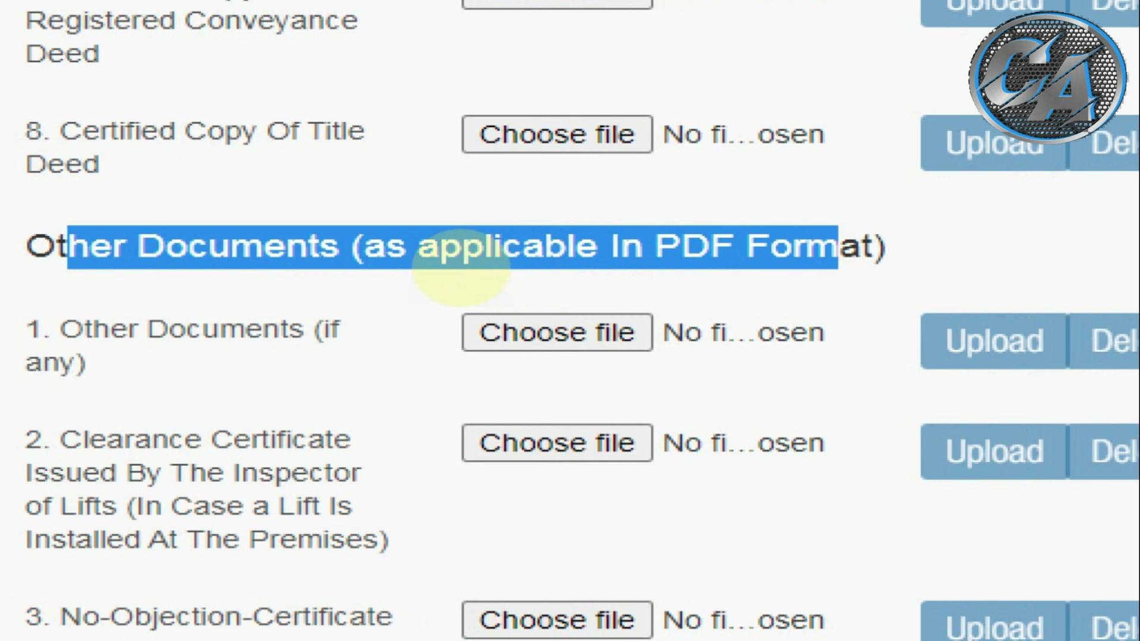
mouse_move(24, 281)
mouse_down()
mouse_move(87, 299)
mouse_move(451, 274)
mouse_up()
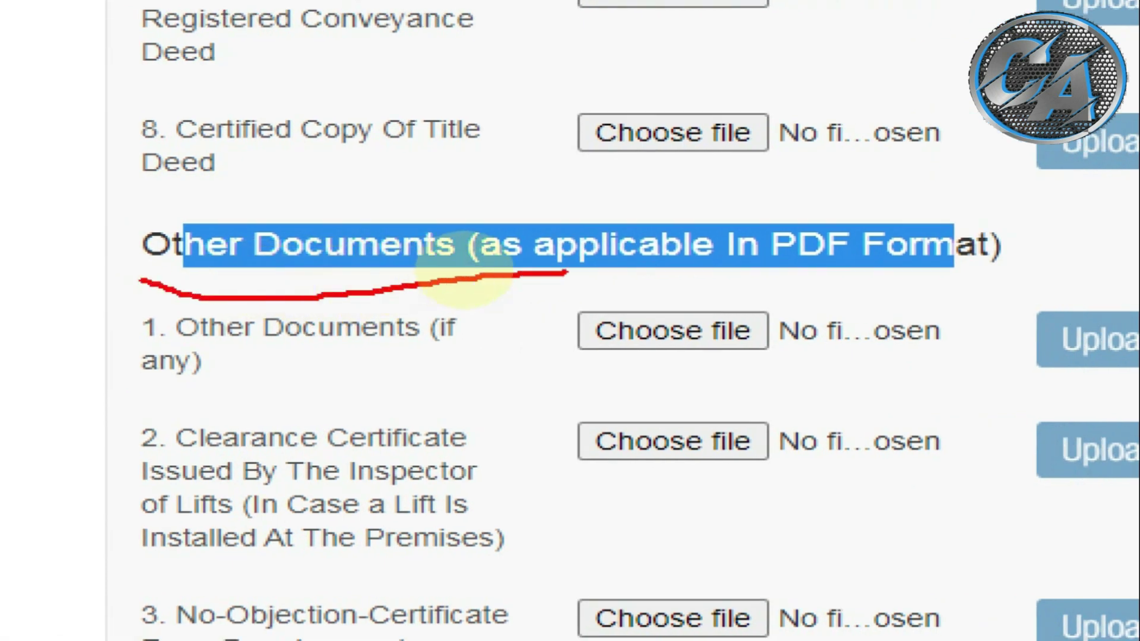
drag(567, 272, 971, 269)
drag(176, 340, 467, 342)
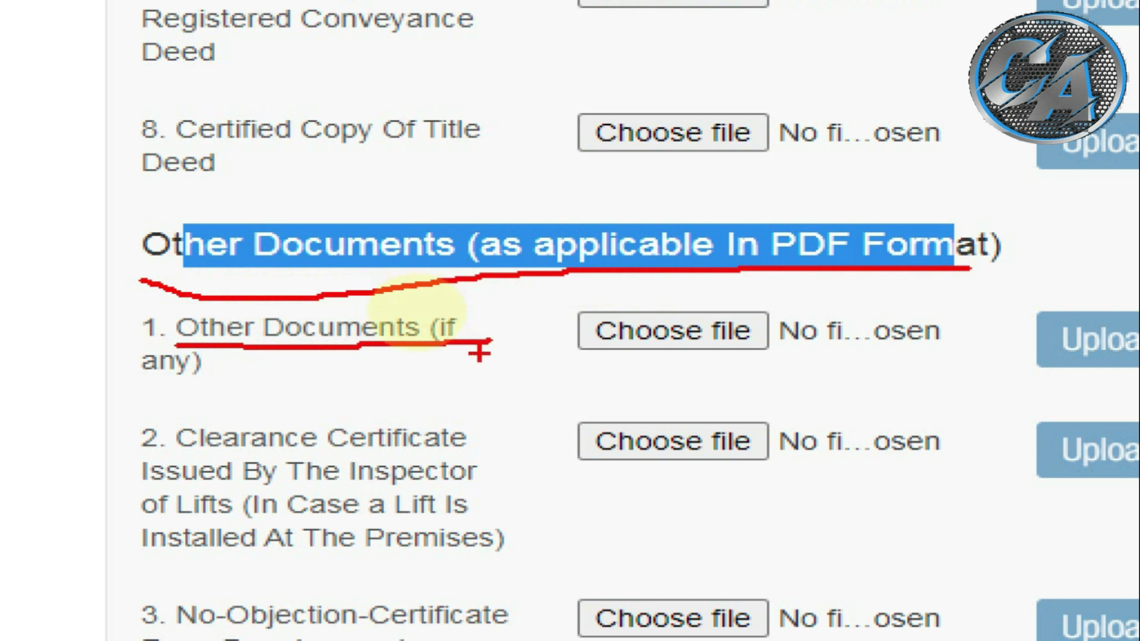
mouse_move(491, 353)
mouse_down()
mouse_move(488, 310)
mouse_move(382, 289)
mouse_move(261, 289)
mouse_move(140, 308)
mouse_move(132, 356)
mouse_move(210, 391)
mouse_up()
drag(254, 357, 240, 353)
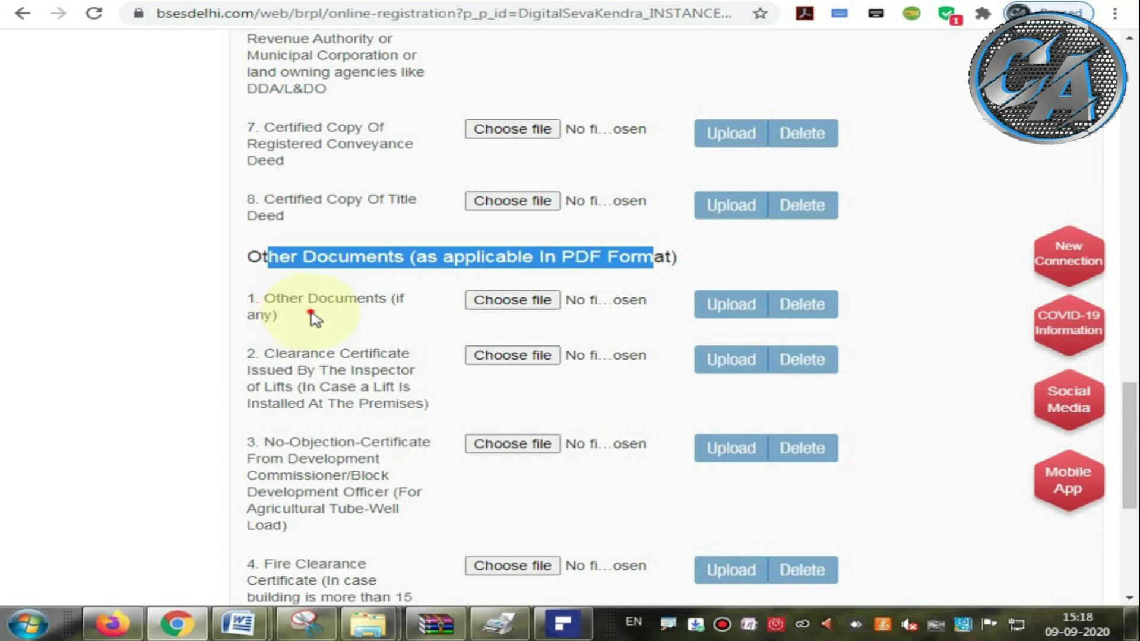
click(279, 362)
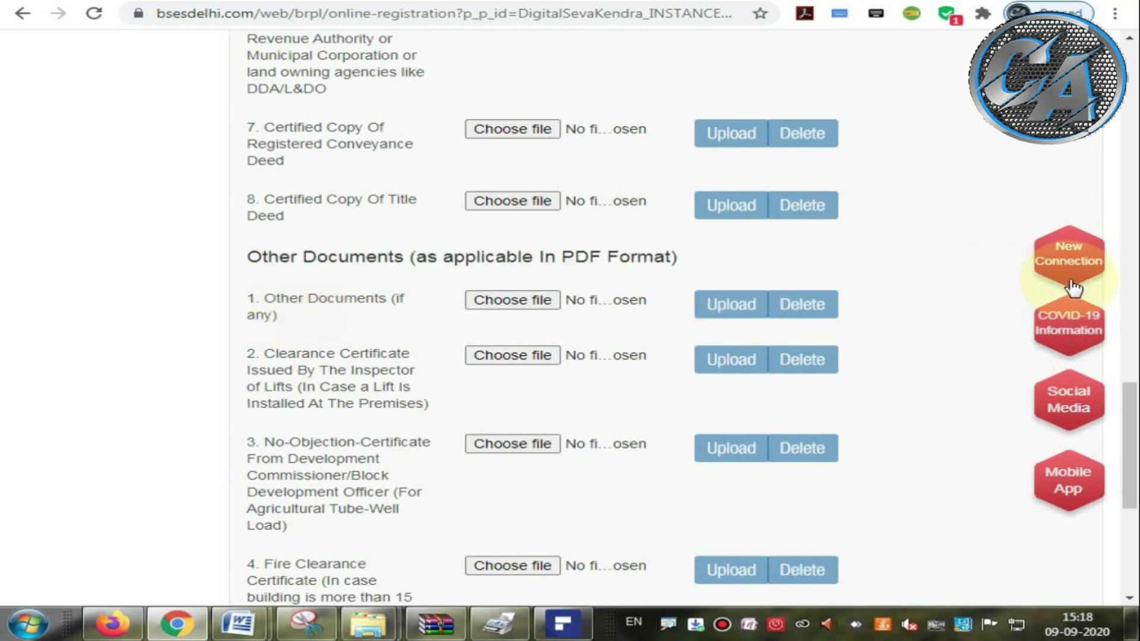
scroll(1073, 289, down, 6)
Step: Save the application as a draft, then move on to the Declaration step
click(779, 394)
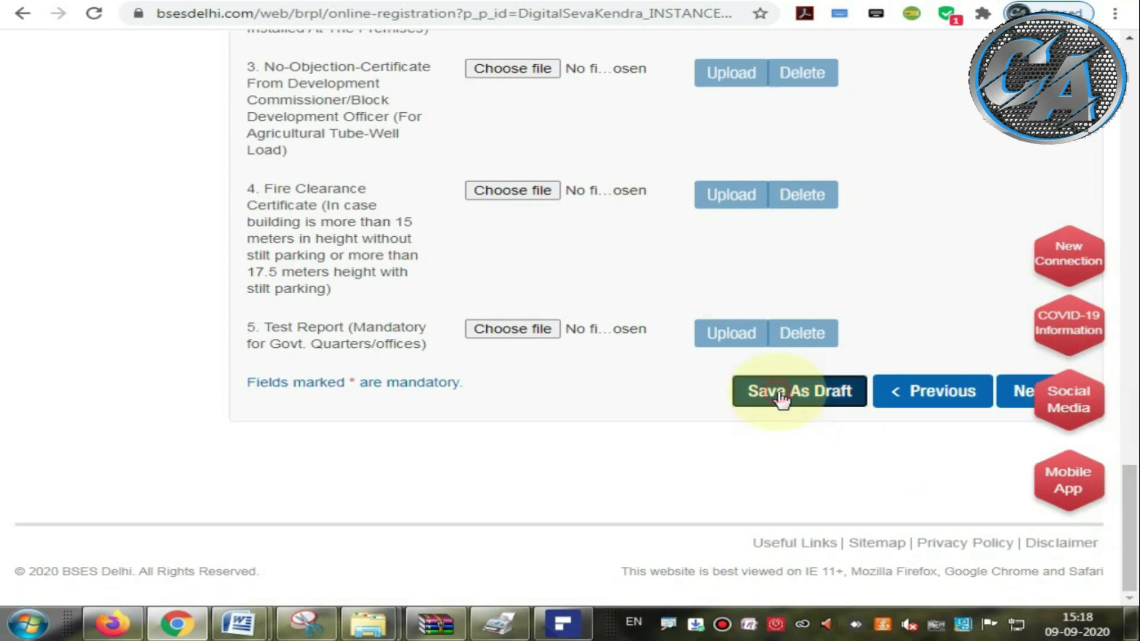
click(727, 263)
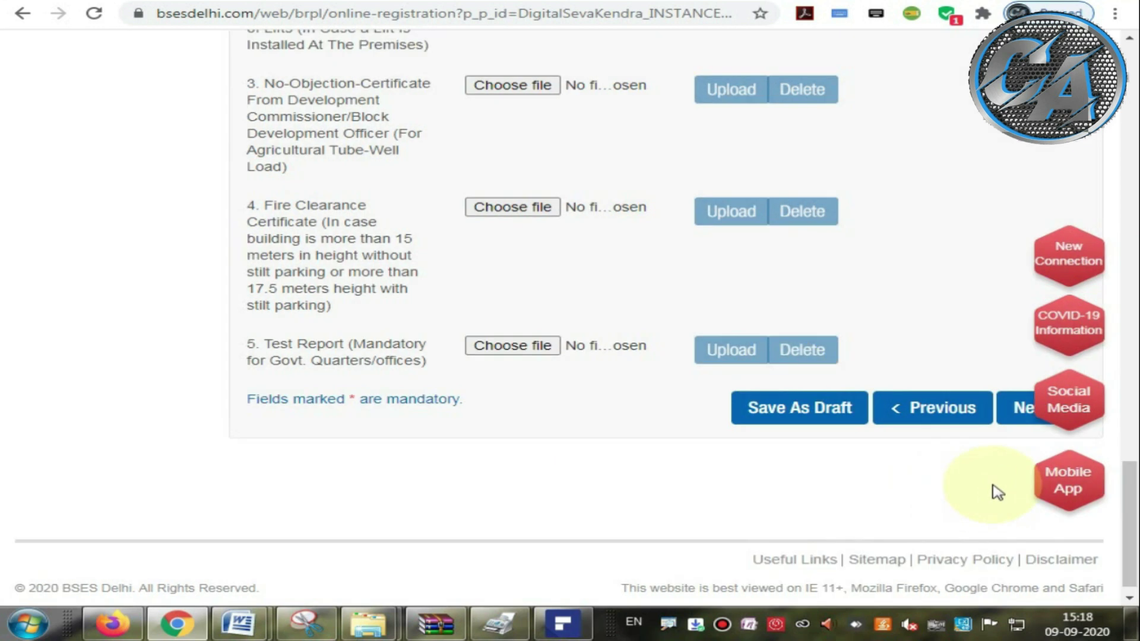
click(1022, 416)
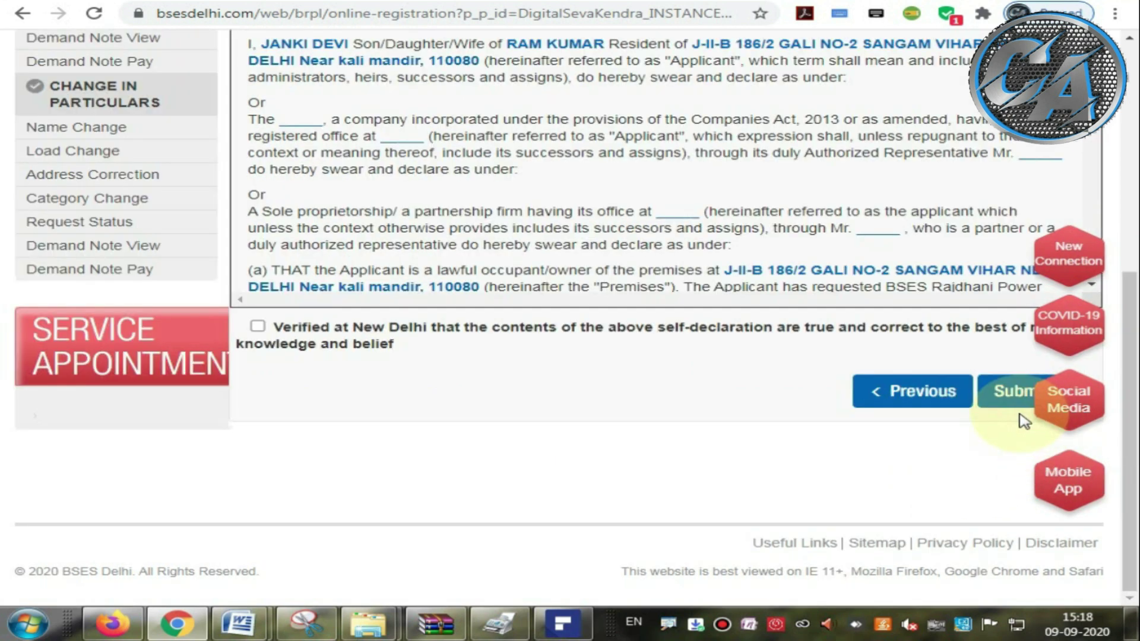
Step: Tick the 'Verified at New Delhi' self-declaration and submit the application
scroll(636, 438, up, 3)
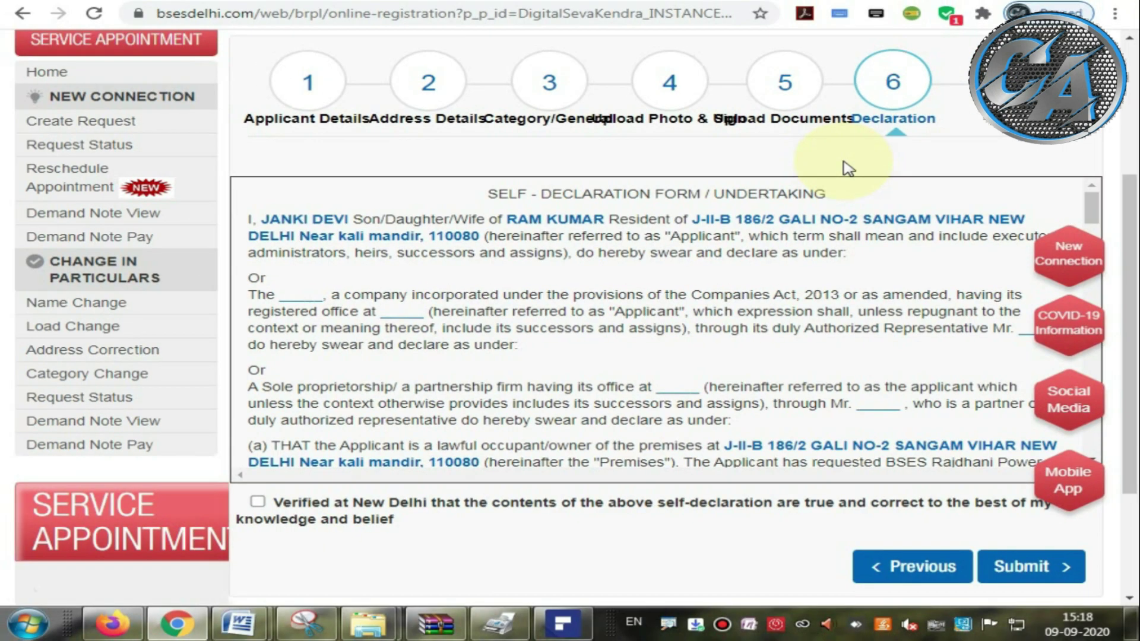
drag(1134, 232, 1134, 245)
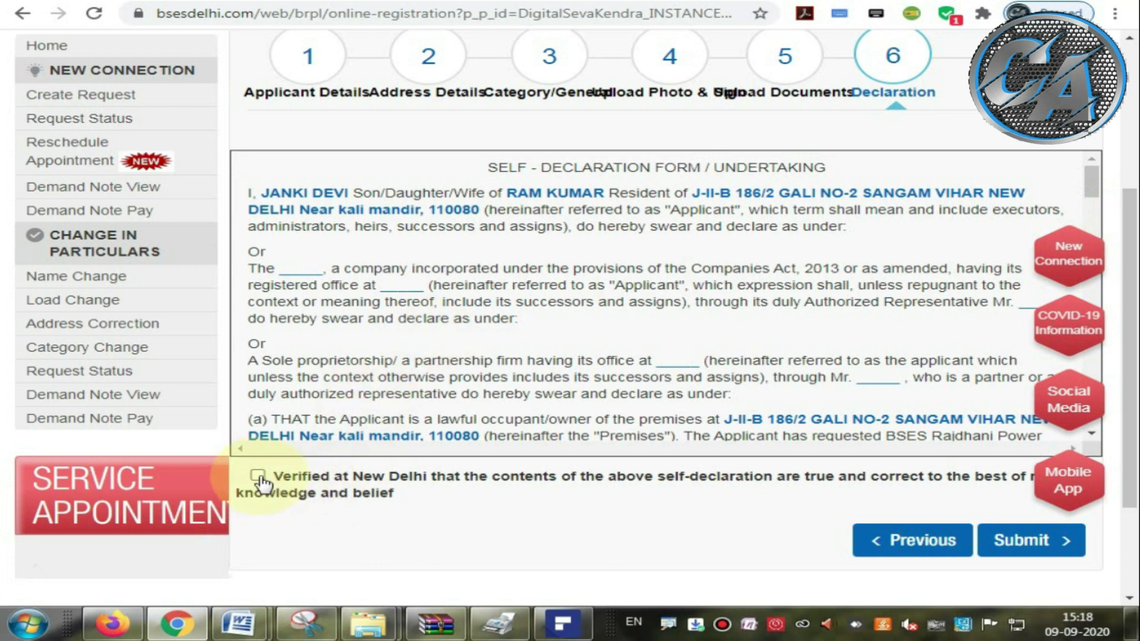
click(258, 476)
drag(274, 475, 408, 503)
click(418, 502)
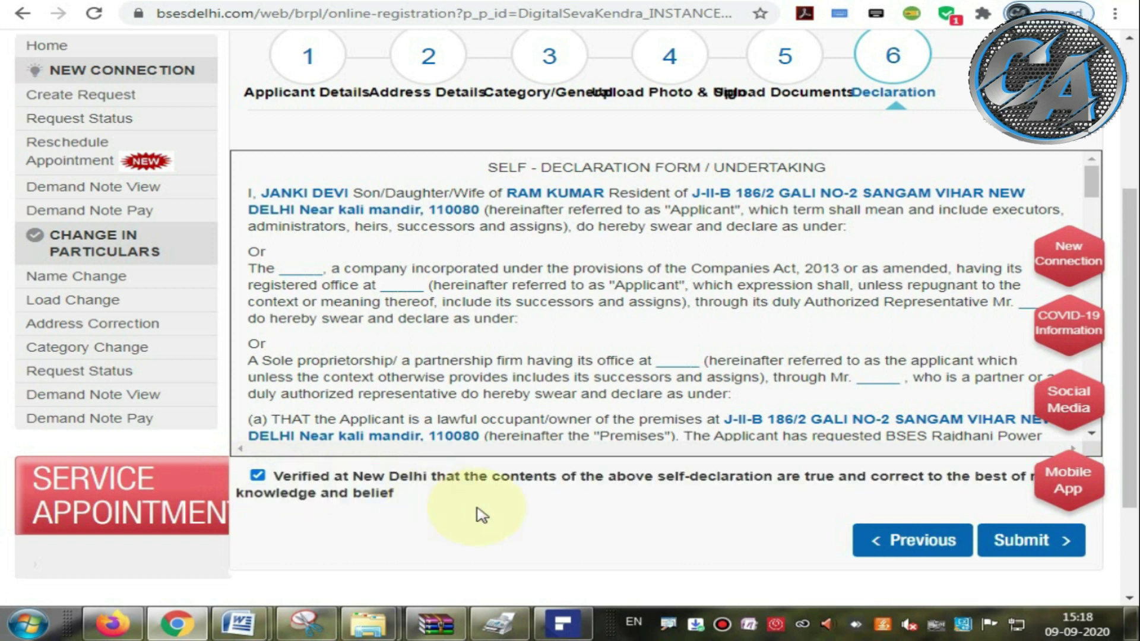
click(1026, 545)
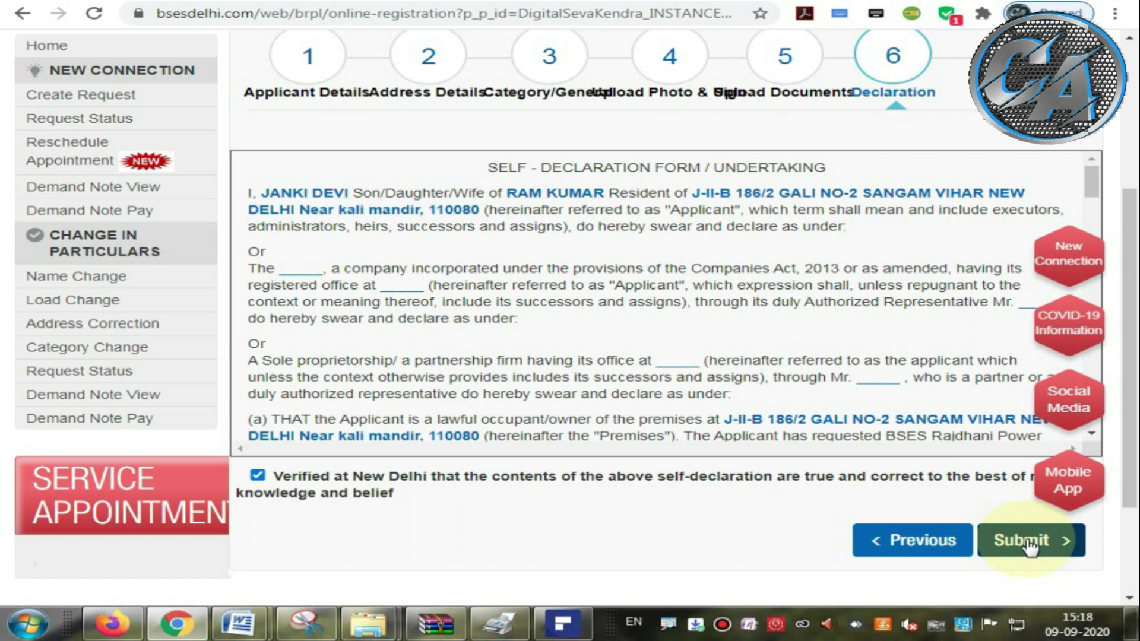
click(1028, 545)
click(1026, 544)
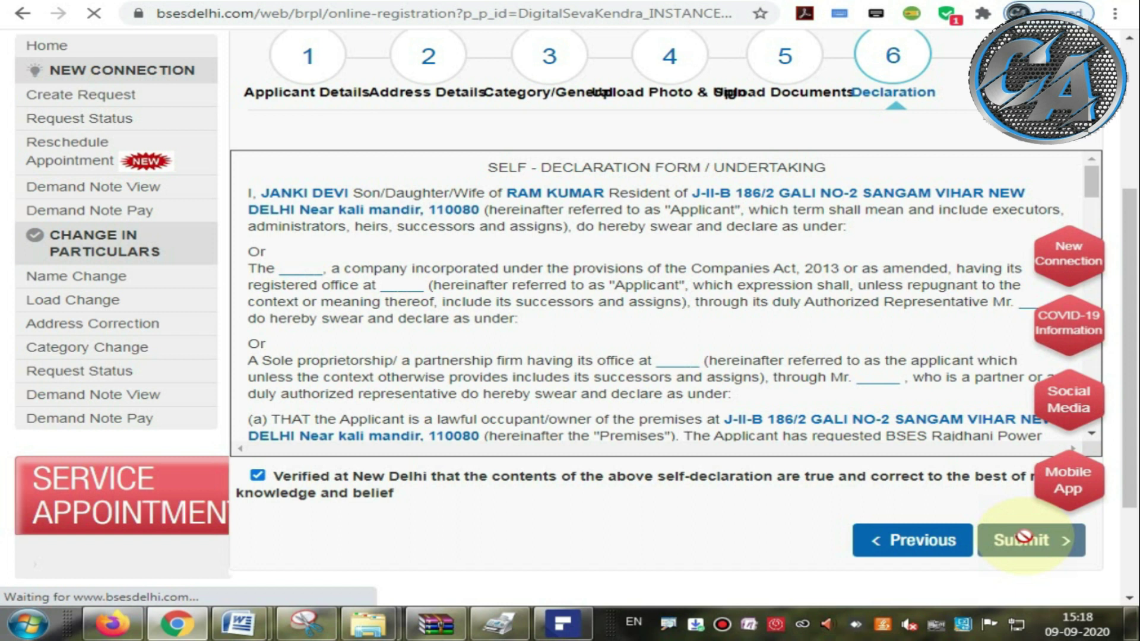
Step: Select the Service Order Number on the acknowledgement and choose Print
scroll(909, 470, down, 5)
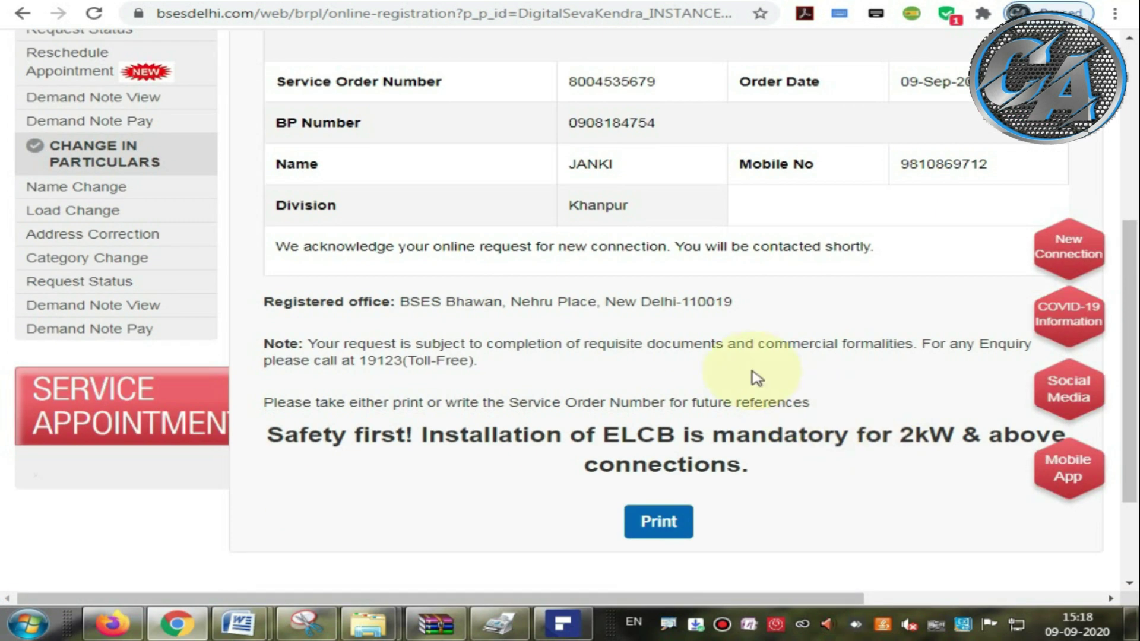
drag(567, 81, 695, 89)
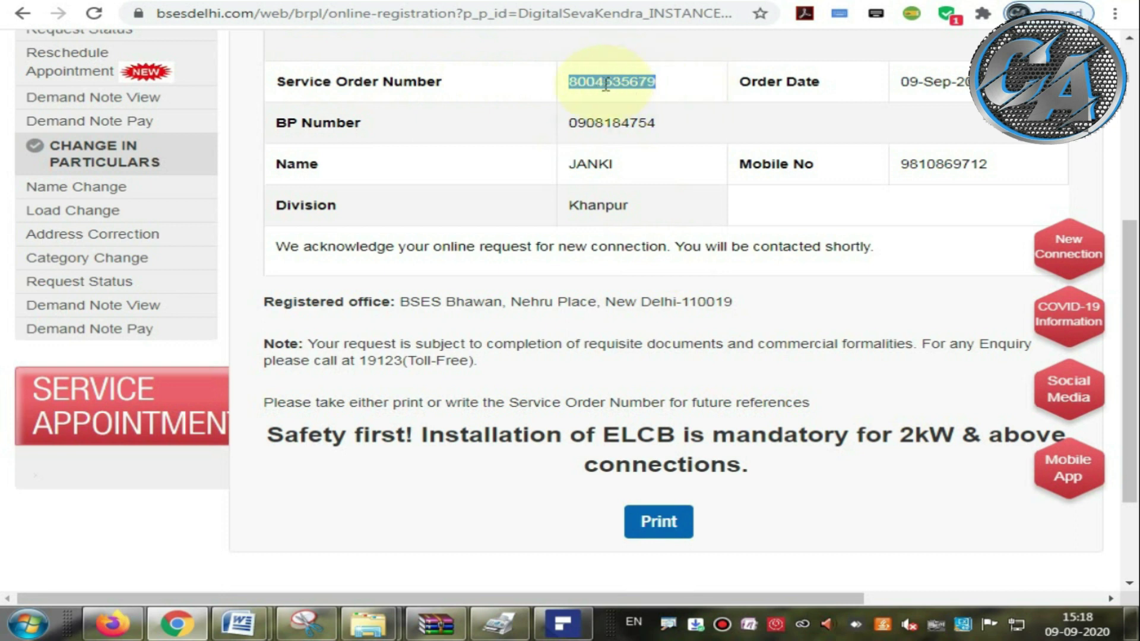
click(653, 527)
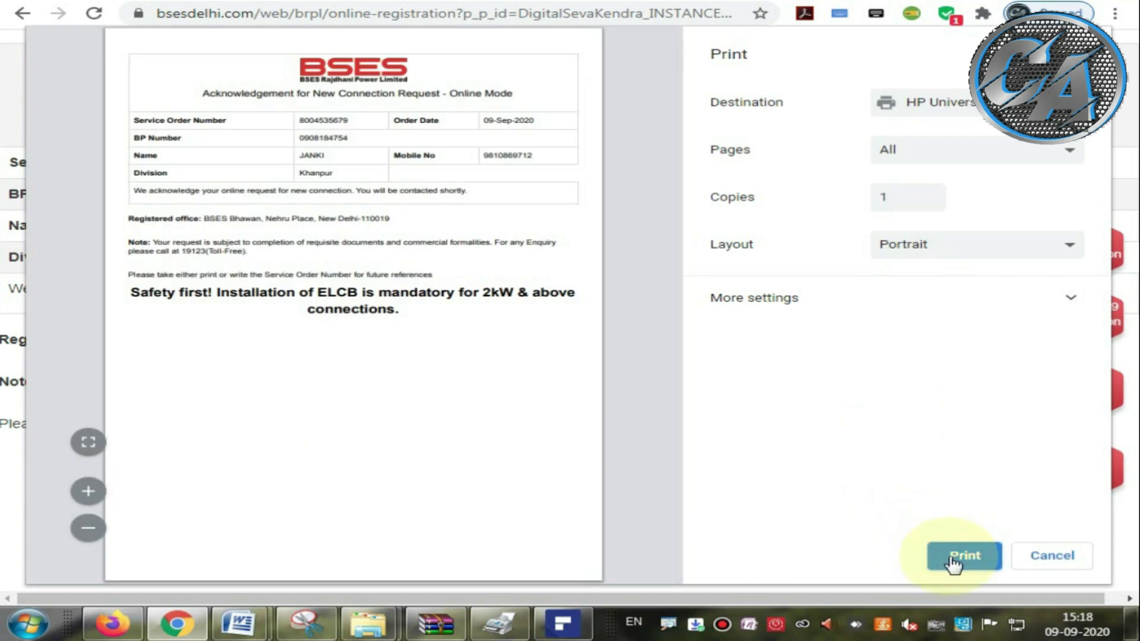
Step: Print the acknowledgement on HP Universal Printing, all pages, one portrait copy
click(951, 558)
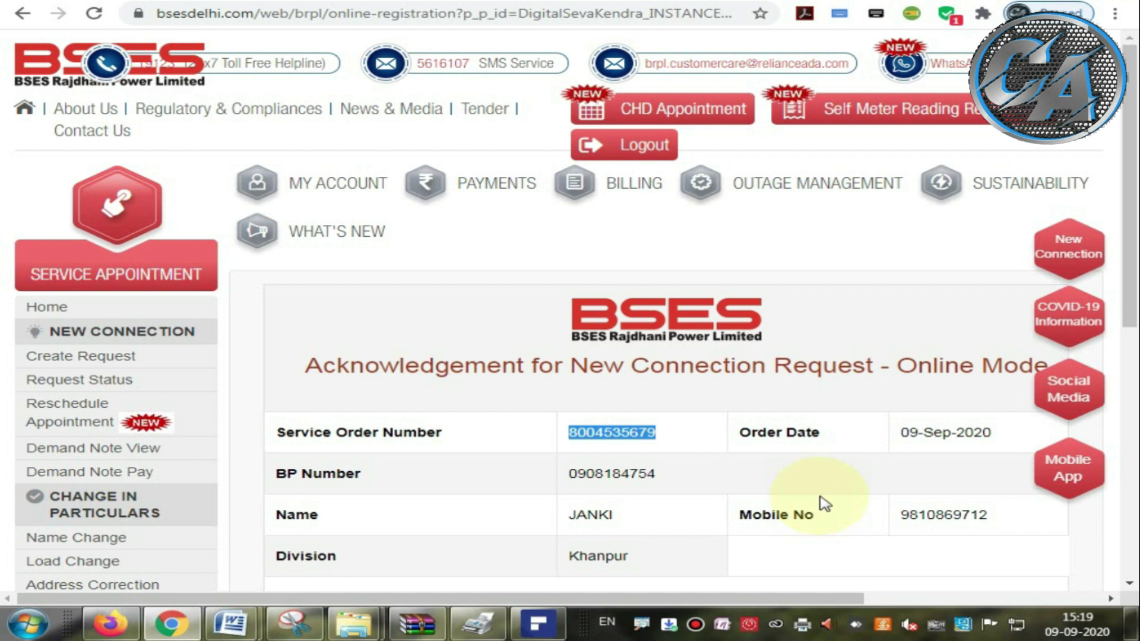
scroll(882, 496, down, 7)
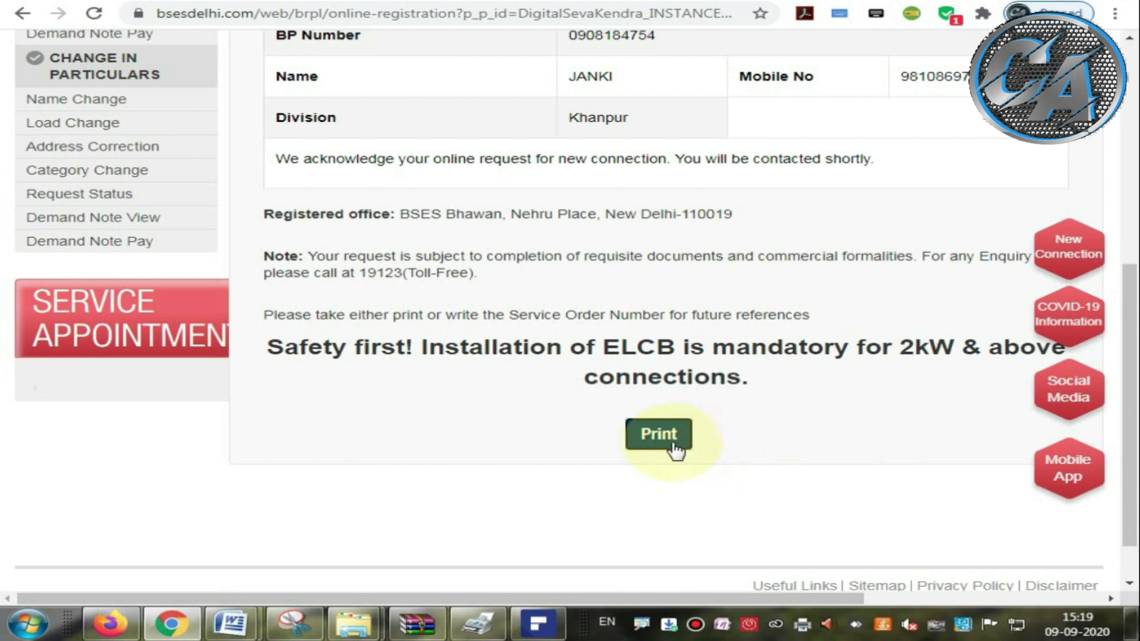
click(674, 452)
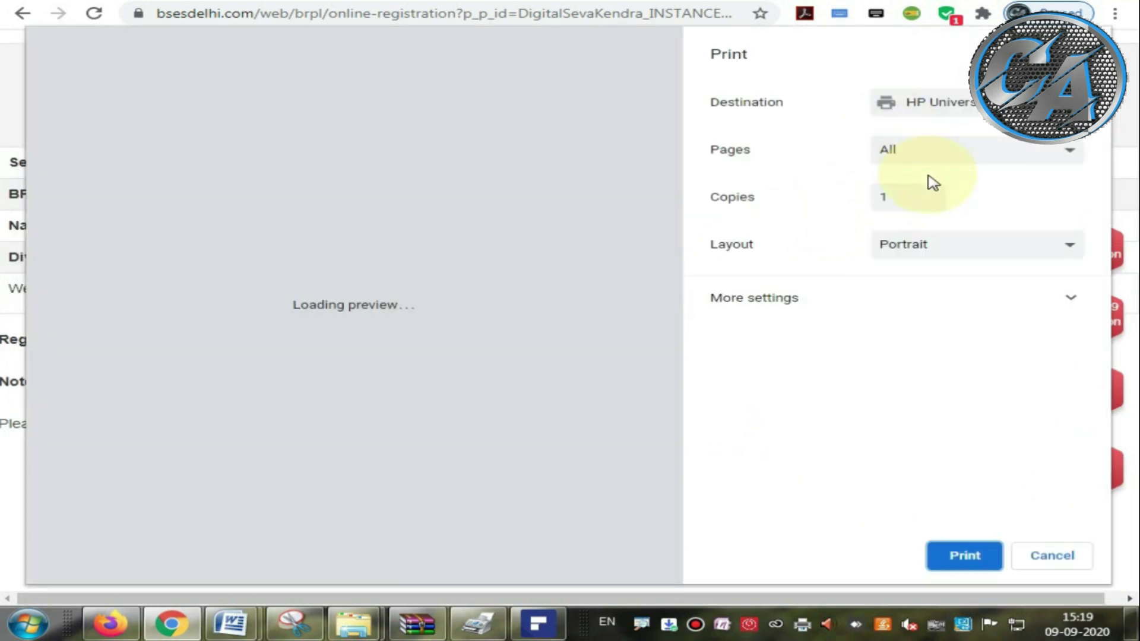
click(935, 116)
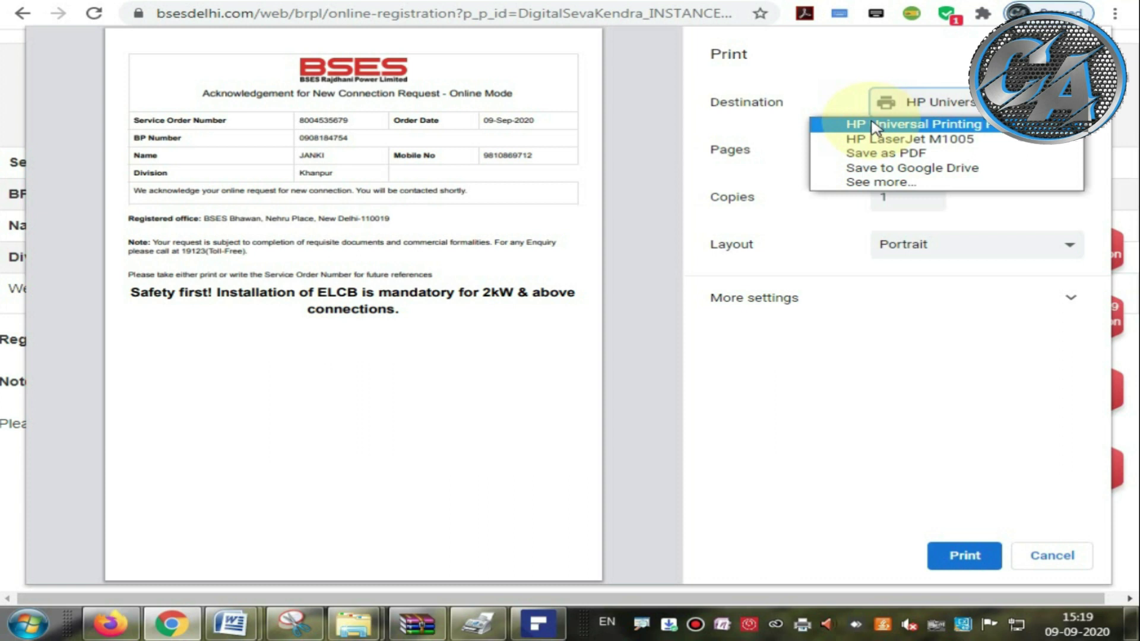
click(873, 125)
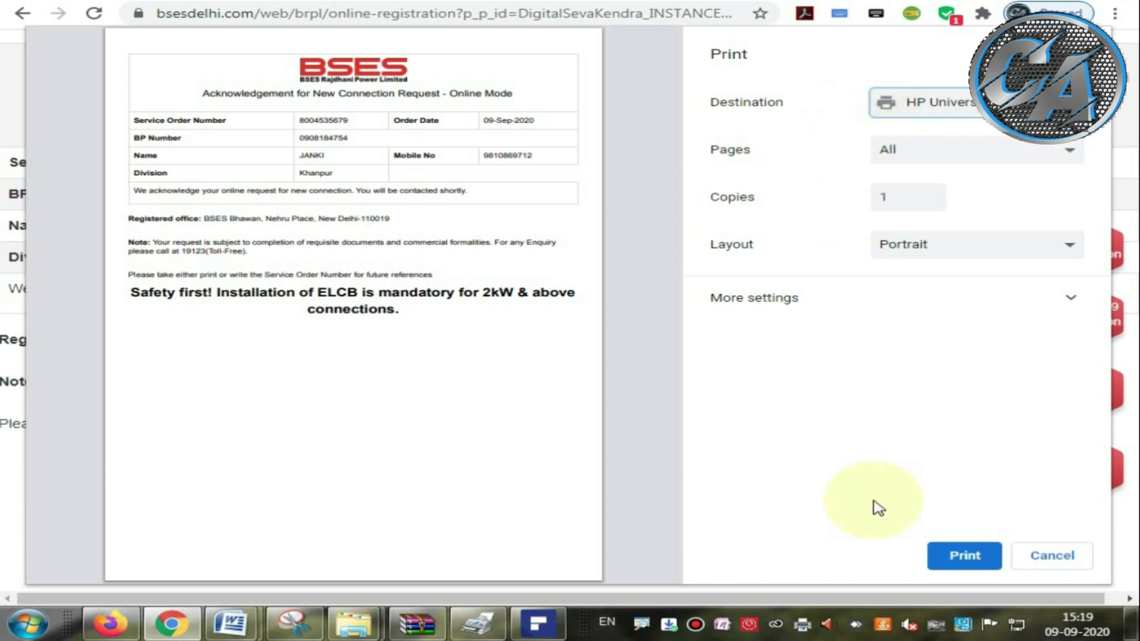
click(963, 562)
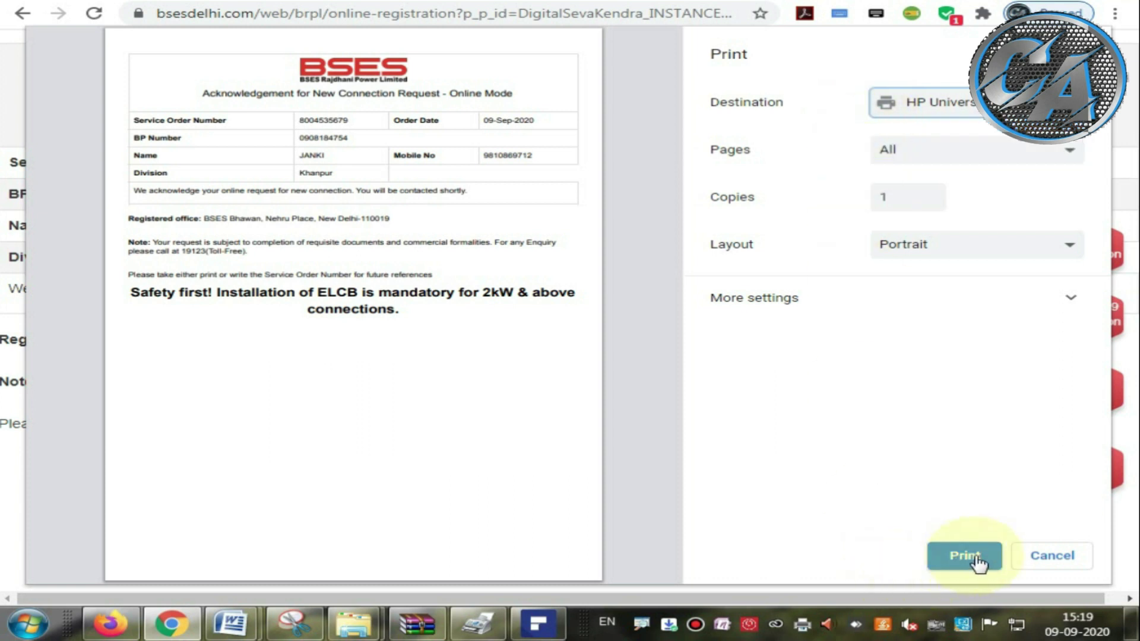